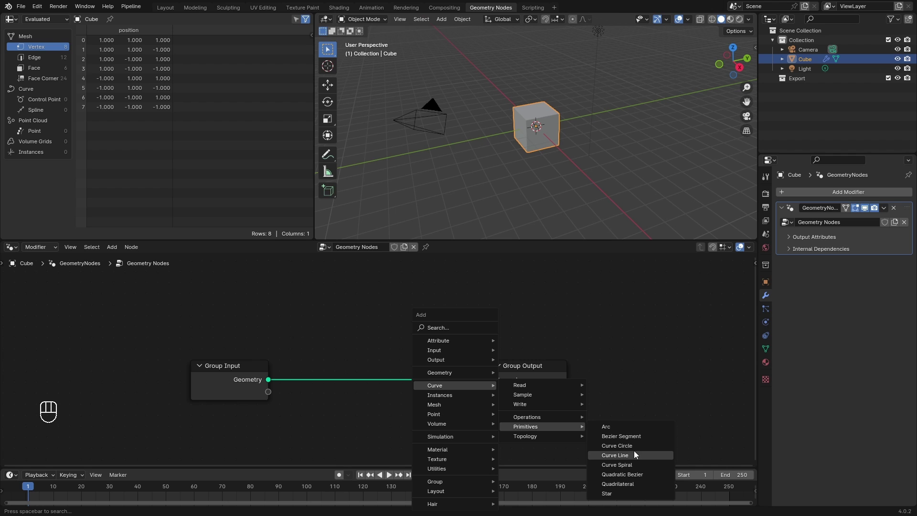
Add a Spiral curve node and connect its Curve output to the Group Output's Geometry, viewing it from the front.
click(632, 465)
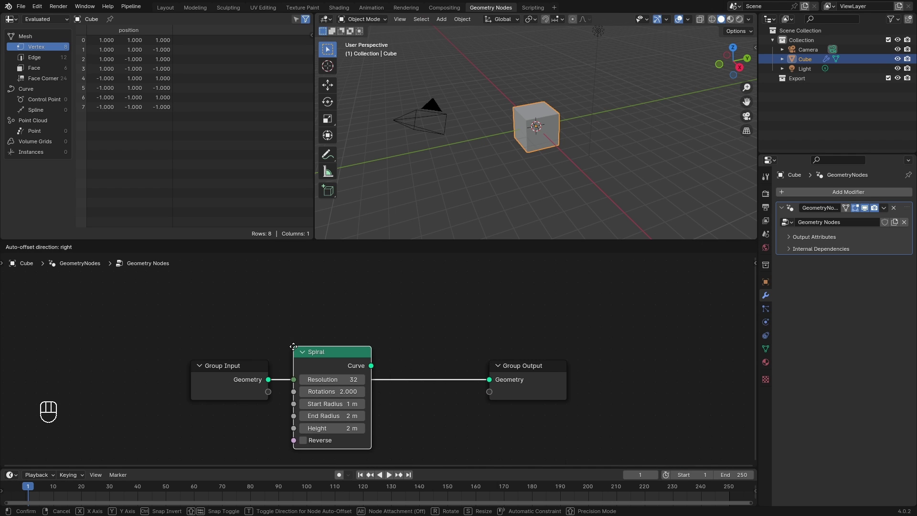
click(312, 347)
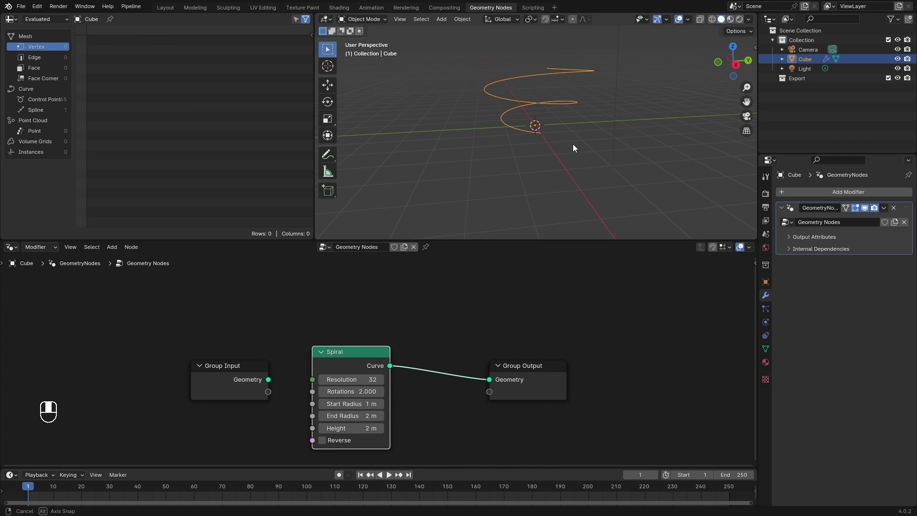
middle_drag(572, 145, 570, 139)
key(KP_1)
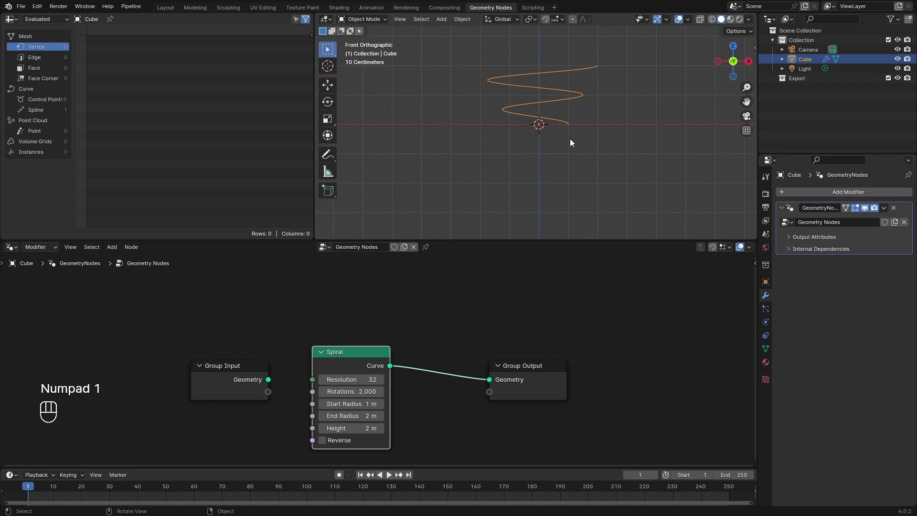
Move the Group Input and Spiral nodes farther away from the Group Output node to make room between them.
drag(256, 359, 180, 359)
drag(334, 356, 263, 361)
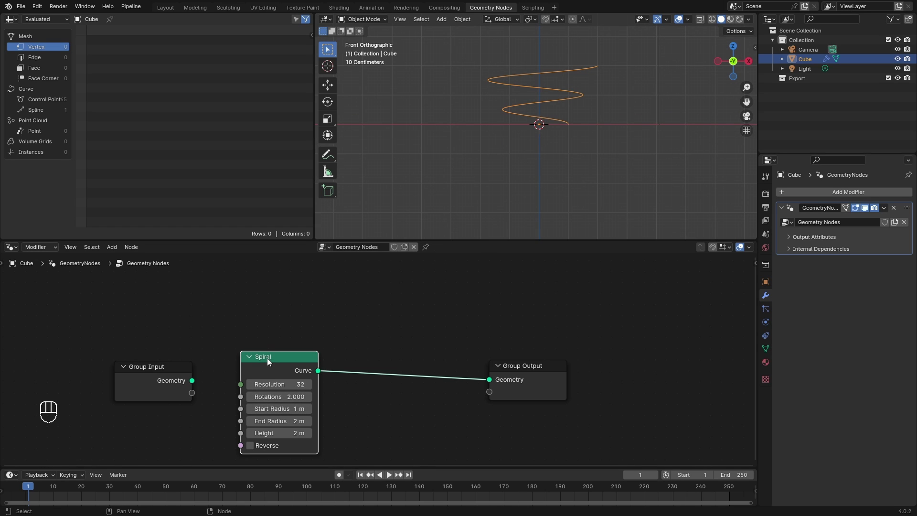
drag(267, 358, 245, 324)
Set the Spiral node's End Radius to 1 m and its Height to 5 m.
click(275, 391)
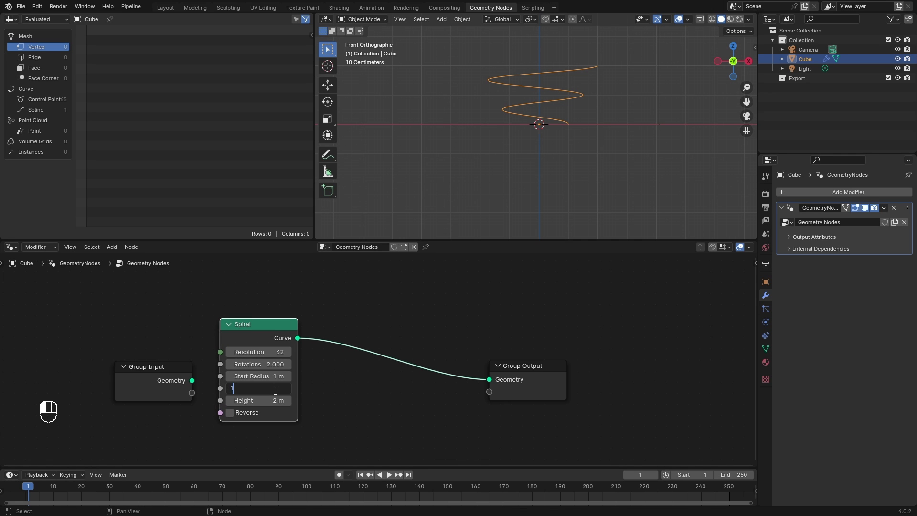
key(Return)
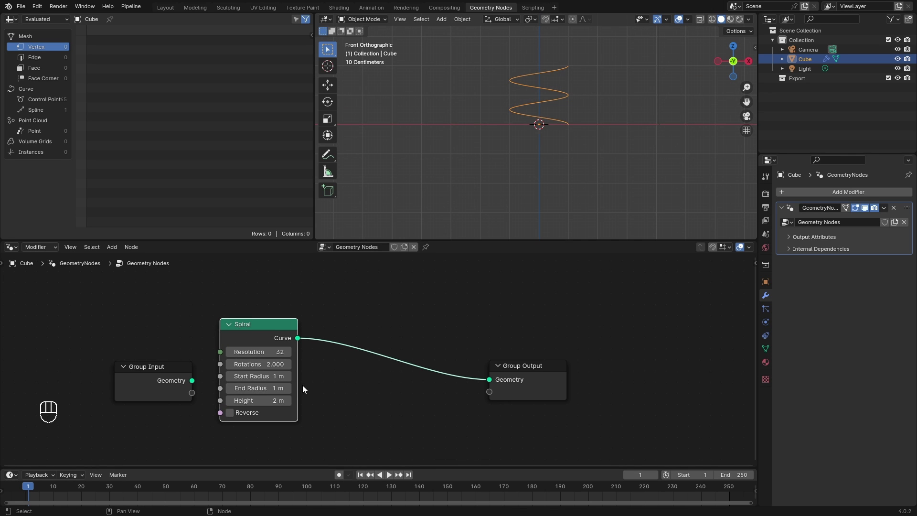
click(276, 401)
key(Return)
scroll(607, 139, down, 4)
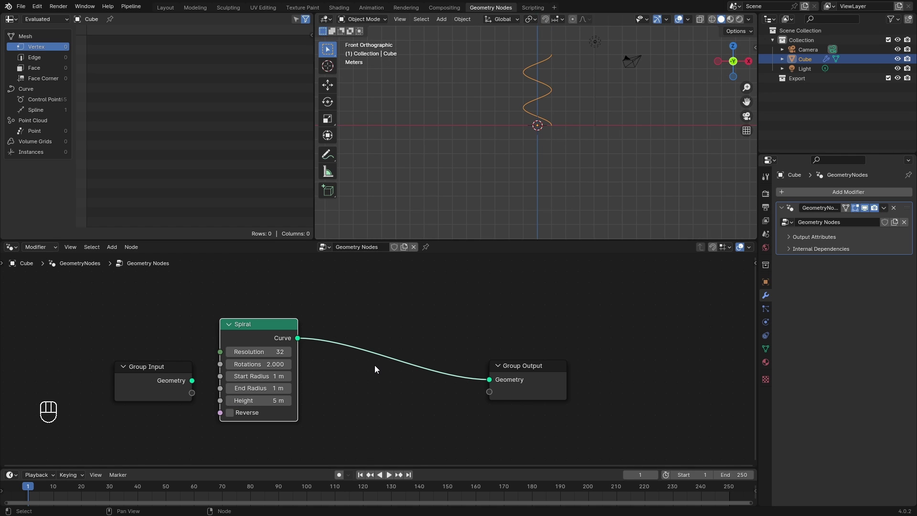
Set the Spiral node's Rotations to 5 and its Height to 6 m.
click(279, 364)
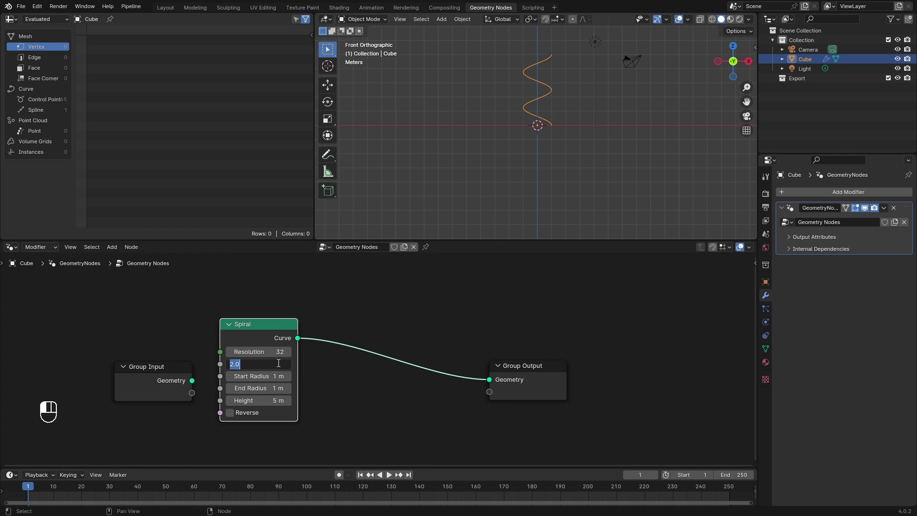
text(5)
key(Return)
scroll(534, 100, up, 4)
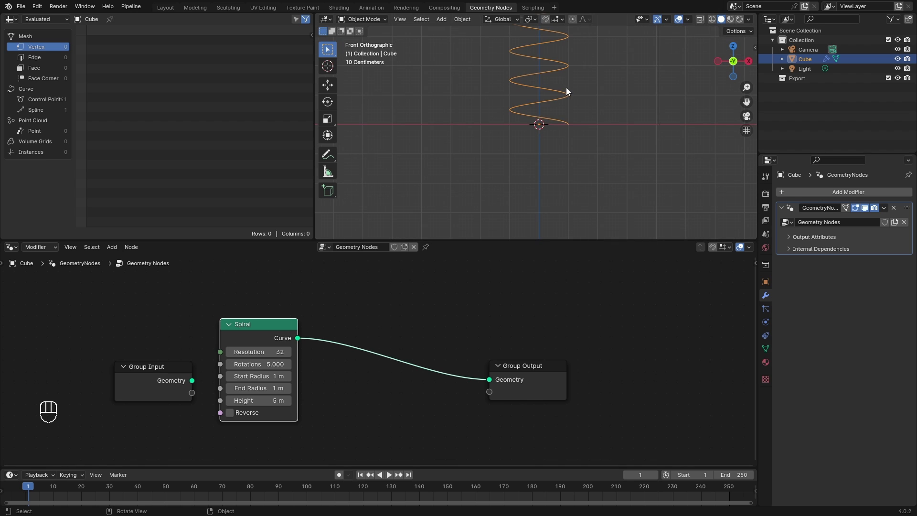
click(272, 401)
text(6)
key(Return)
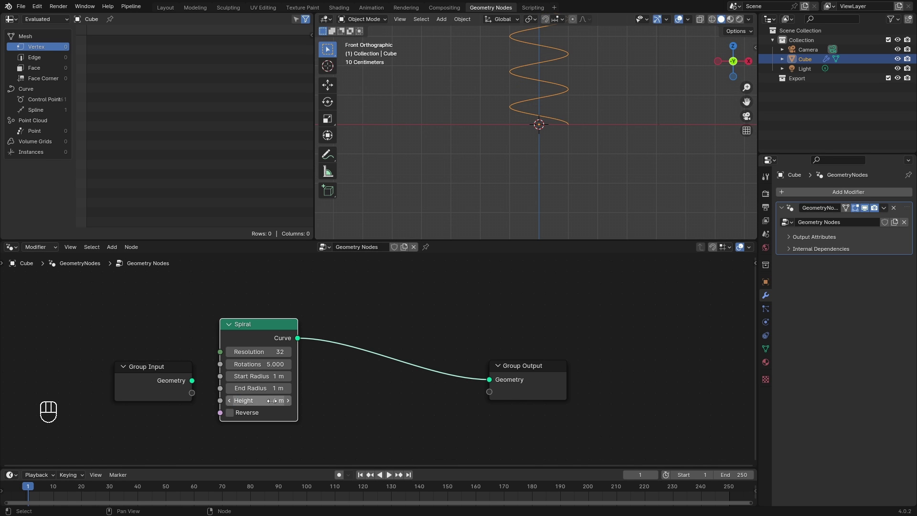
Set the Spiral node's Rotations to 3 and inspect the helix in perspective.
click(276, 364)
text(3)
key(Return)
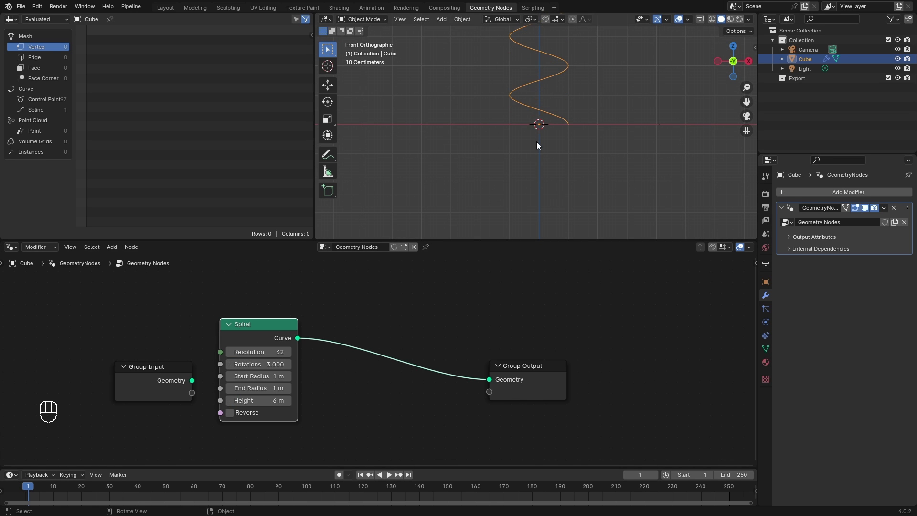
middle_drag(537, 141, 554, 124)
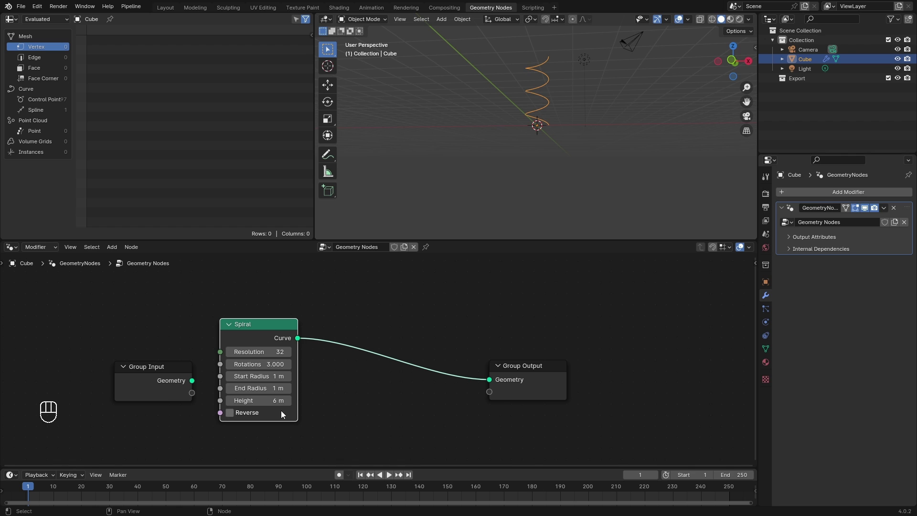
Set the Spiral node's Rotations to 5 and its Height to 7 m.
scroll(288, 363, up, 2)
click(243, 365)
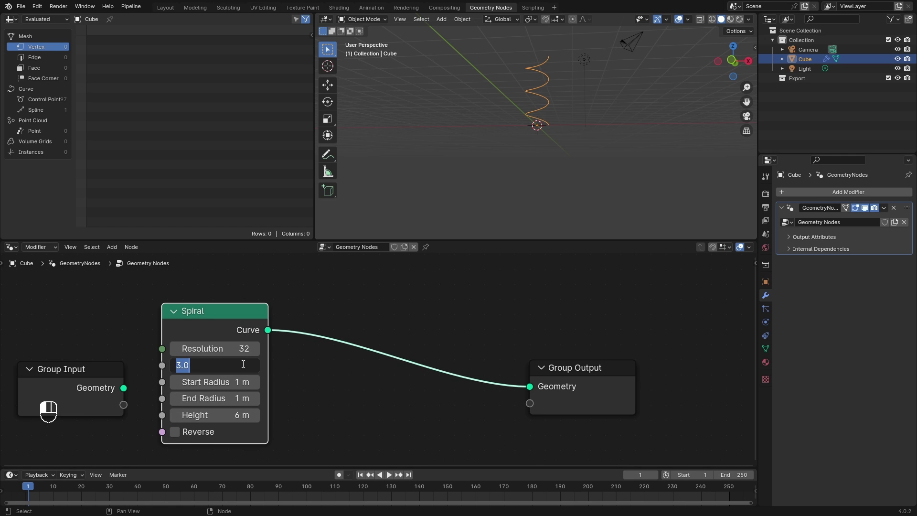
text(5)
key(Return)
middle_drag(587, 201, 560, 99)
click(231, 420)
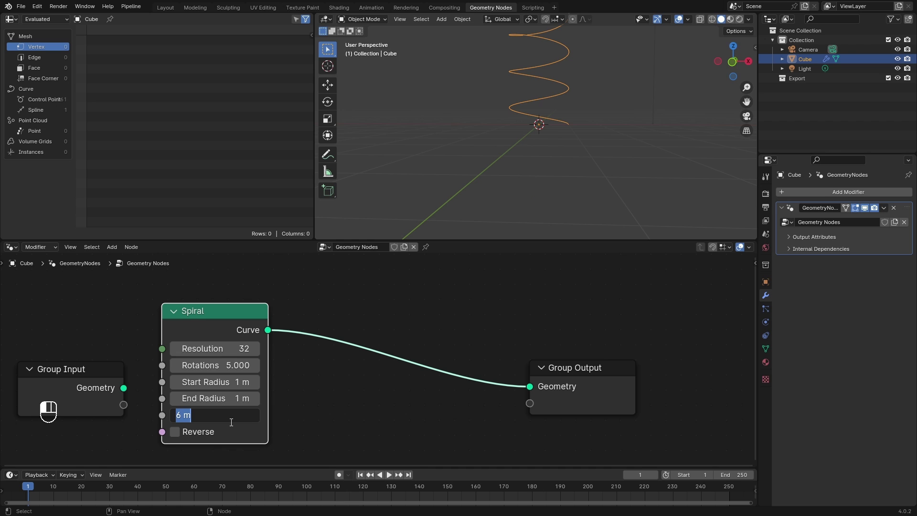
key(Return)
scroll(567, 130, down, 3)
shift+middle_drag(566, 132, 555, 220)
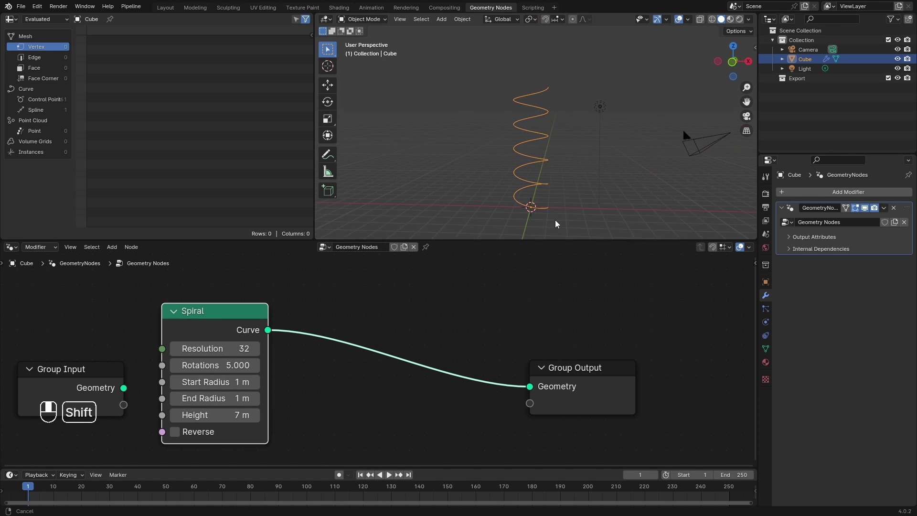
scroll(557, 181, up, 2)
middle_drag(557, 182, 555, 168)
Insert a Curve to Mesh node on the link between the Spiral and Group Output nodes.
scroll(569, 344, down, 2)
key(shift+a)
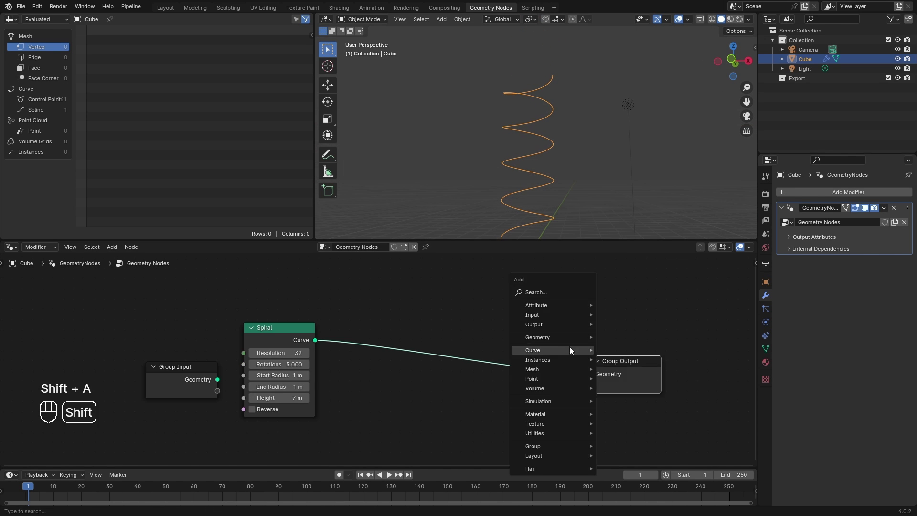
click(550, 294)
text(curve to)
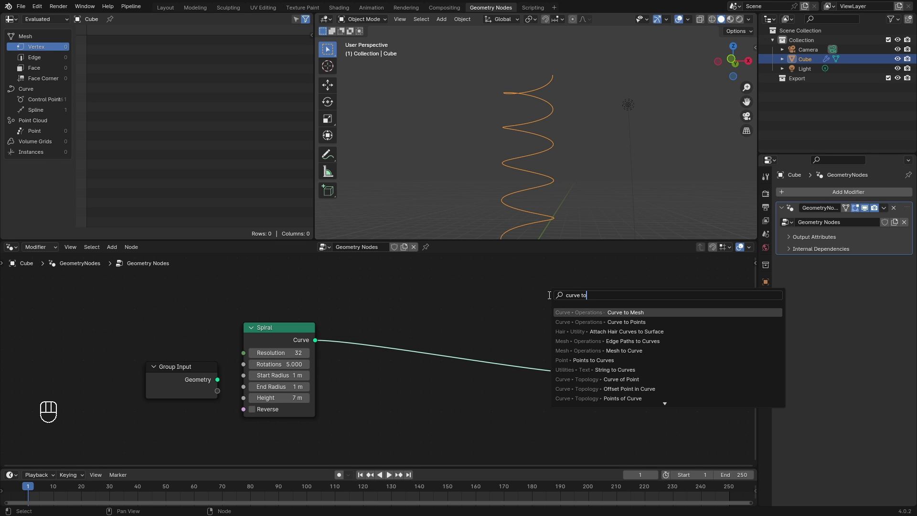
key(Return)
click(402, 341)
Add a Curve Line node and connect its Curve output to the Profile Curve input of Curve to Mesh.
middle_drag(486, 388, 567, 351)
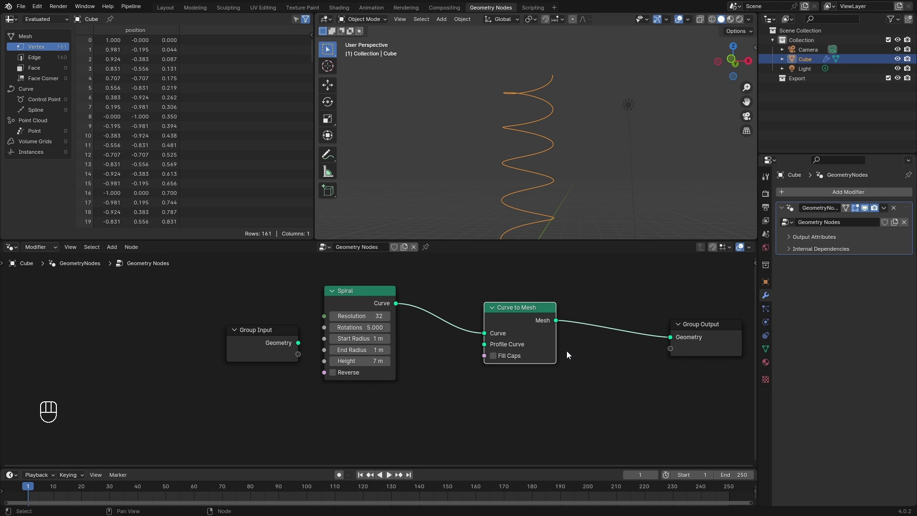
key(shift+a)
click(540, 329)
text(line)
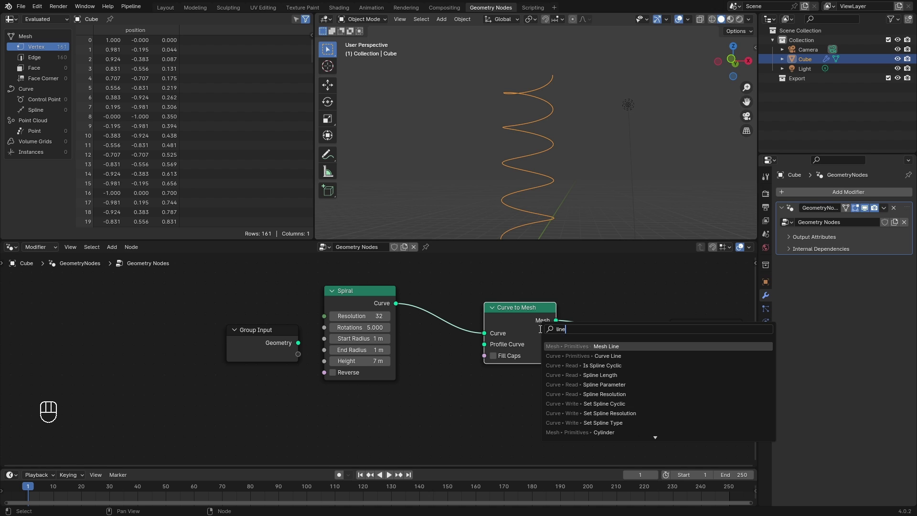
click(608, 356)
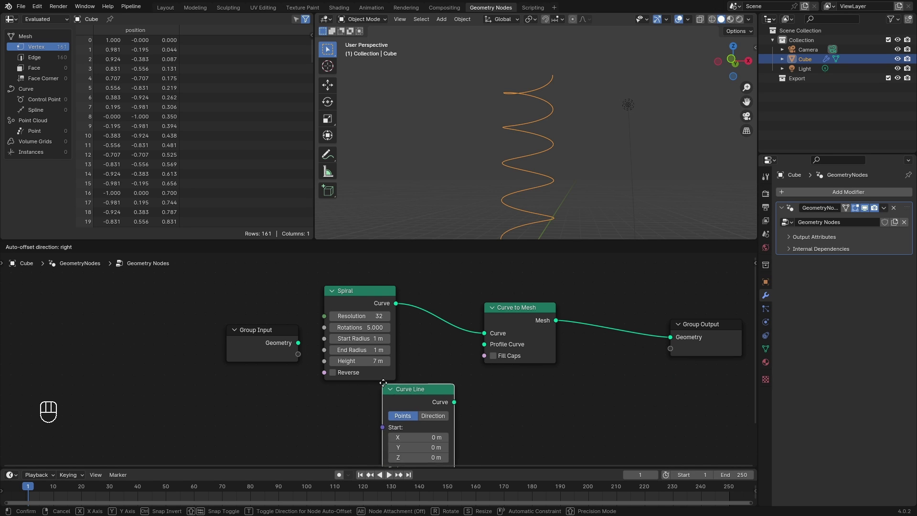
click(400, 361)
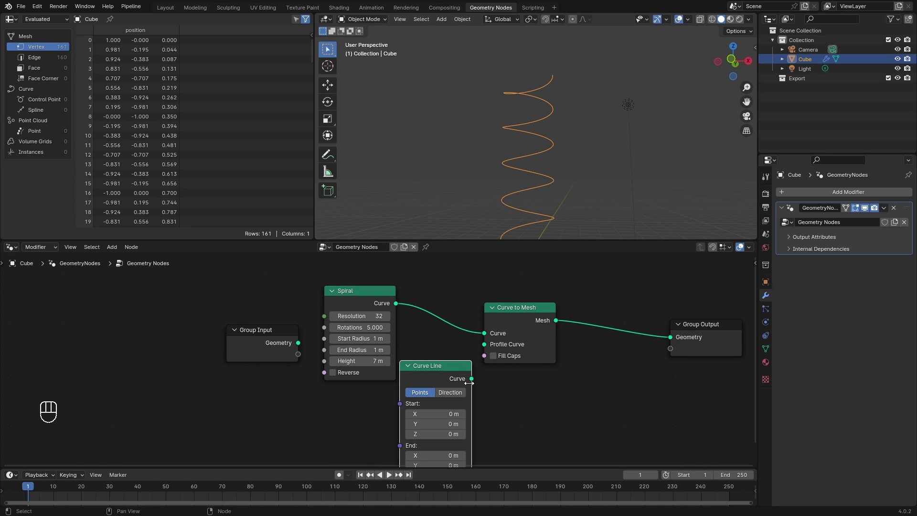
drag(471, 379, 497, 345)
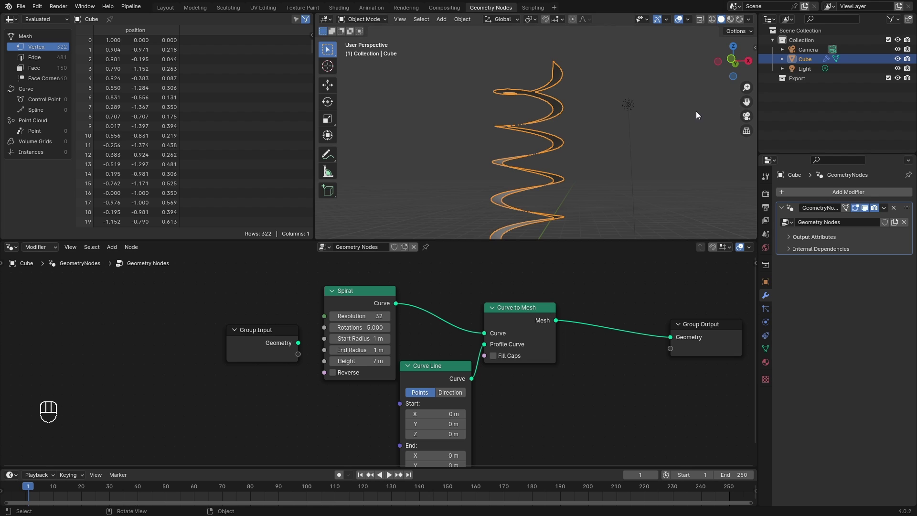
middle_drag(697, 115, 701, 171)
scroll(701, 171, up, 3)
Set the End Z value of the Curve Line node to 0 m.
middle_drag(497, 460, 535, 406)
scroll(535, 415, up, 3)
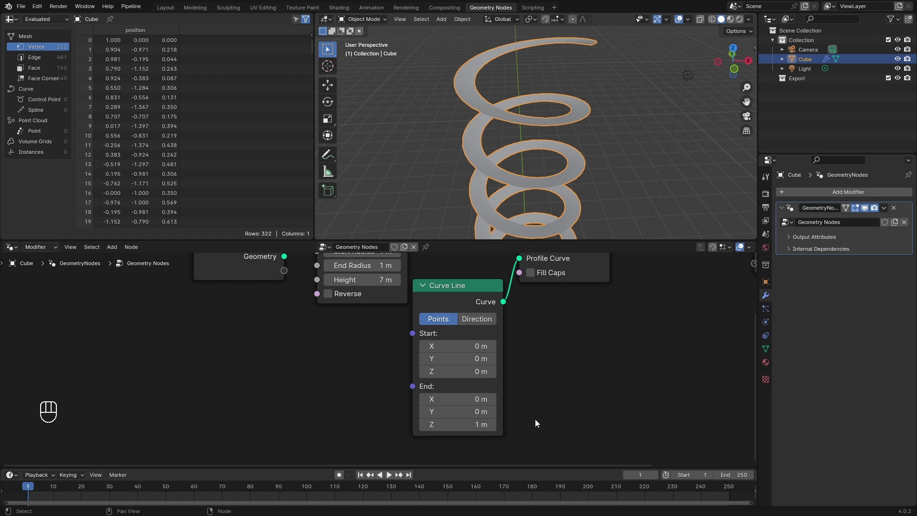
click(471, 424)
text(0)
key(Return)
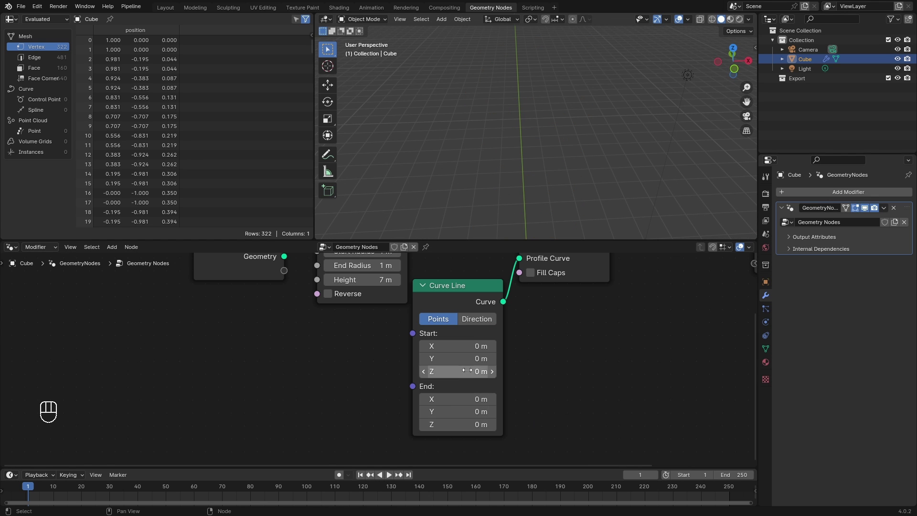
Set the Start X value of the Curve Line node to -1 m.
click(457, 346)
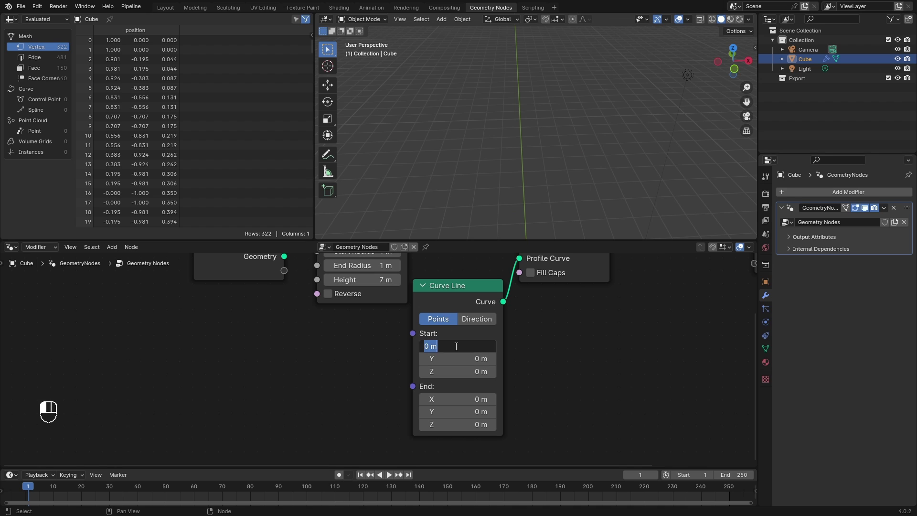
text(-1)
key(Return)
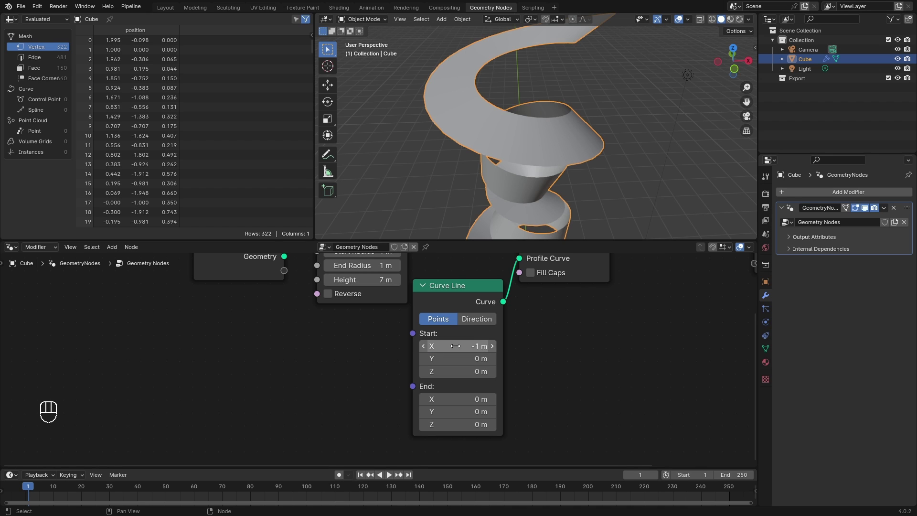
Set the Curve Line node's Start X to -0.5 m and its End X to 0.5 m.
click(477, 345)
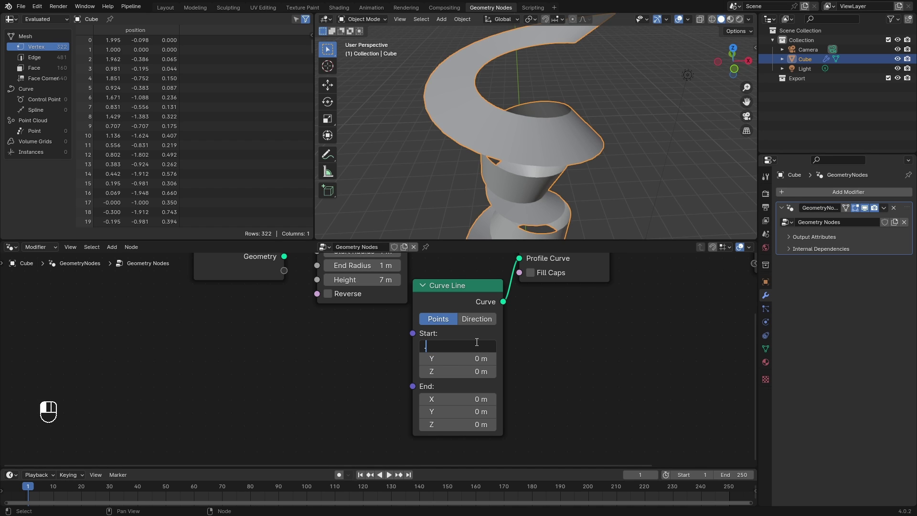
key(BackSpace)
text(-0.5)
key(Return)
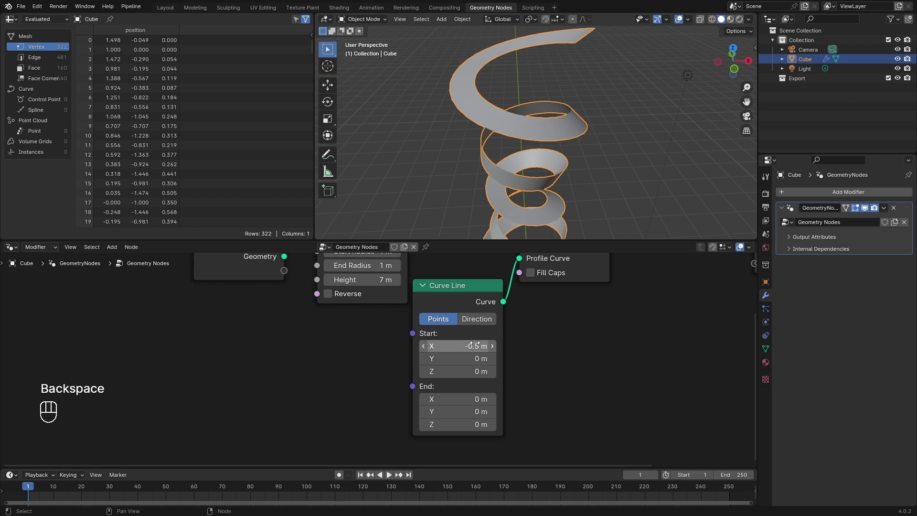
click(476, 399)
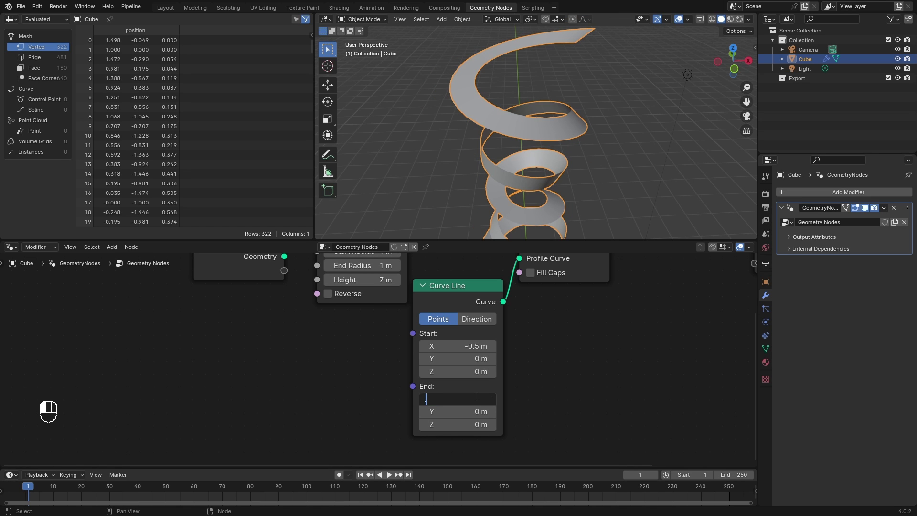
text(.5)
key(Return)
middle_drag(500, 87, 526, 237)
Move the Curve Line, Curve to Mesh and Group Output nodes away from the Spiral node to open space for more nodes.
scroll(574, 312, down, 9)
middle_drag(607, 313, 459, 386)
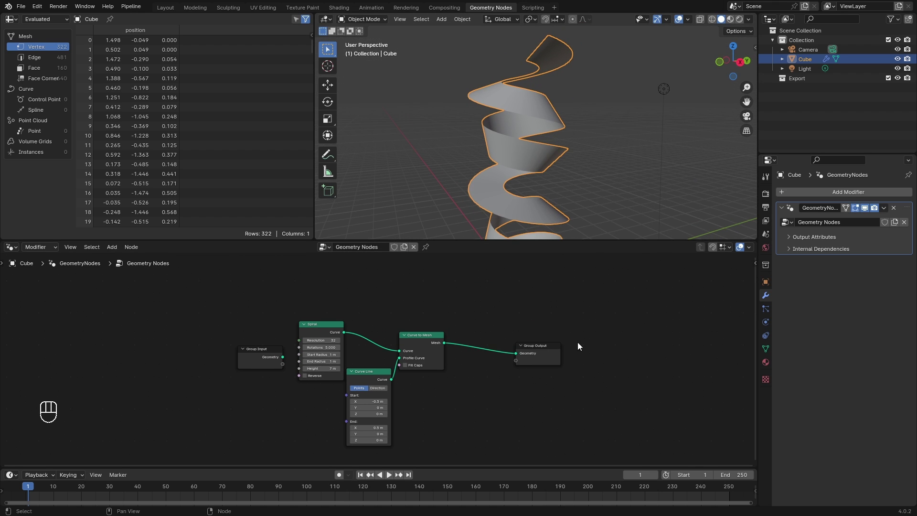
drag(577, 325, 549, 358)
drag(700, 329, 661, 324)
scroll(486, 360, up, 3)
middle_drag(486, 360, 350, 367)
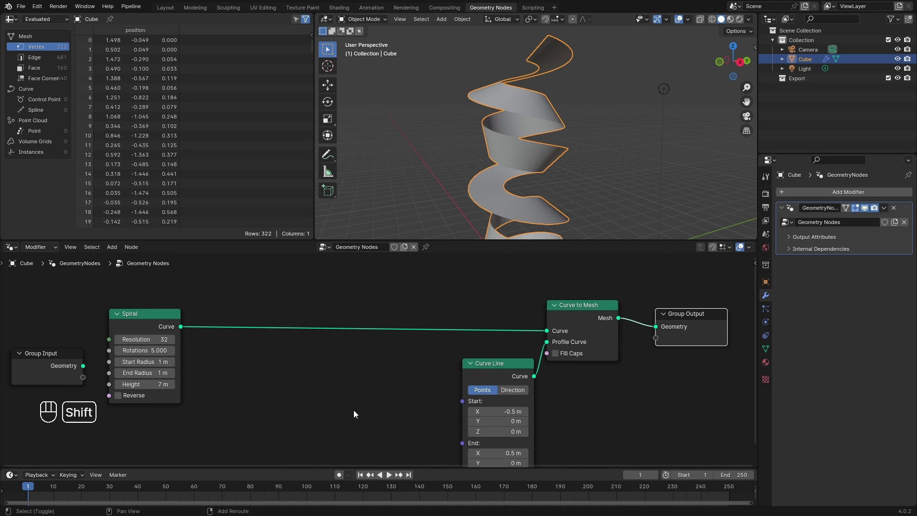
Insert a Set Curve Tilt node on the link between the Spiral and Curve to Mesh nodes.
key(shift+a)
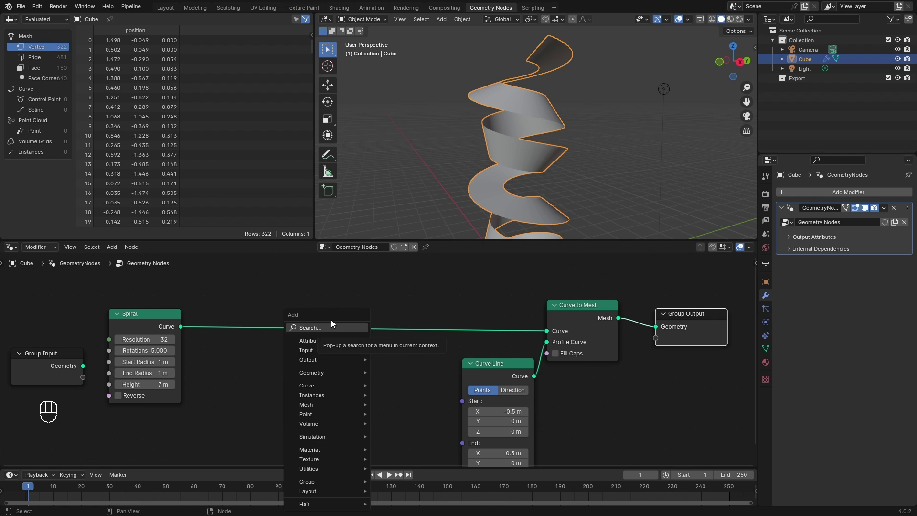
mouse_move(324, 396)
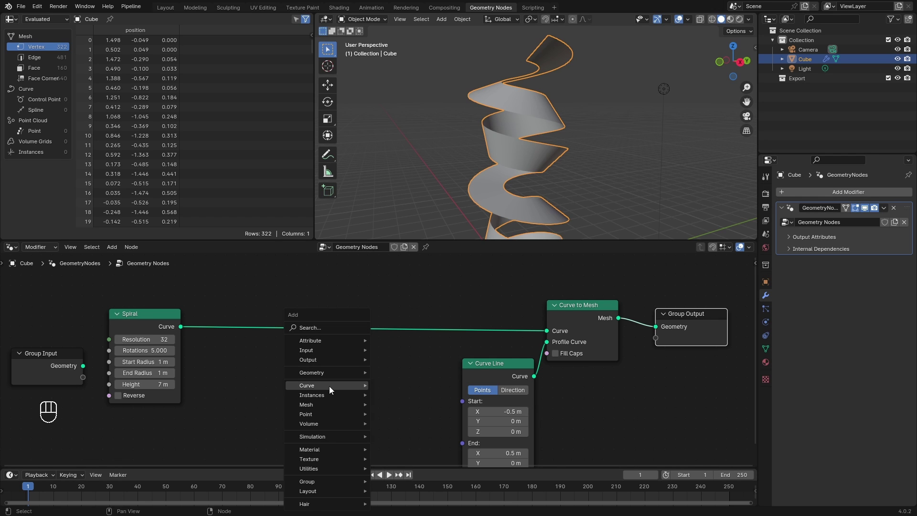
mouse_move(423, 404)
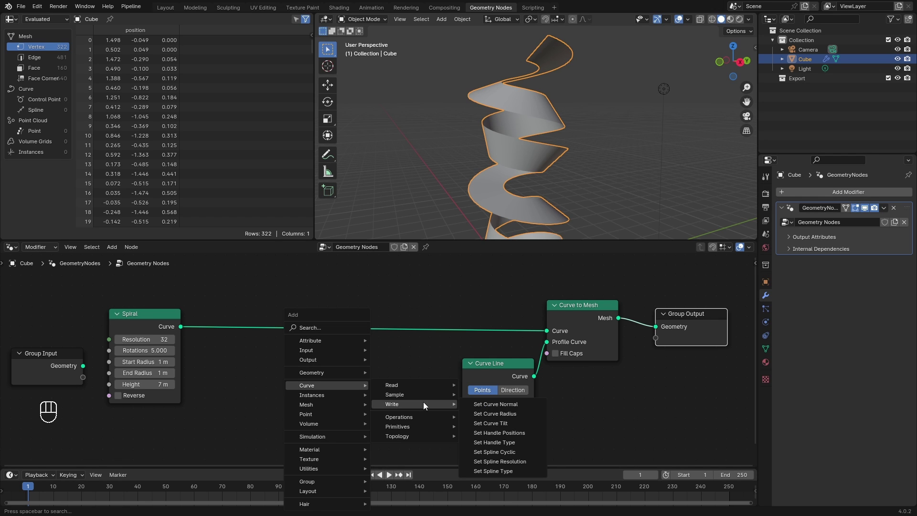
click(523, 424)
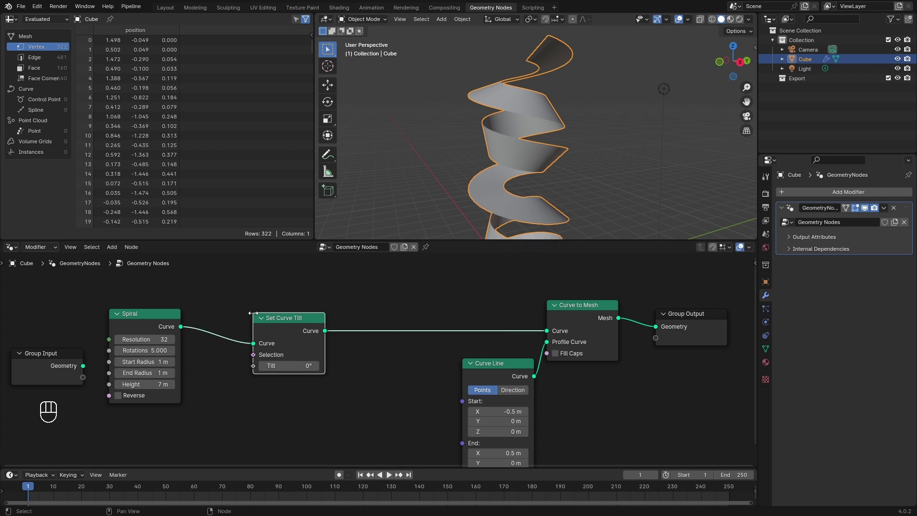
Place the Set Curve Tilt node closer to the Curve to Mesh node and try out different Tilt values on it.
click(360, 304)
drag(388, 354, 516, 354)
right_click(322, 393)
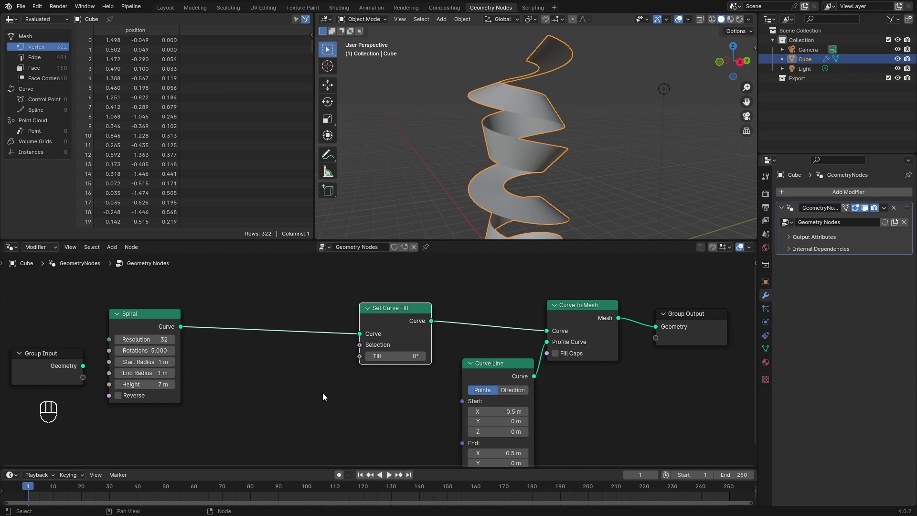
Insert a Set Curve Normal node on the link between the Spiral and Set Curve Tilt nodes.
key(shift+a)
mouse_move(319, 386)
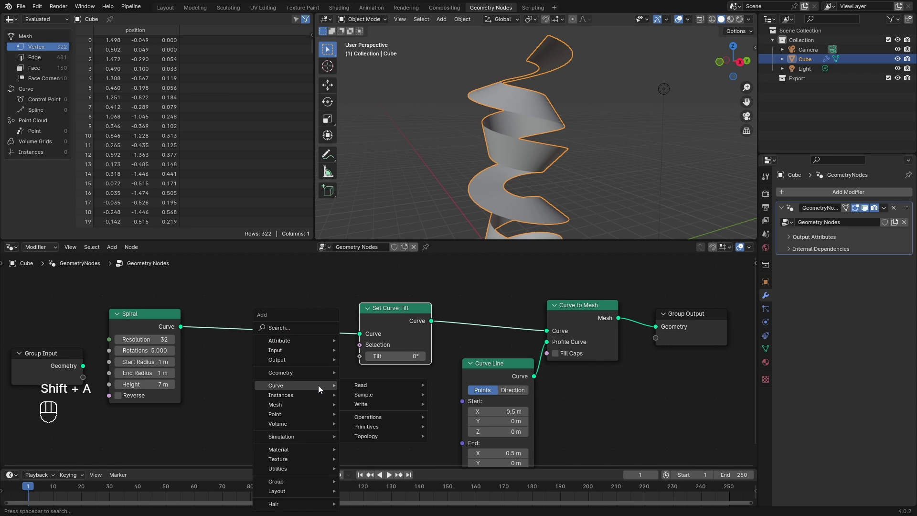
mouse_move(387, 397)
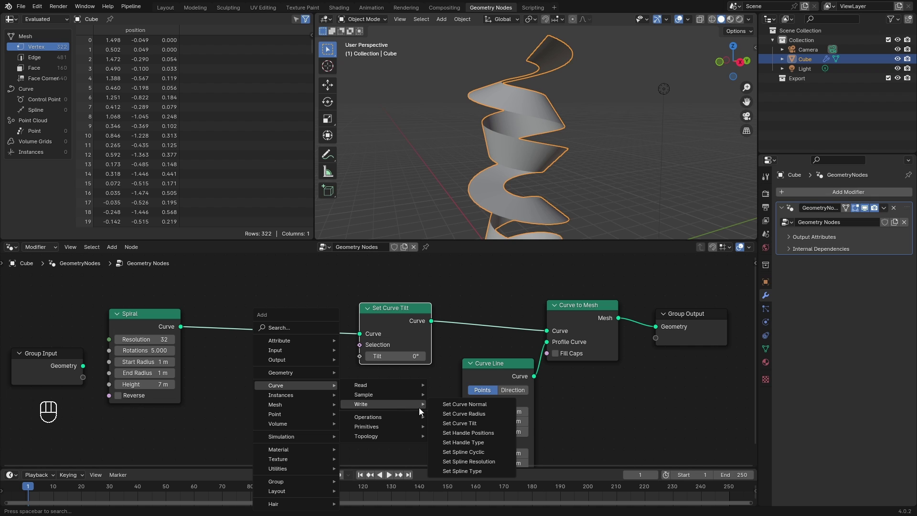
click(475, 404)
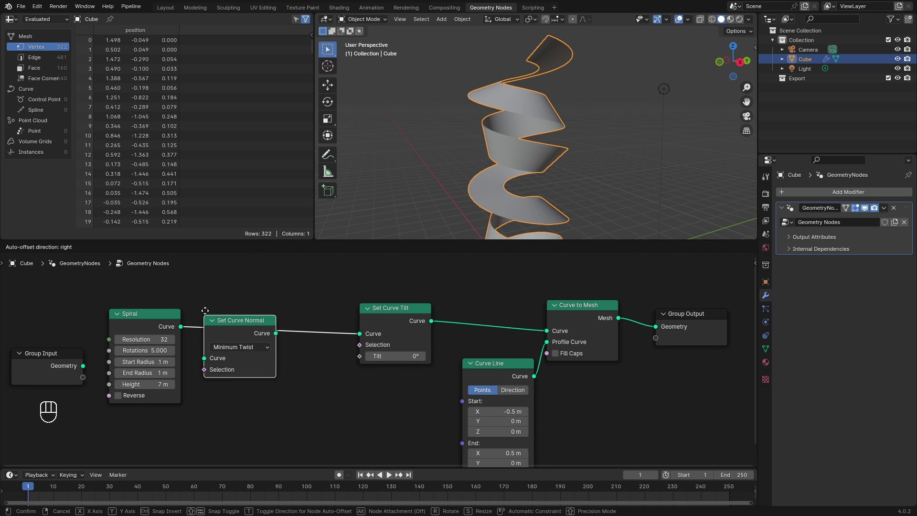
click(224, 309)
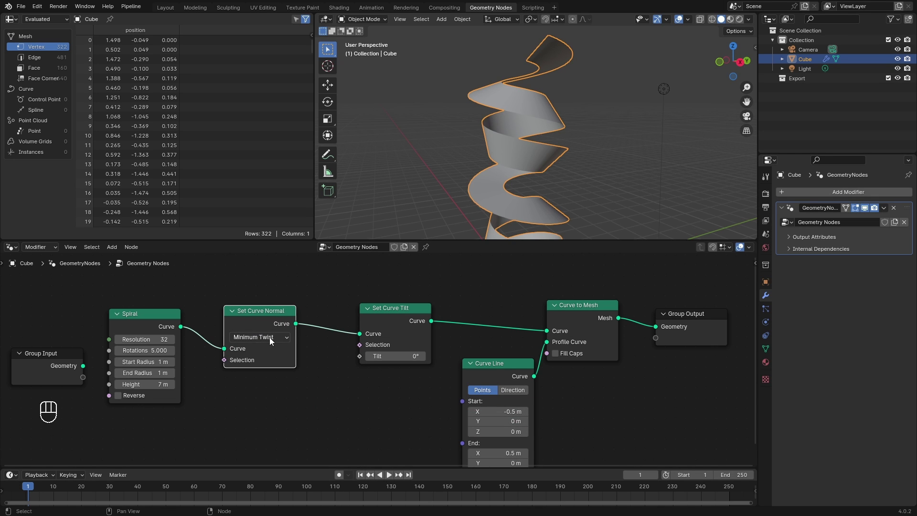
Change the Set Curve Normal node's mode to Z Up.
middle_drag(660, 132, 558, 199)
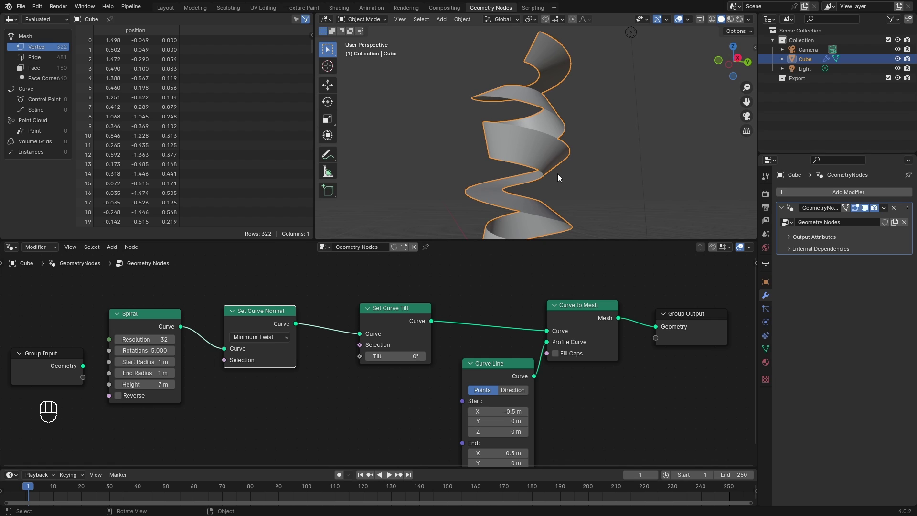
click(253, 337)
click(252, 374)
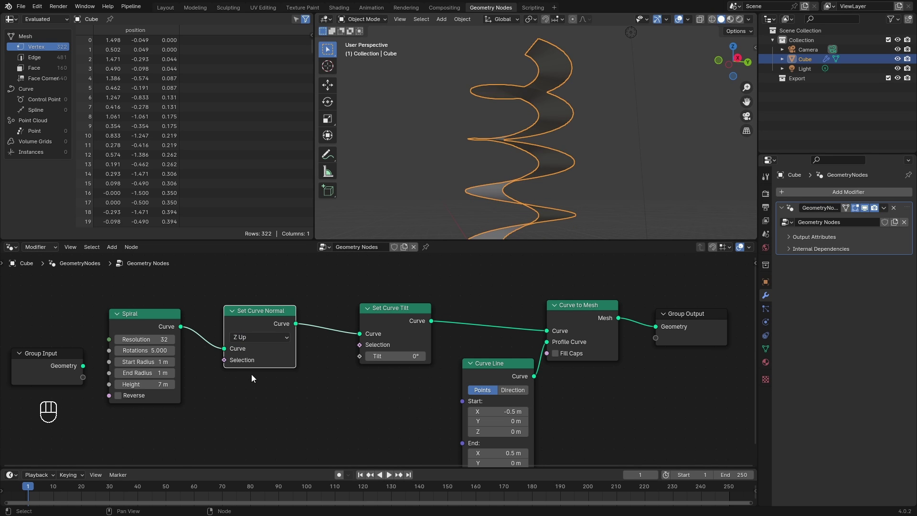
Set the Tilt of the Set Curve Tilt node to 90° and view the whole spiral.
click(398, 356)
text(9)
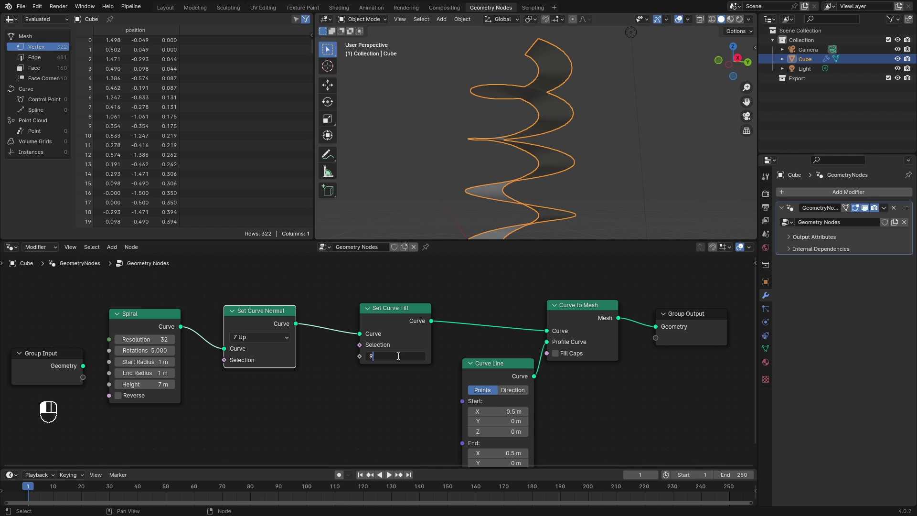
text(0)
key(Return)
scroll(535, 130, down, 4)
shift+middle_drag(535, 130, 518, 113)
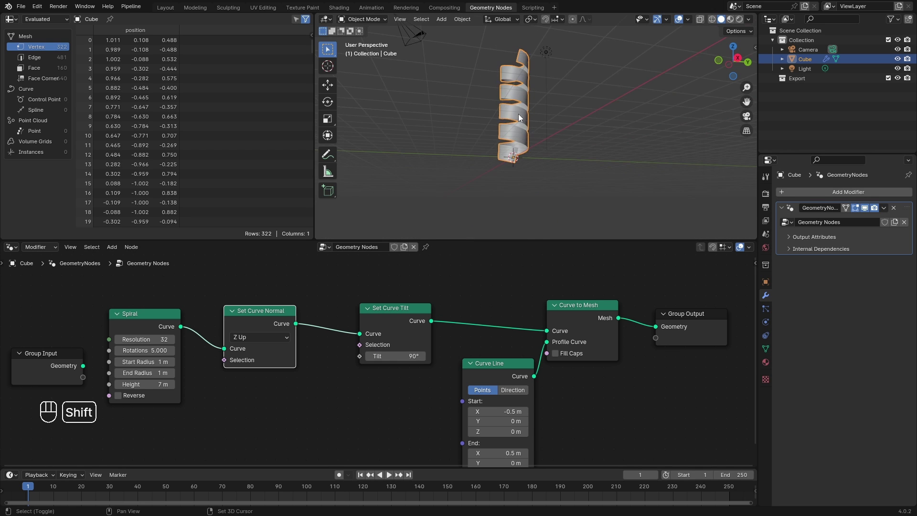
scroll(528, 154, up, 6)
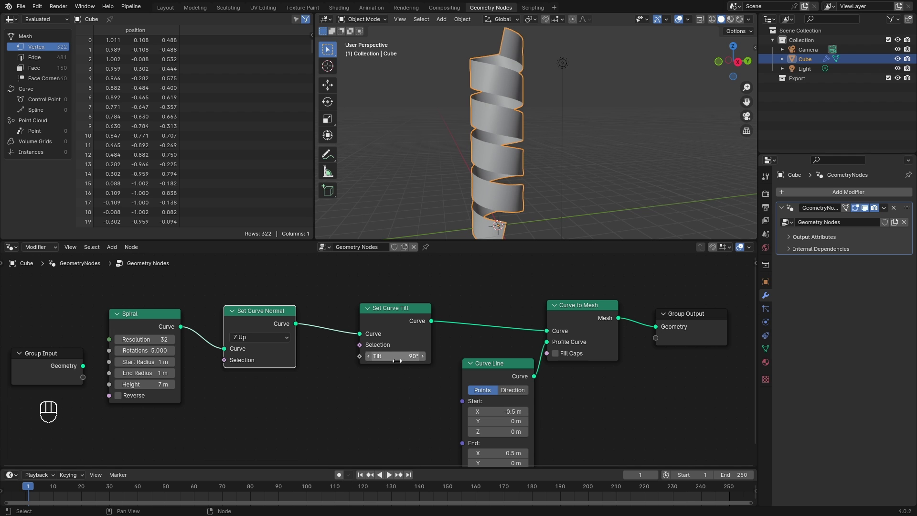
Set the Tilt of the Set Curve Tilt node to 225°.
mouse_move(397, 361)
drag(397, 362, 435, 355)
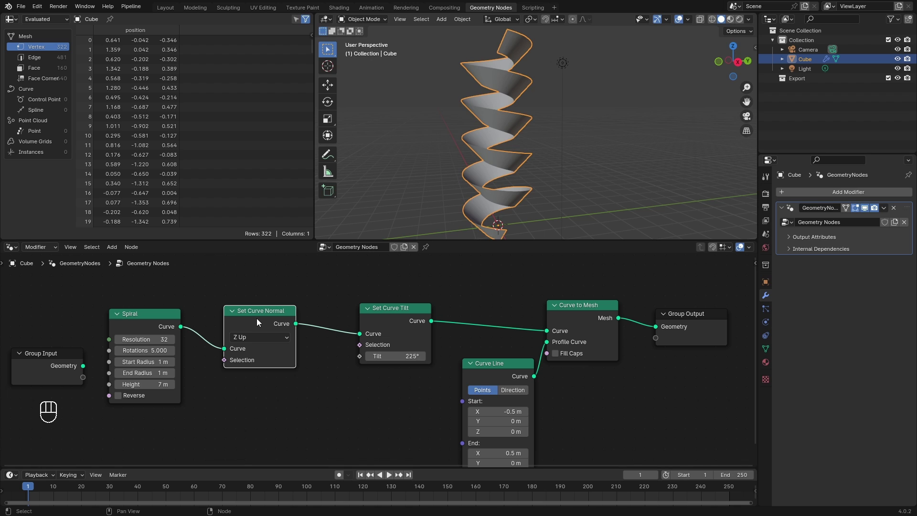
Toggle muting on the Set Curve Normal node to compare the ribbon, leaving the node muted.
key(m)
key(m)
key(m)
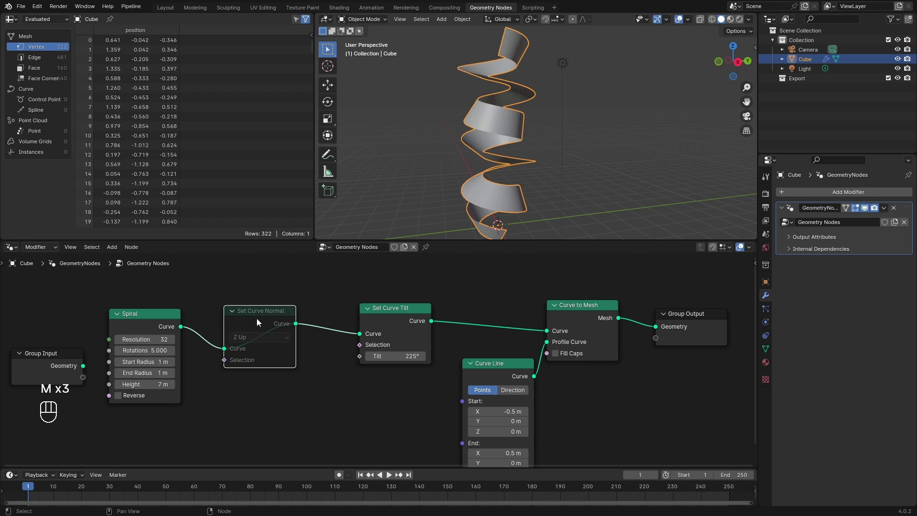
key(m)
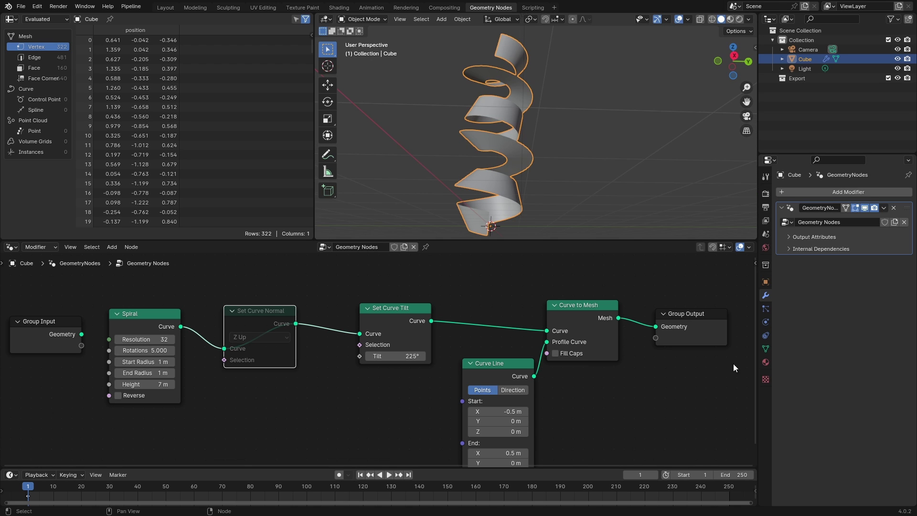
Create a new material for the spiral object.
click(766, 362)
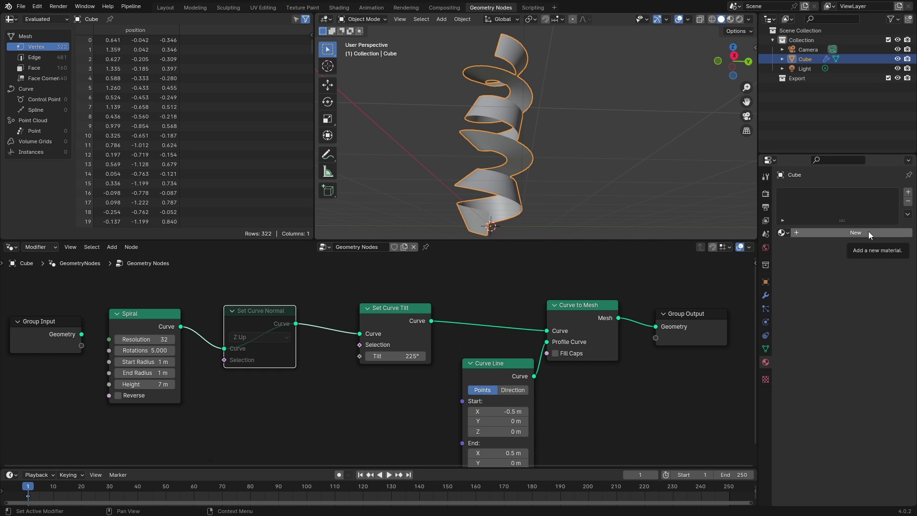
click(855, 232)
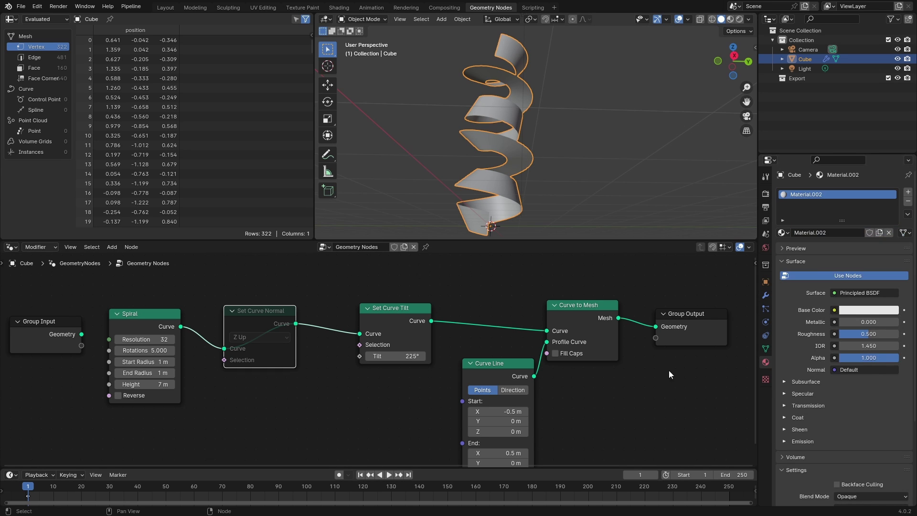
Insert a Set Material node on the link between the Curve to Mesh and Group Output nodes.
drag(693, 314, 567, 326)
key(shift+a)
click(442, 315)
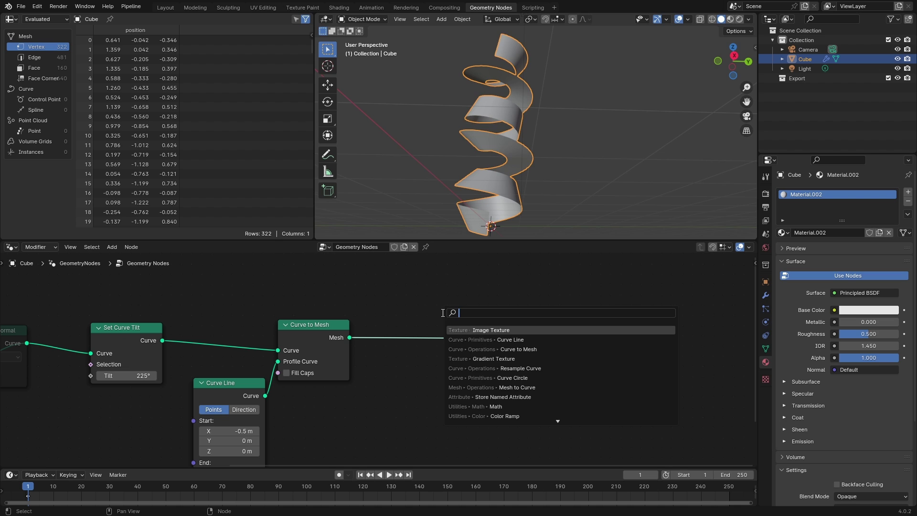
text(set)
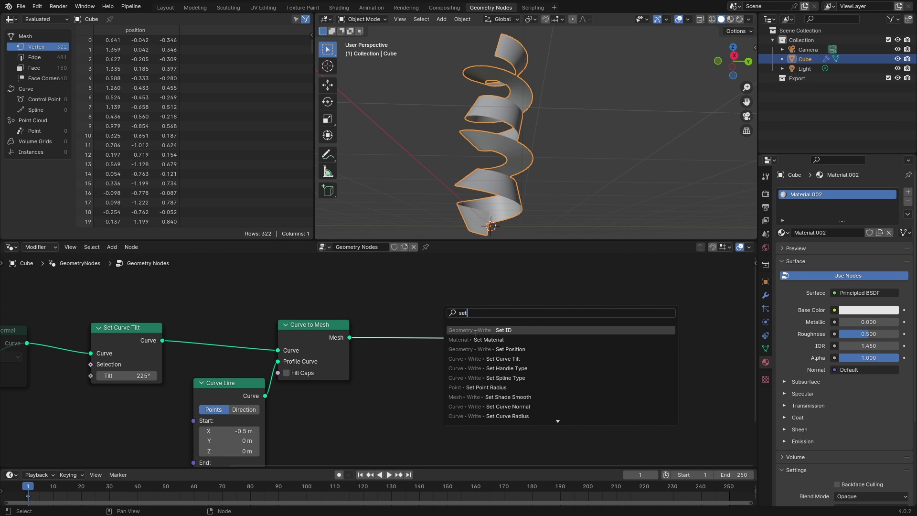
click(478, 340)
click(422, 342)
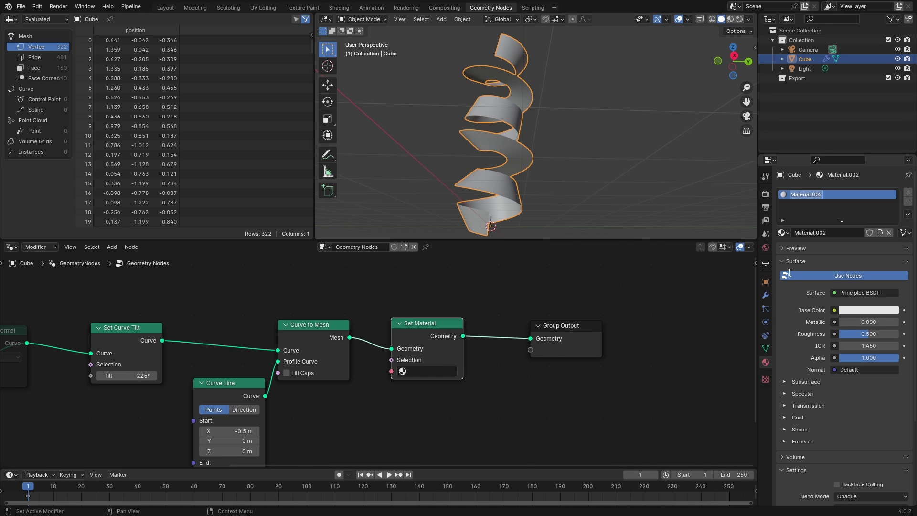
Rename the new material Typograpgy and assign it in the Set Material node.
text(Typograpgy)
key(Return)
click(425, 371)
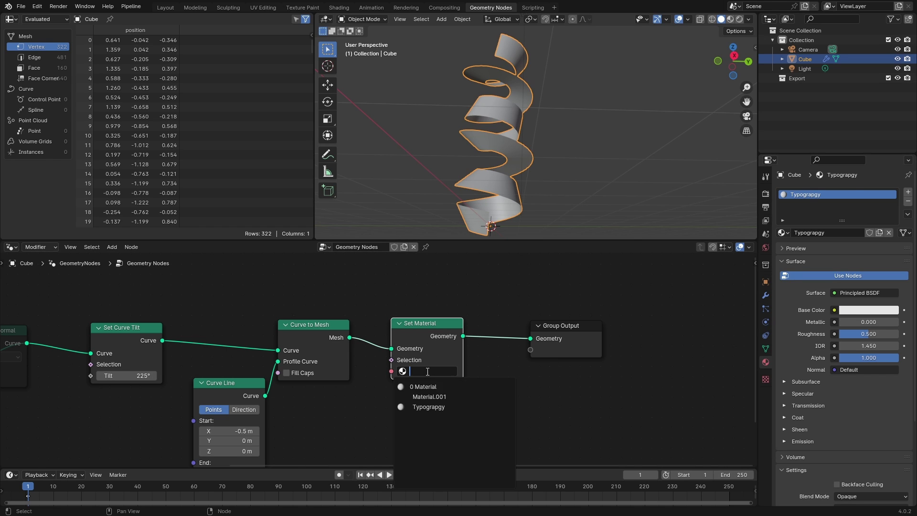
click(421, 405)
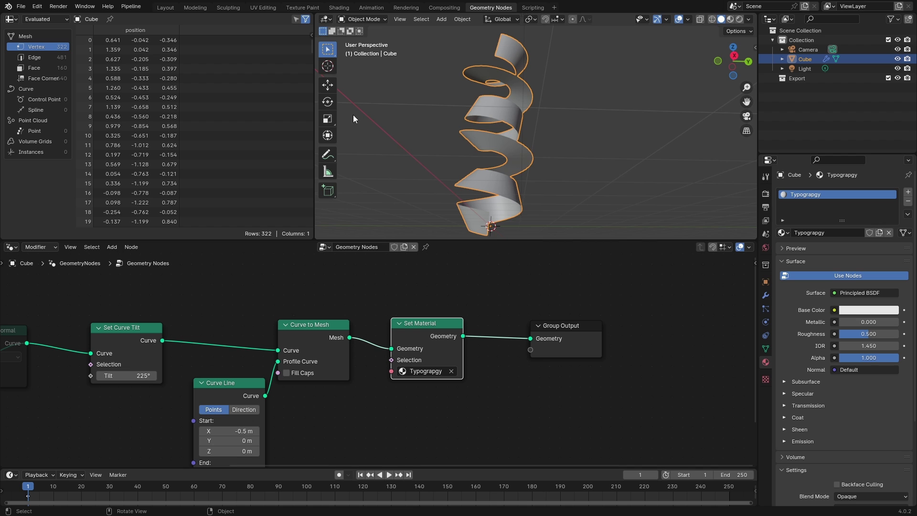
Switch to the Layout workspace, change the timeline area to the Shader Editor and enlarge it to about half the window height.
click(165, 8)
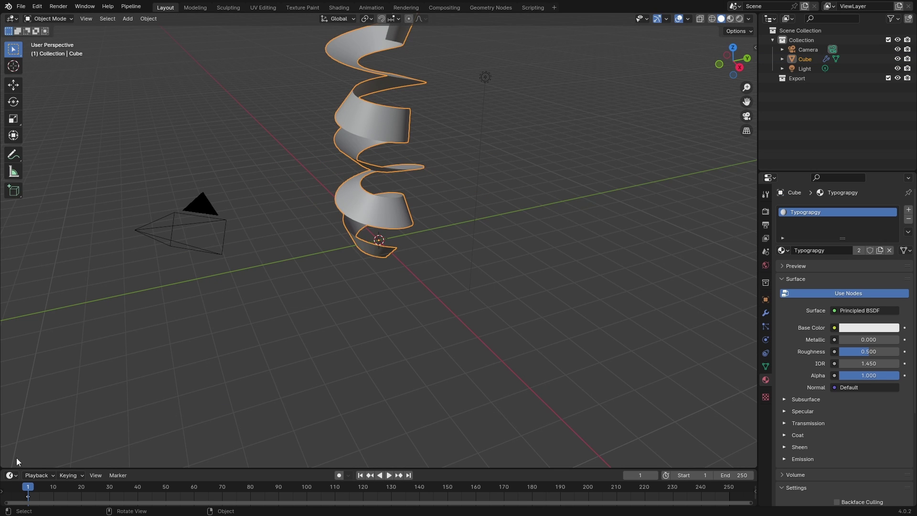
click(10, 475)
click(62, 444)
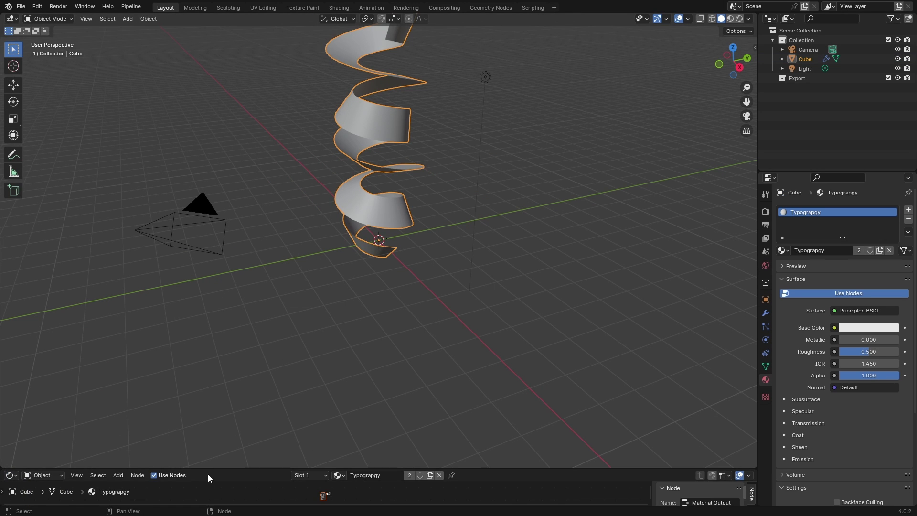
drag(213, 468, 436, 266)
scroll(456, 185, up, 5)
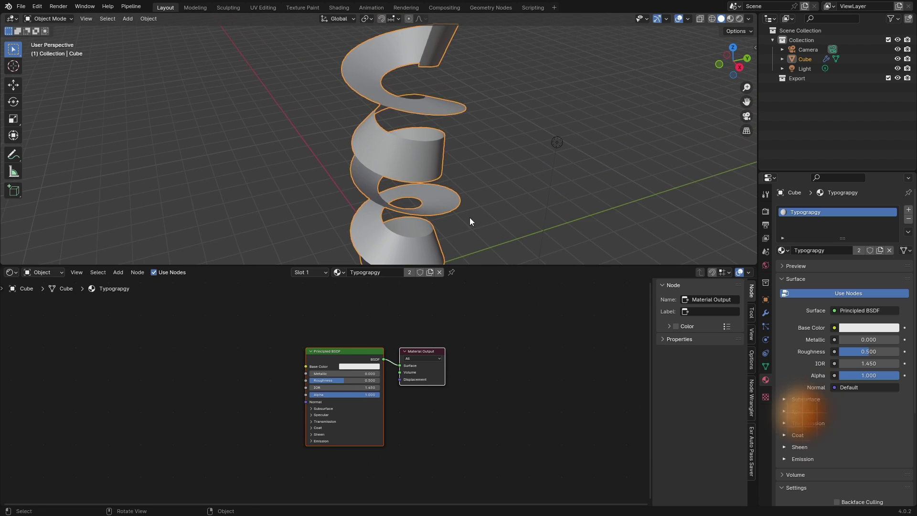
Frame the spiral and display it in Material Preview shading.
middle_drag(470, 218, 479, 202)
scroll(479, 188, down, 2)
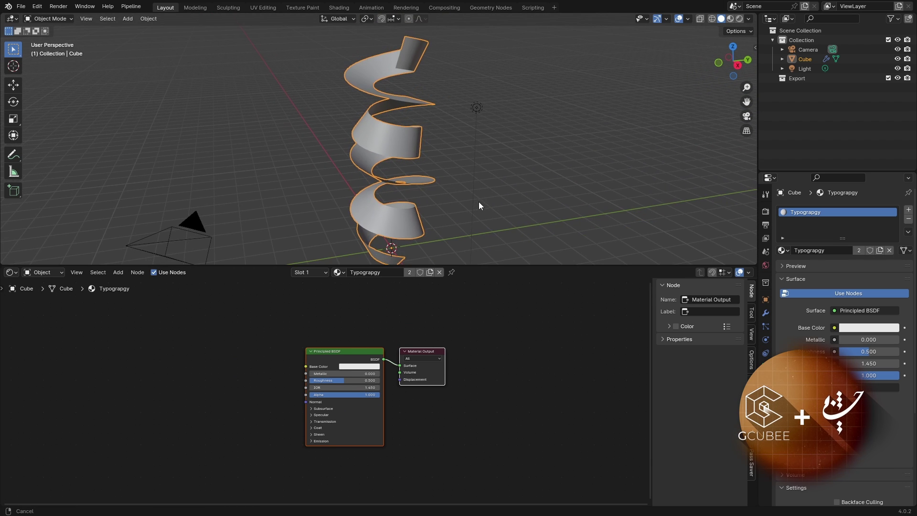
scroll(479, 202, up, 2)
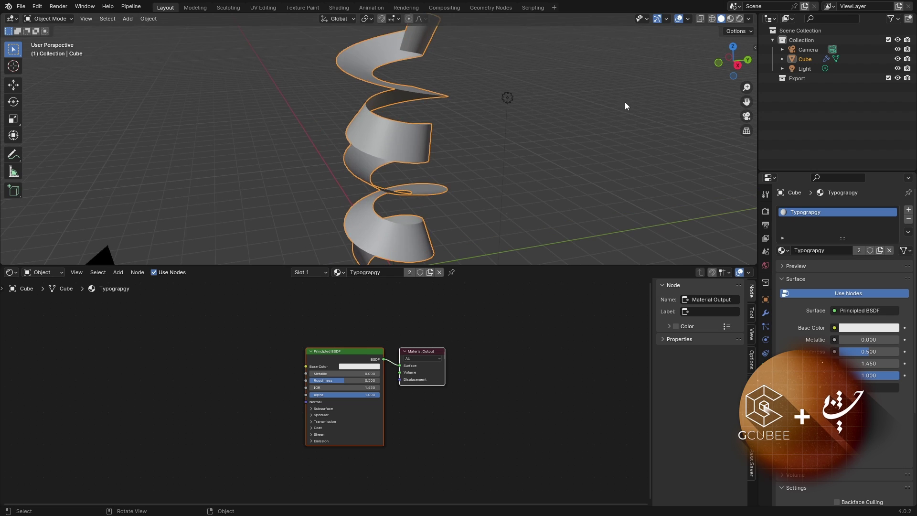
click(731, 19)
Add an Image Texture node beside the Principled BSDF node in the Typograpgy material.
scroll(283, 410, up, 3)
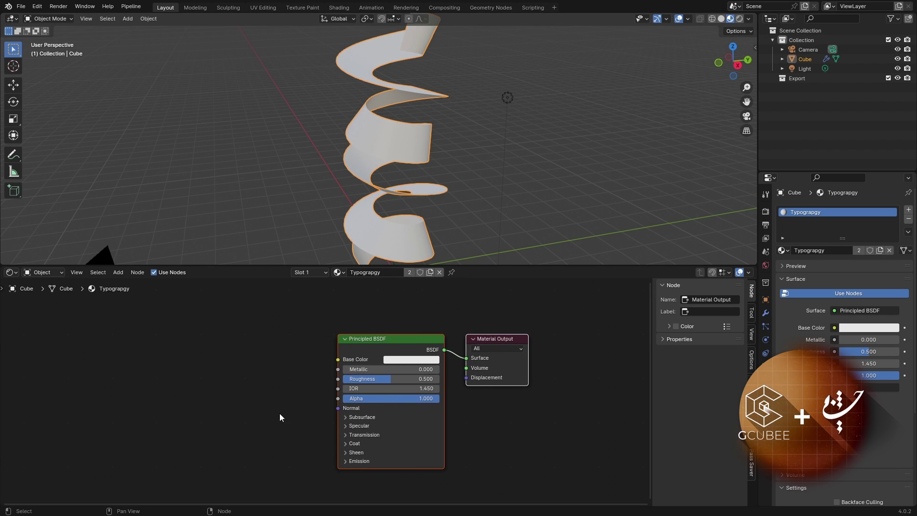
key(shift+a)
text(i)
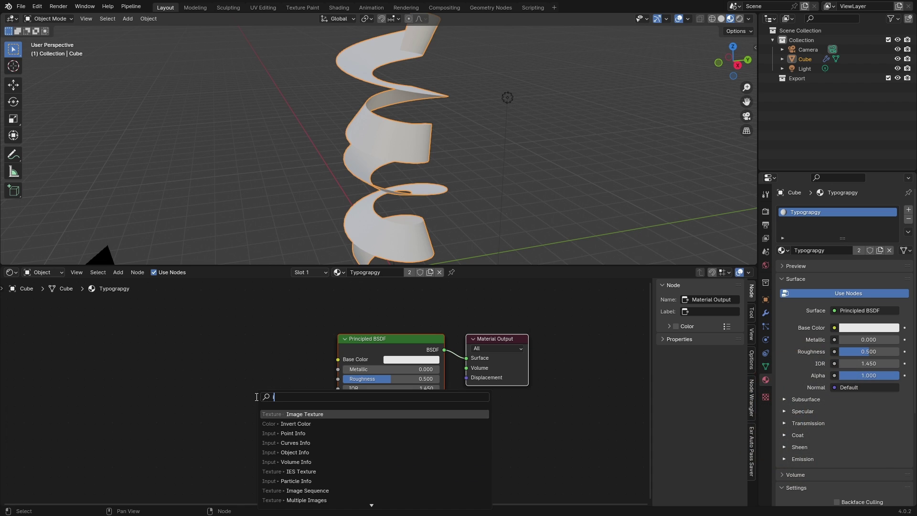
text(mage)
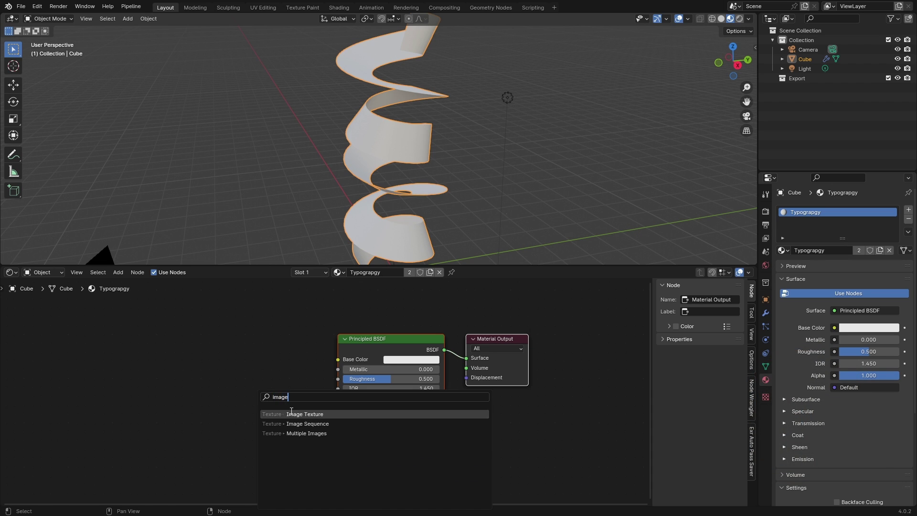
click(292, 414)
Load Typo Texture.png from the Desktop folder into the Image Texture node.
click(253, 390)
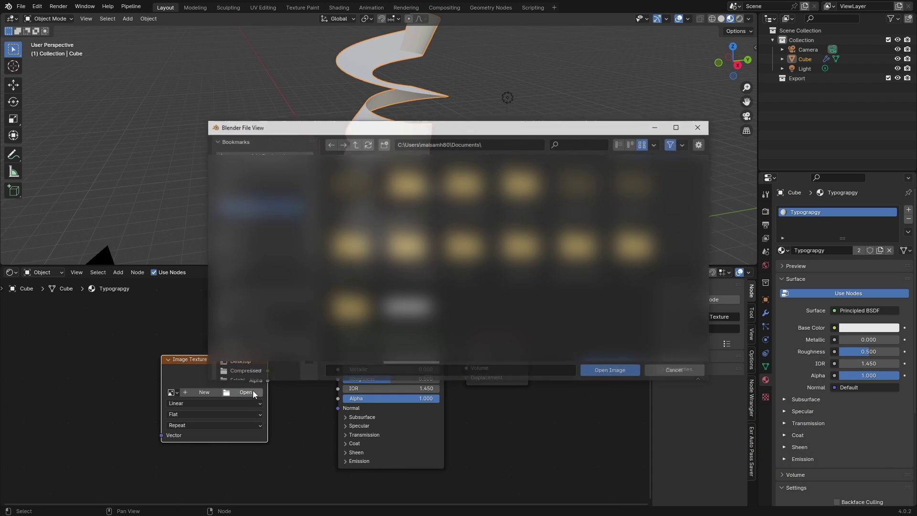
click(238, 363)
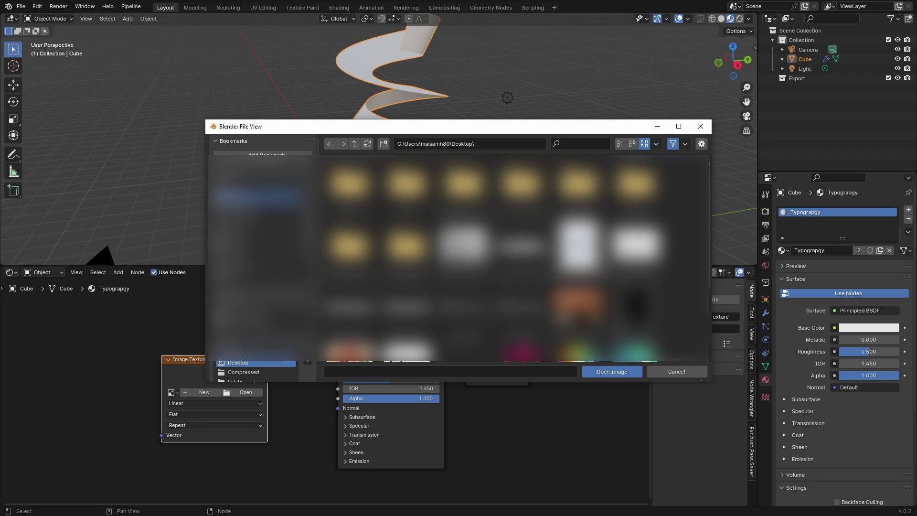
double_click(582, 324)
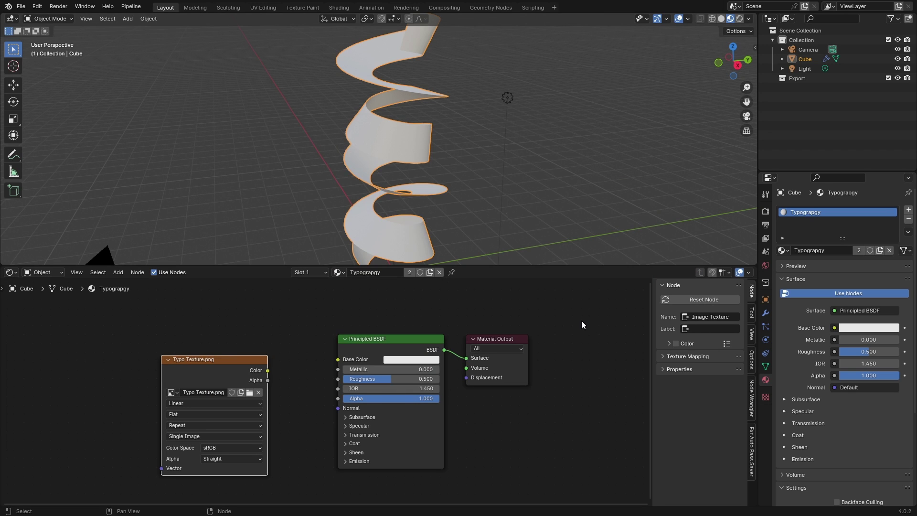
Connect the image texture's Color output to the Base Color of the Principled BSDF.
drag(267, 371, 340, 359)
middle_drag(493, 205, 496, 178)
Add a Texture Coordinate node ahead of the Typo Texture.png node.
middle_drag(271, 347, 429, 349)
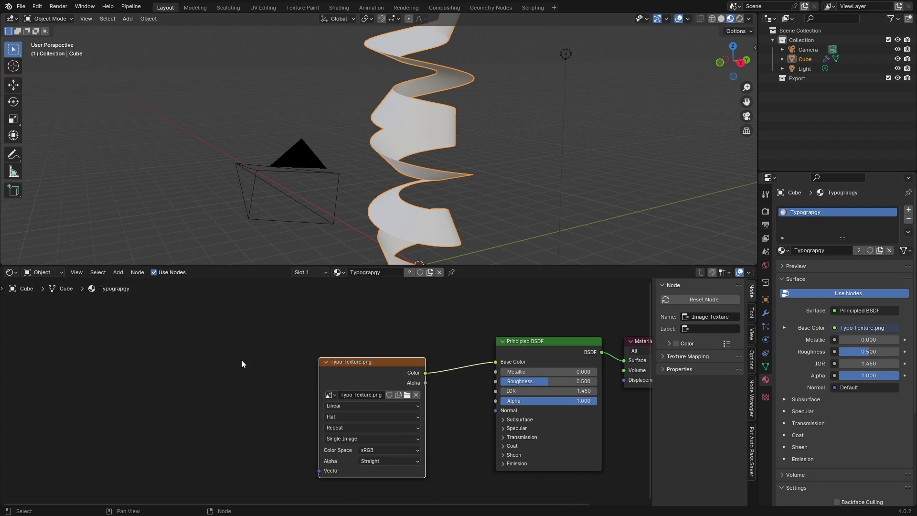
key(shift+a)
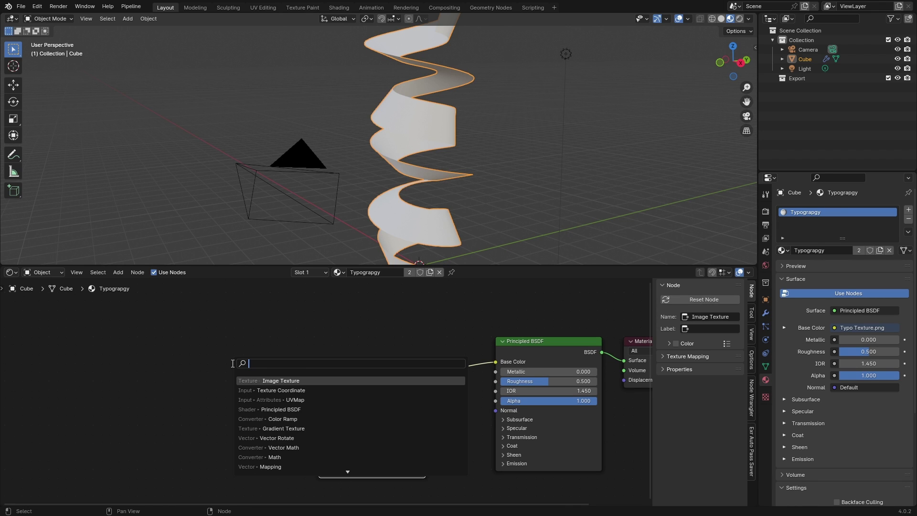
text(coordin)
key(Return)
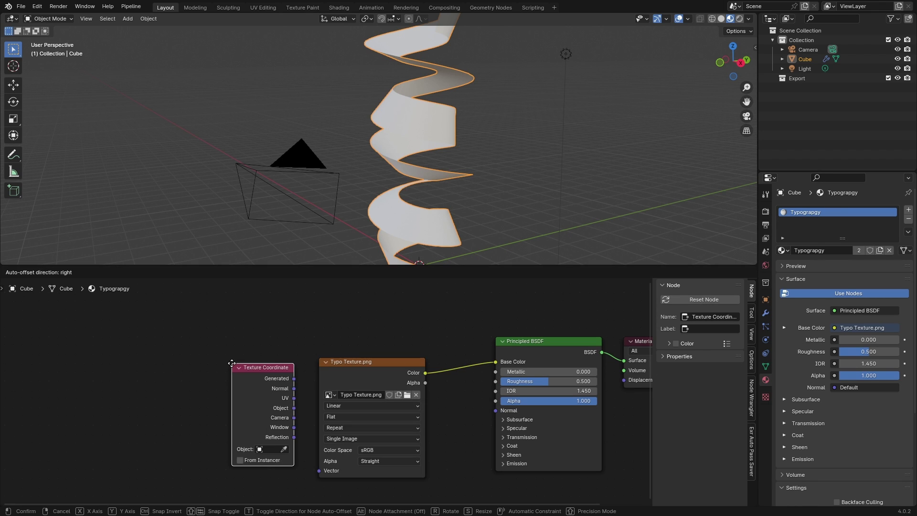
click(213, 354)
Connect the Texture Coordinate node's UV output to the Material Output's Surface input and inspect the spiral.
middle_drag(292, 414, 213, 417)
drag(174, 390, 553, 363)
middle_drag(509, 125, 491, 178)
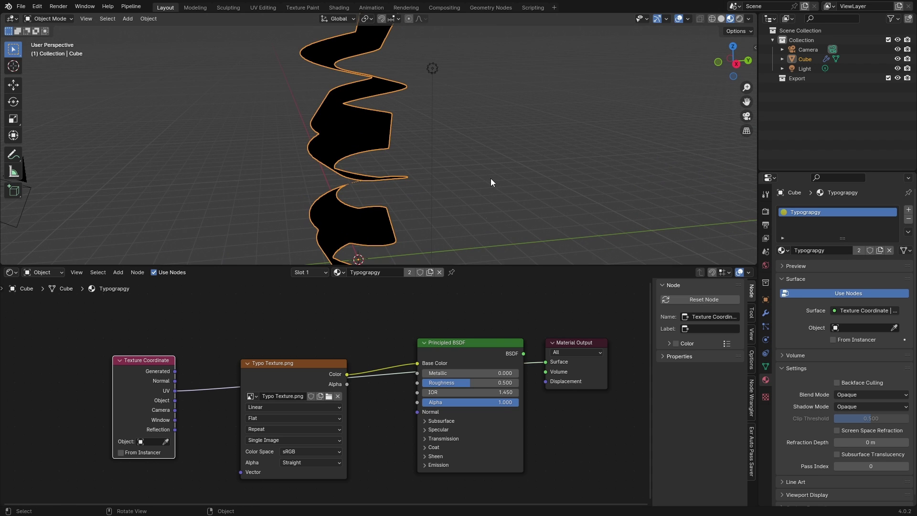
Add a mesh plane beside the spiral and move it about 3.5 m along the global Y axis.
middle_drag(491, 179, 575, 188)
key(shift+a)
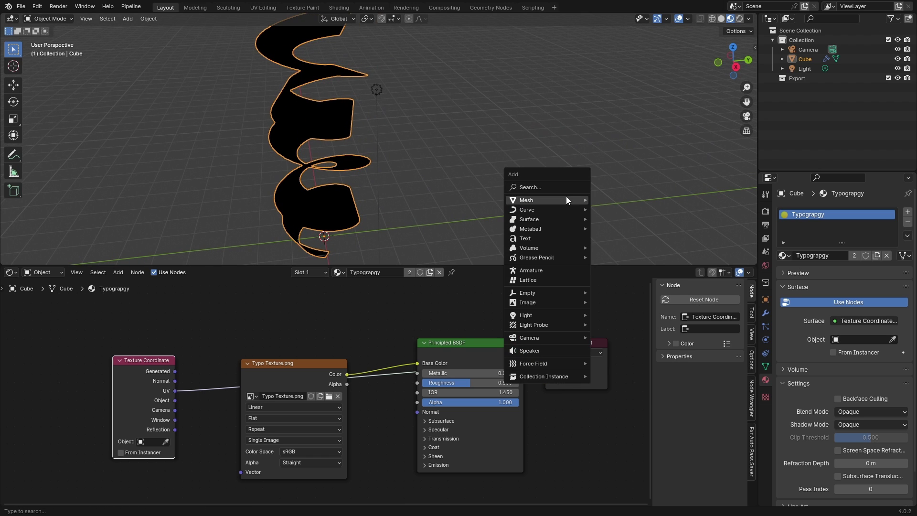
mouse_move(566, 198)
click(612, 201)
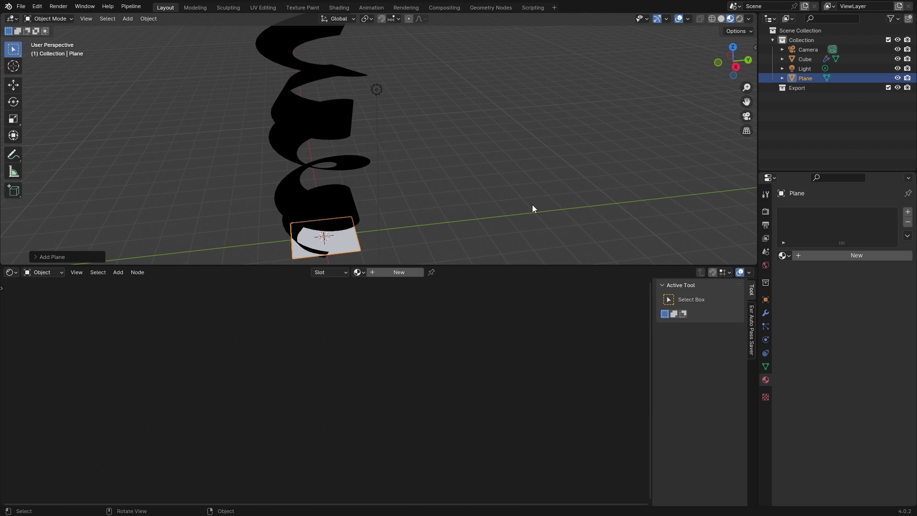
key(g)
key(y)
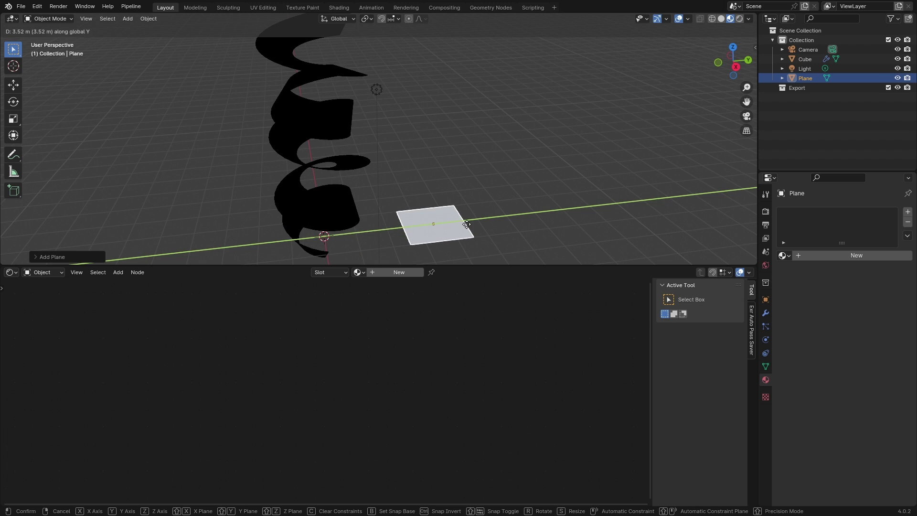
click(477, 217)
Assign the spiral's Typograpgy material to the plane.
click(312, 227)
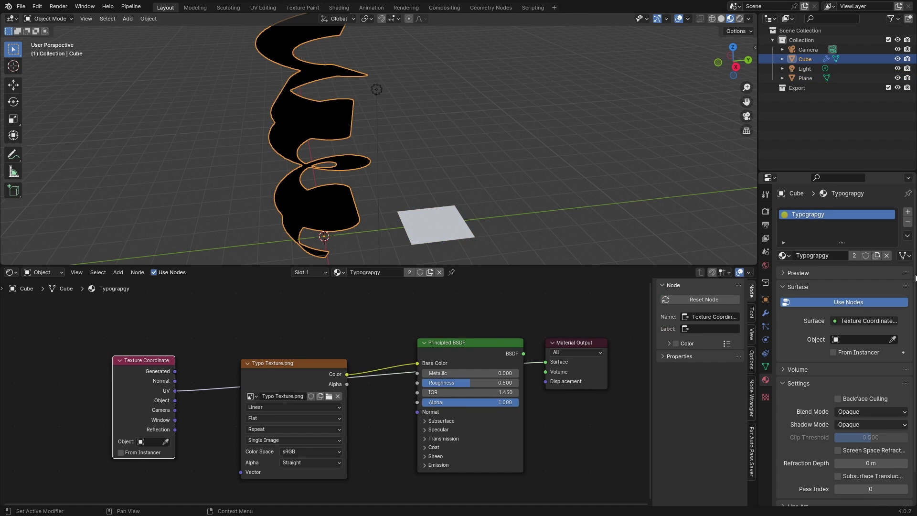
drag(783, 255, 454, 230)
scroll(483, 225, up, 3)
scroll(526, 212, down, 3)
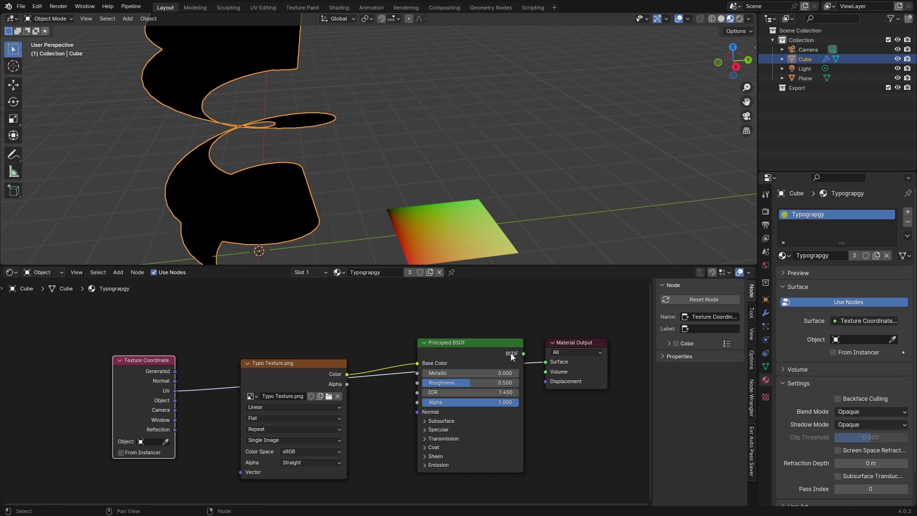
Connect the Principled BSDF to the Material Output's Surface and inspect the typography on the plane from the top view.
drag(523, 353, 552, 365)
middle_drag(494, 235, 473, 184)
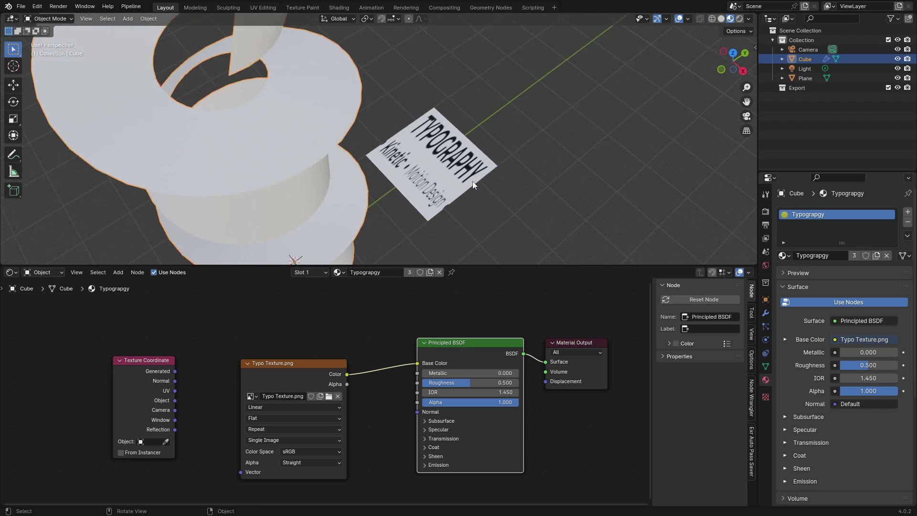
scroll(385, 182, up, 6)
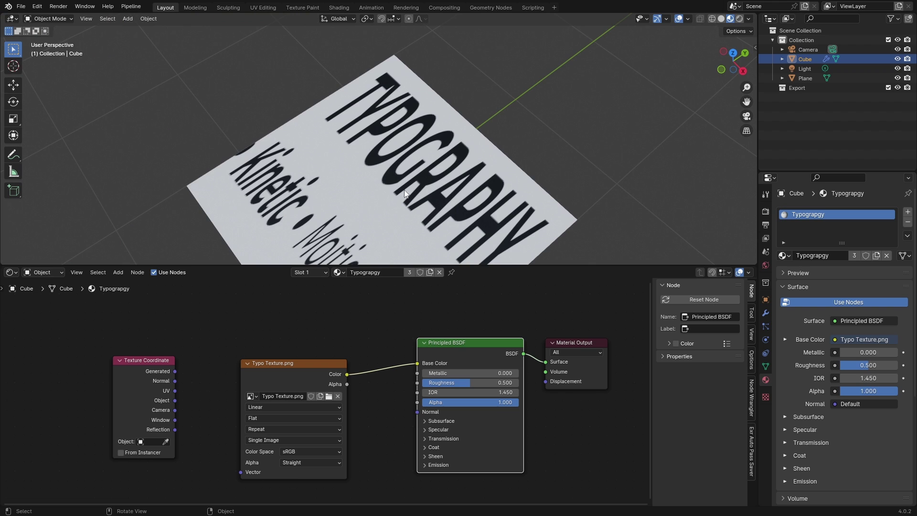
key(KP_7)
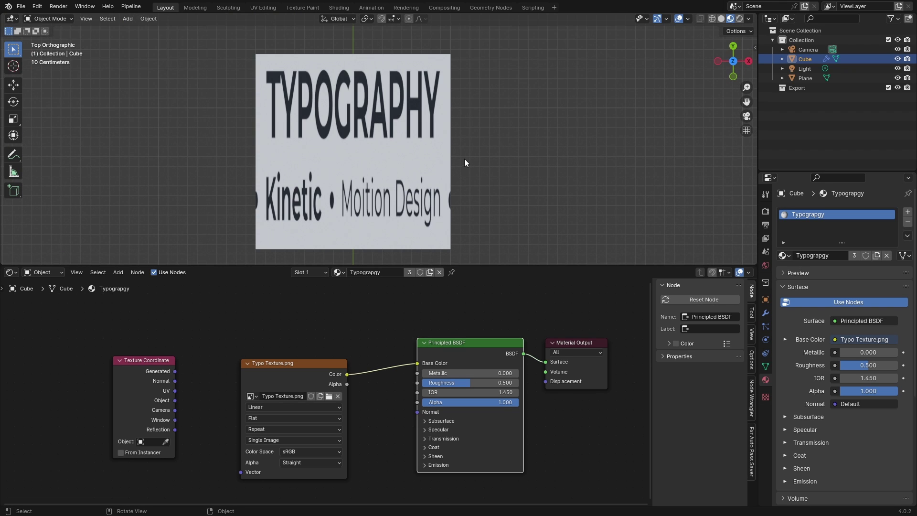
Connect the Texture Coordinate's UV output to the Material Output's Surface and inspect the plane's UV gradient from the top view.
drag(171, 394, 546, 364)
middle_drag(503, 184, 494, 184)
key(KP_7)
shift+middle_drag(322, 182, 332, 171)
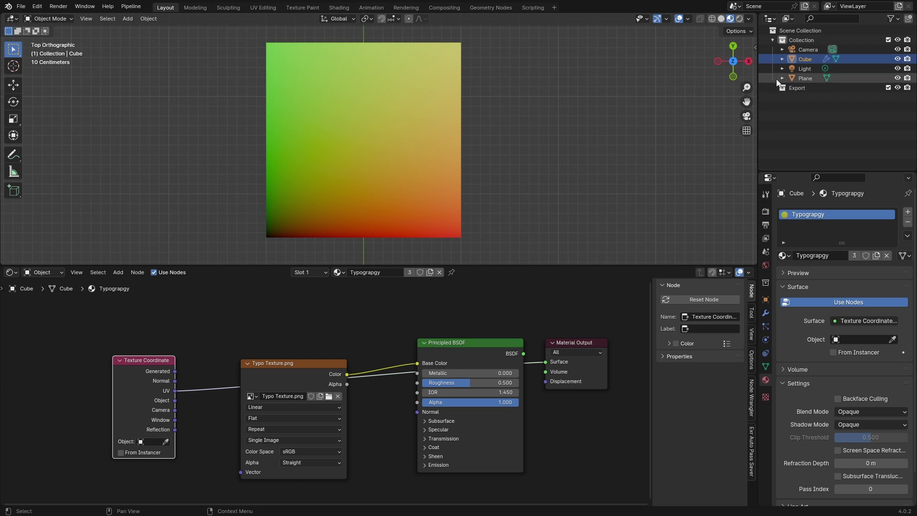
Annotate the plane's UV gradient with labelled arrows pointing upward and rightward, erase the annotations and switch to the Move tool.
click(14, 154)
mouse_move(247, 239)
mouse_down()
mouse_move(250, 66)
mouse_move(240, 85)
mouse_up()
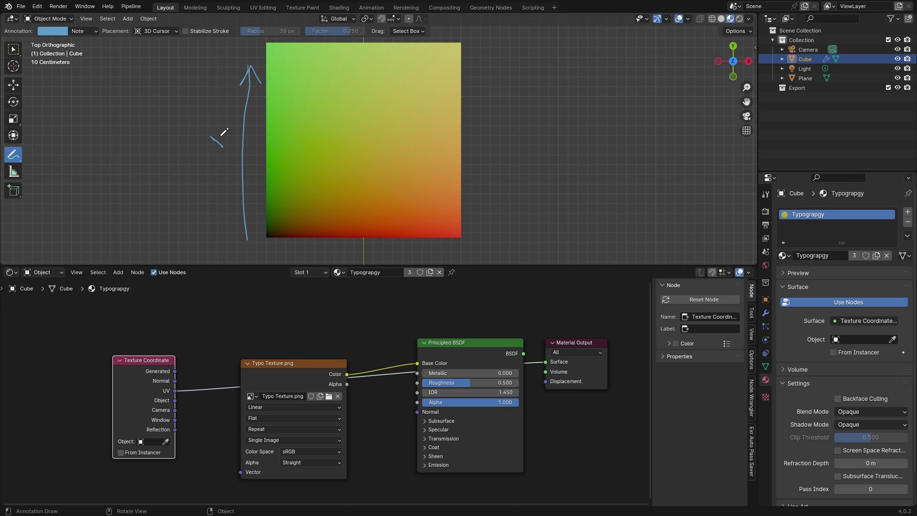
drag(223, 135, 210, 149)
drag(256, 248, 436, 253)
scroll(415, 231, down, 1)
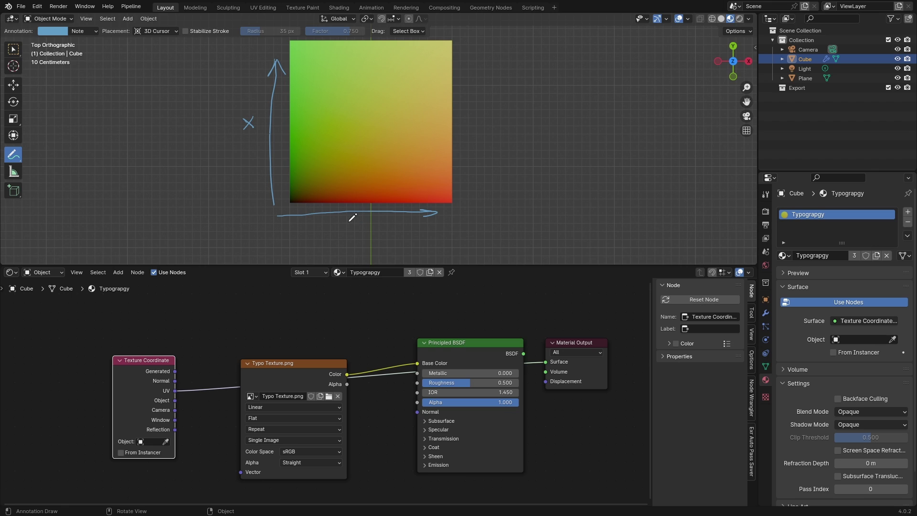
mouse_move(333, 221)
mouse_down()
mouse_move(342, 228)
mouse_move(333, 237)
mouse_up()
mouse_move(311, 229)
mouse_down()
mouse_move(312, 220)
mouse_move(316, 234)
mouse_up()
mouse_move(438, 234)
ctrl+mouse_down()
mouse_move(303, 211)
mouse_move(314, 157)
mouse_move(238, 157)
mouse_move(279, 68)
mouse_move(238, 142)
ctrl+mouse_up()
click(19, 87)
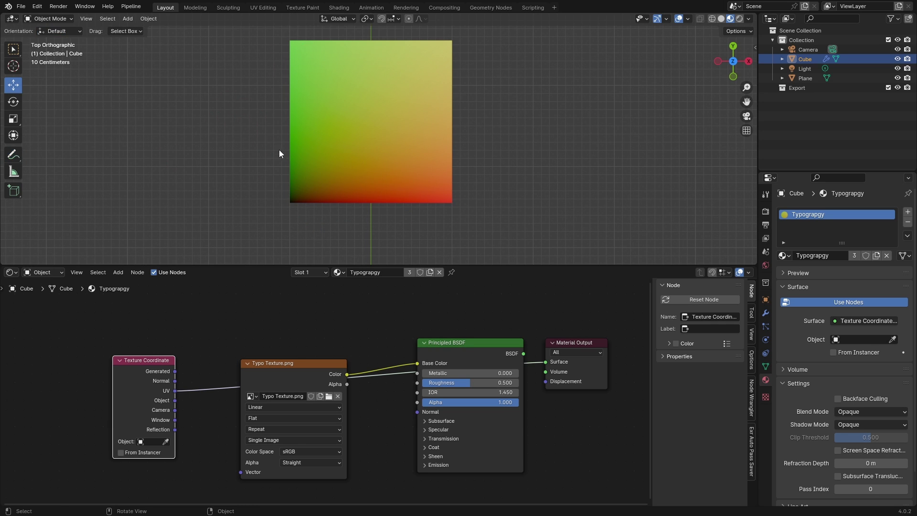
Delete the plane and select the spiral again.
middle_drag(331, 157, 440, 165)
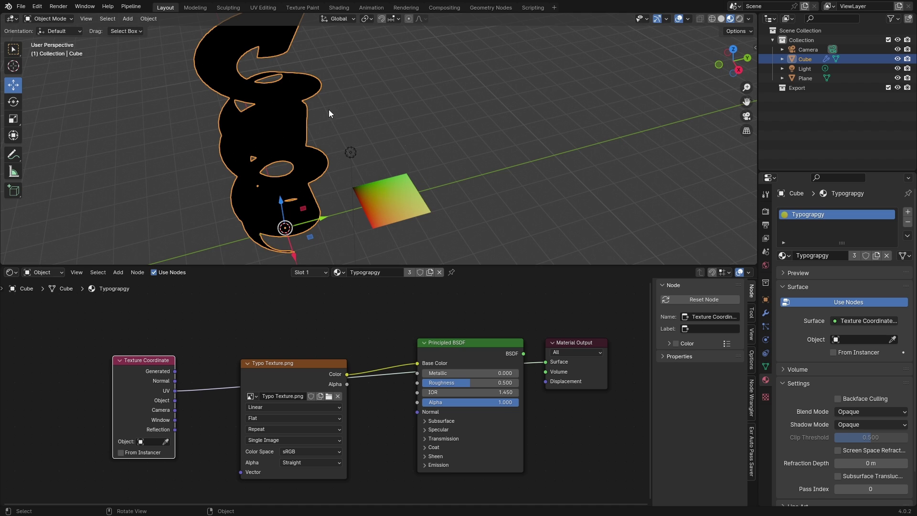
click(401, 221)
key(Delete)
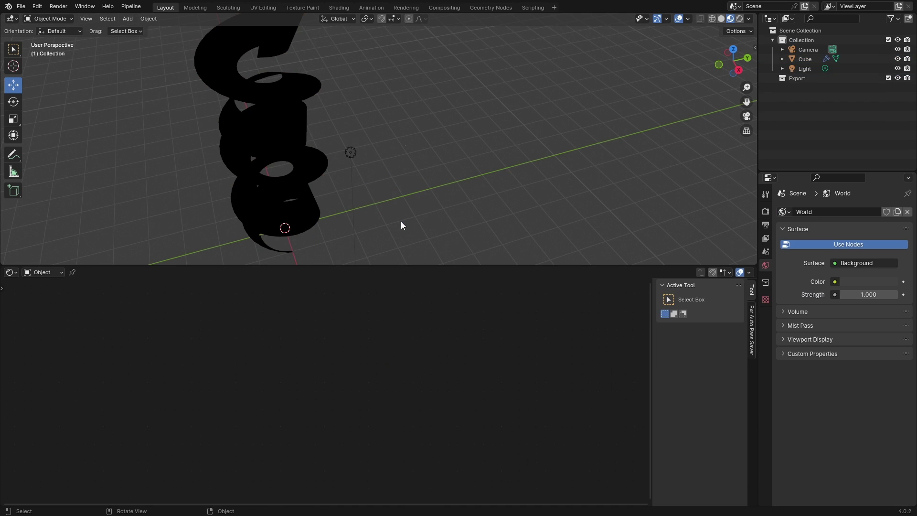
click(298, 143)
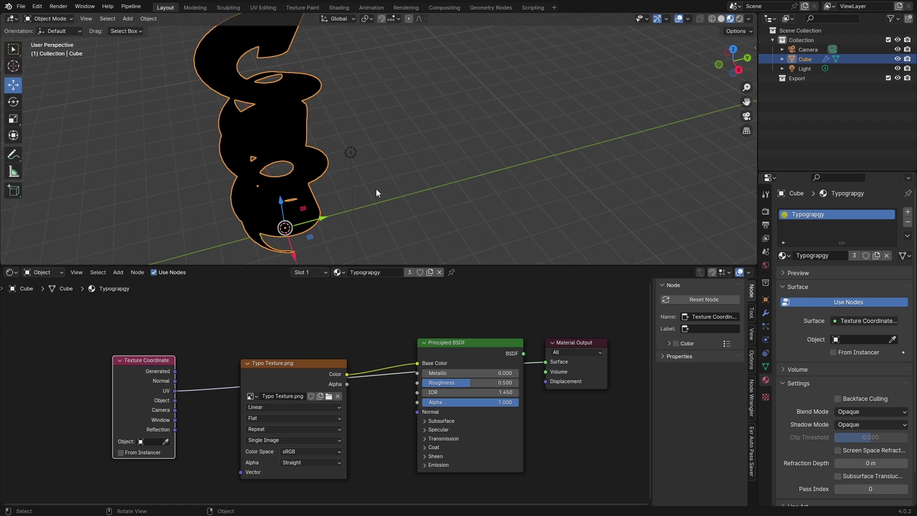
middle_drag(377, 193, 433, 212)
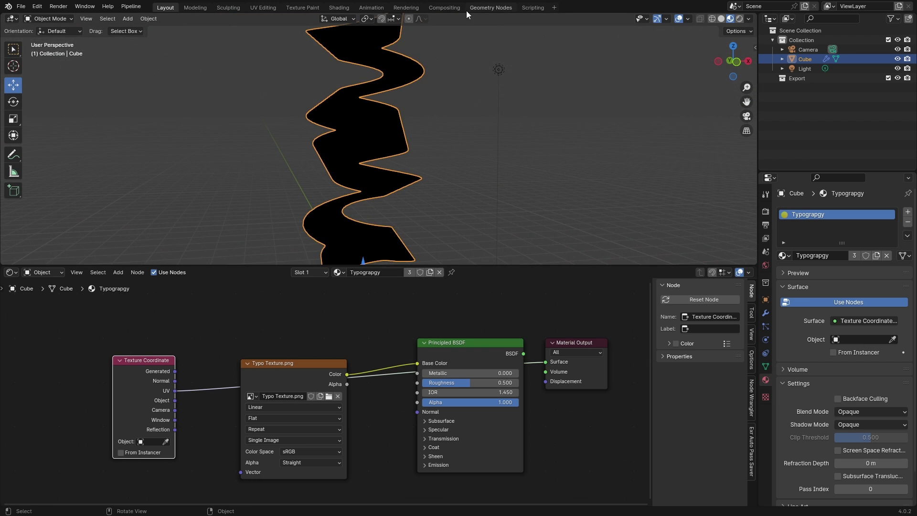
Insert a Store Named Attribute node between the Spiral and Set Curve Normal nodes in the spiral's geometry node tree.
click(483, 6)
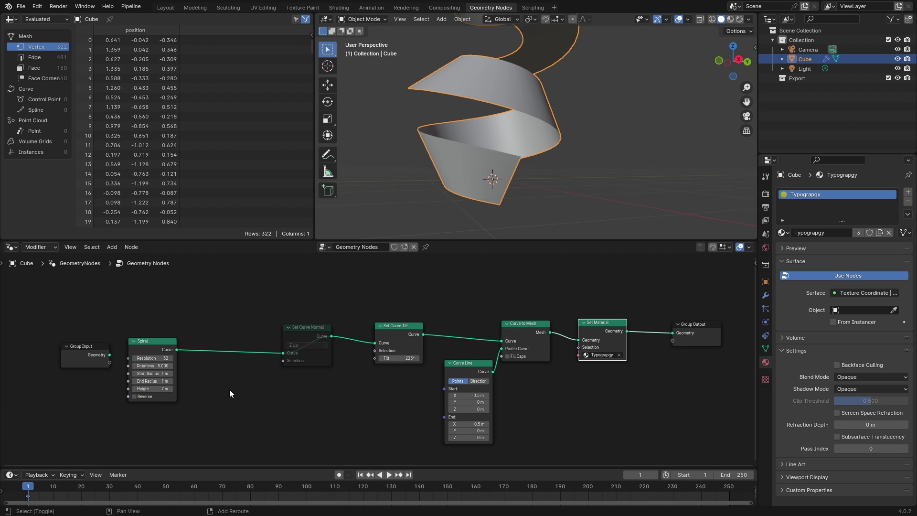
key(shift+a)
mouse_move(200, 326)
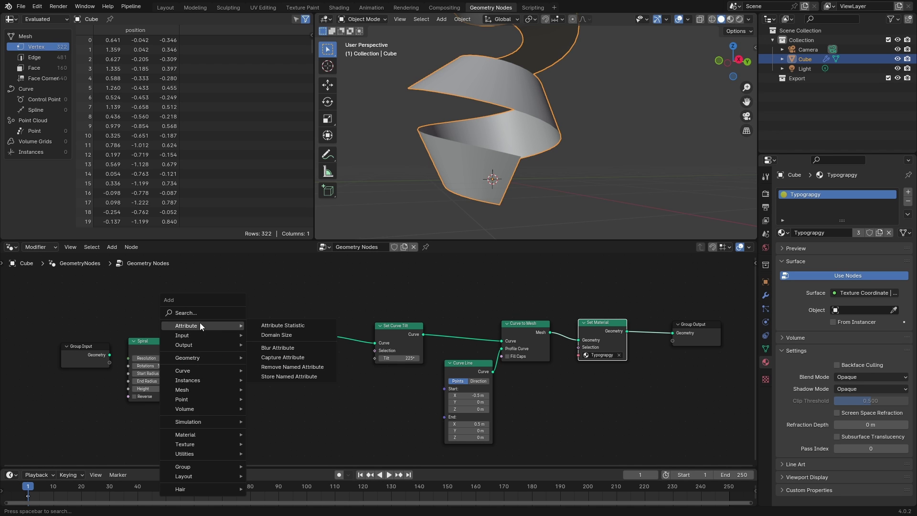
click(302, 377)
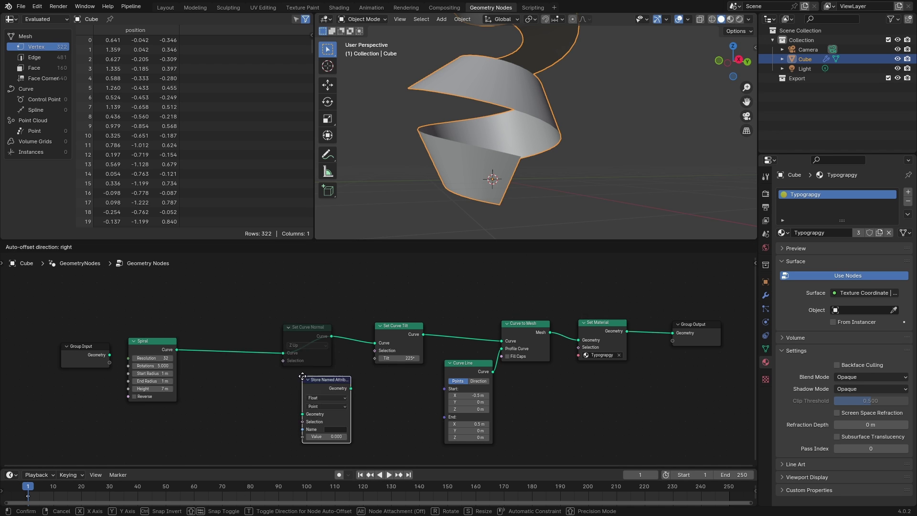
click(206, 326)
scroll(260, 389, up, 2)
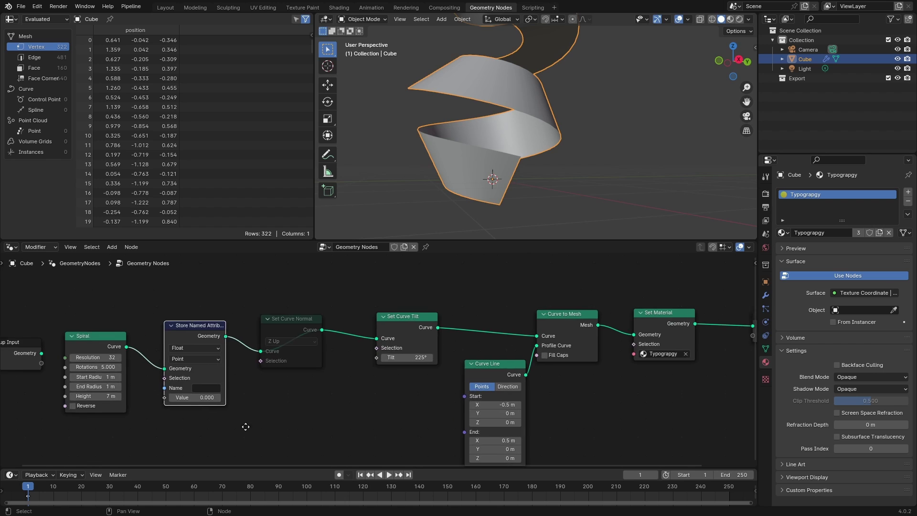
Add a Spline Parameter node beneath the Spiral node.
middle_drag(245, 427, 386, 413)
key(shift+a)
mouse_move(386, 413)
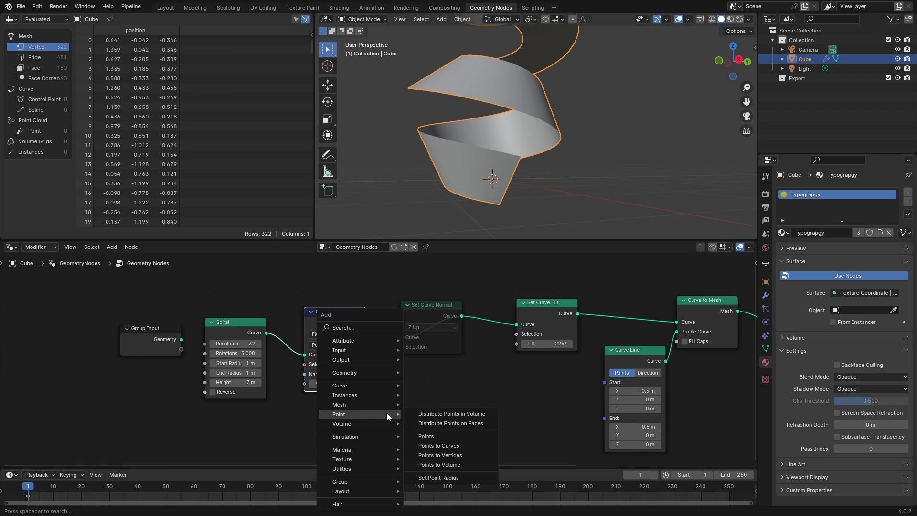
click(363, 329)
text(splimn)
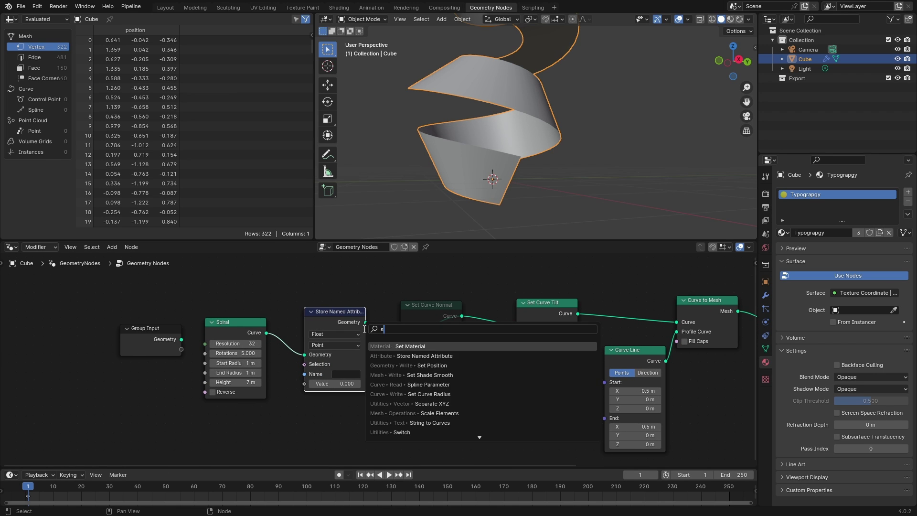
key(BackSpace)
key(BackSpace)
text(ne)
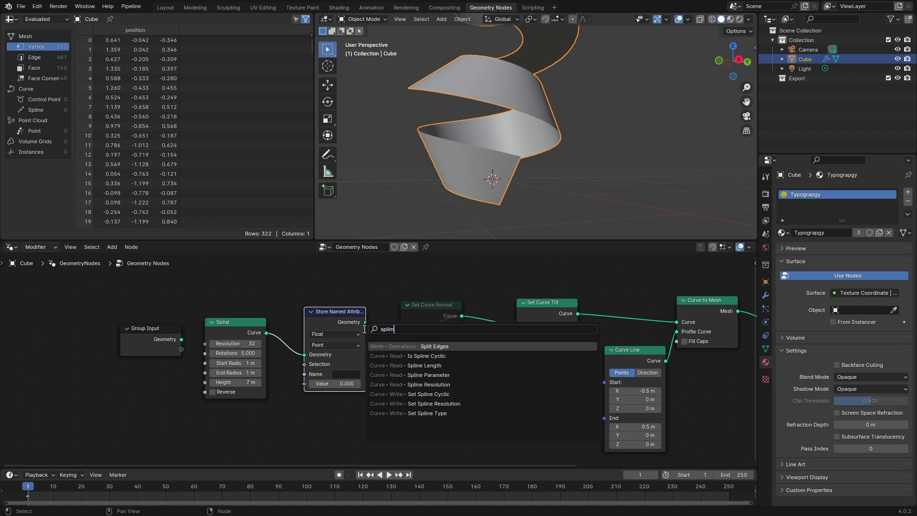
key(Return)
click(247, 416)
scroll(247, 416, down, 1)
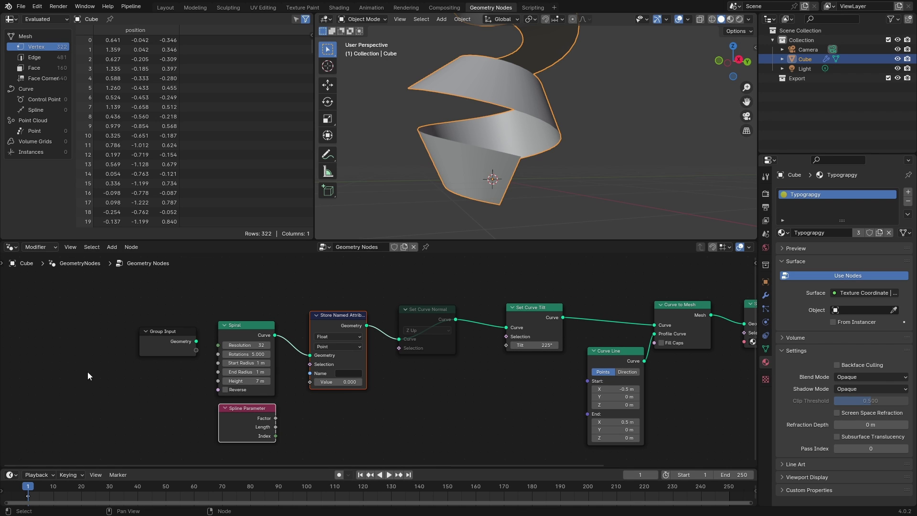
Connect the Spline Parameter's Factor to the Store Named Attribute's Value and name the attribute U.
drag(276, 418, 310, 382)
click(344, 375)
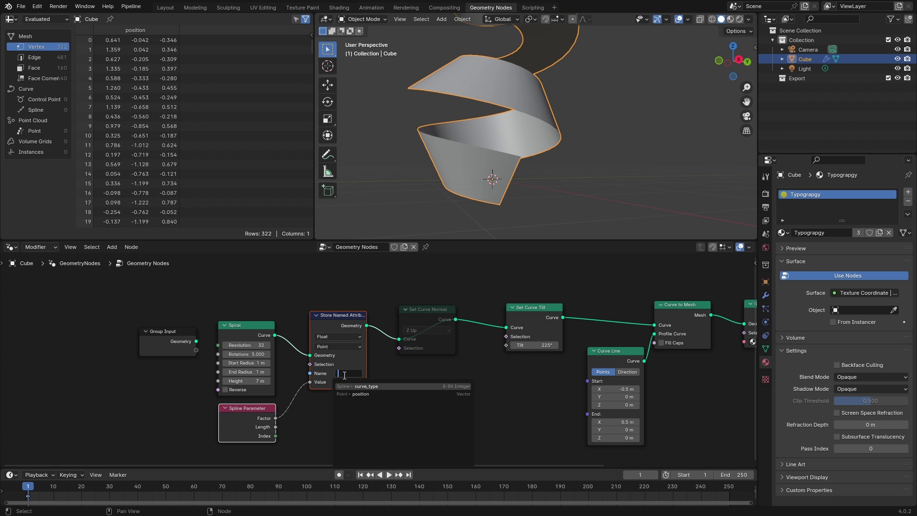
text(U)
key(Return)
scroll(335, 397, down, 3)
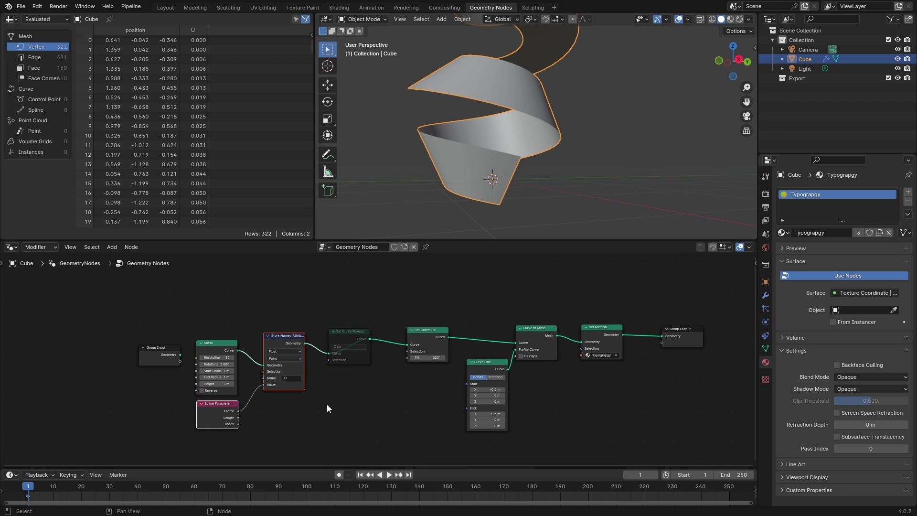
Tidy the node layout by nudging the Spiral group and placing the Curve Line node beneath Set Curve Tilt.
drag(295, 337, 297, 342)
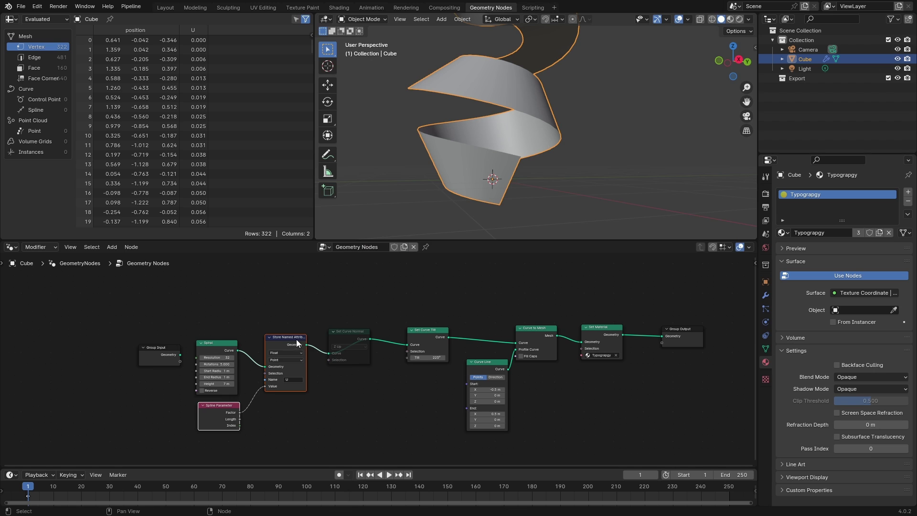
scroll(297, 343, up, 1)
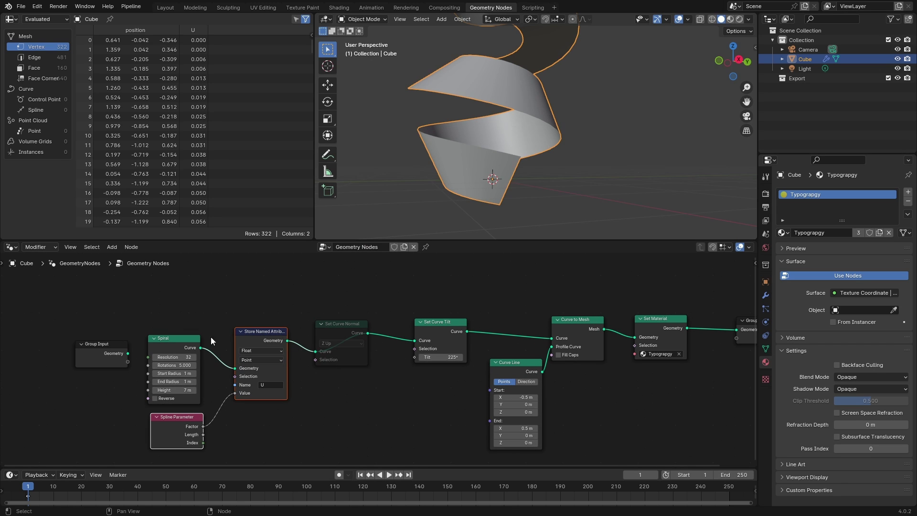
drag(173, 341, 175, 337)
drag(514, 369, 434, 383)
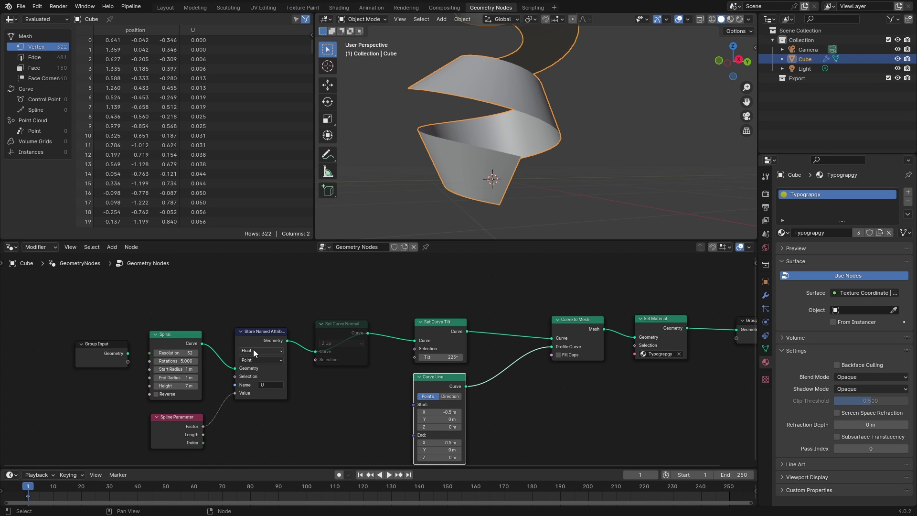
Duplicate the Store Named Attribute node and insert the copy between Curve Line and Curve to Mesh's Profile Curve.
click(259, 336)
key(shift+d)
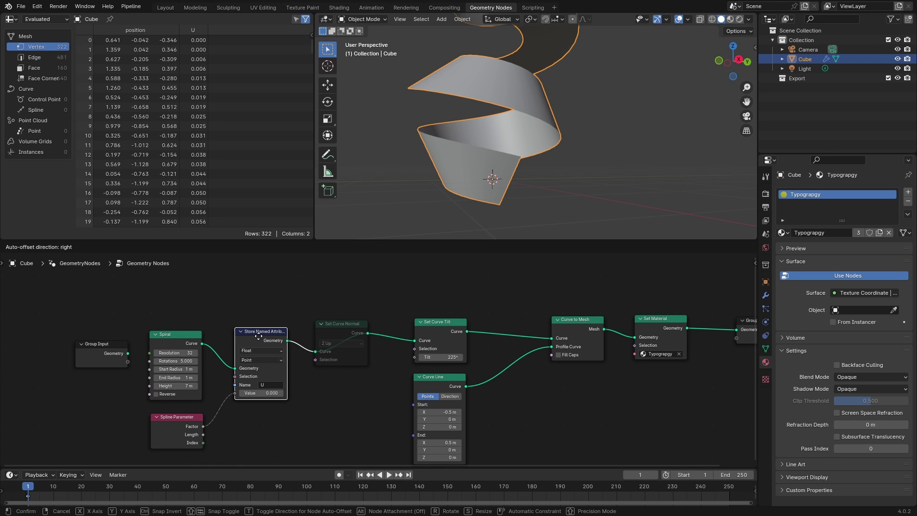
click(520, 364)
middle_drag(522, 365, 484, 312)
drag(492, 316, 499, 371)
click(499, 371)
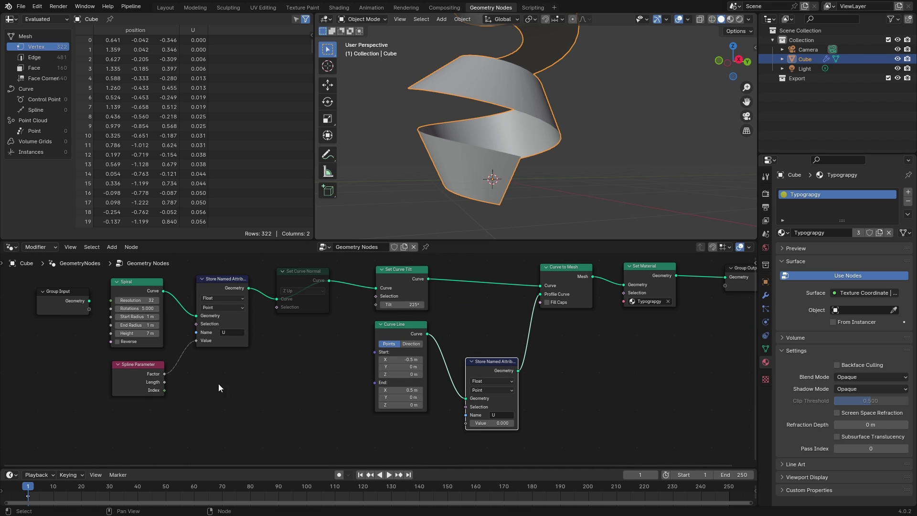
Duplicate the Spline Parameter node below Curve Line and connect its Factor to the second Store Named Attribute's Value.
click(143, 372)
key(shift+d)
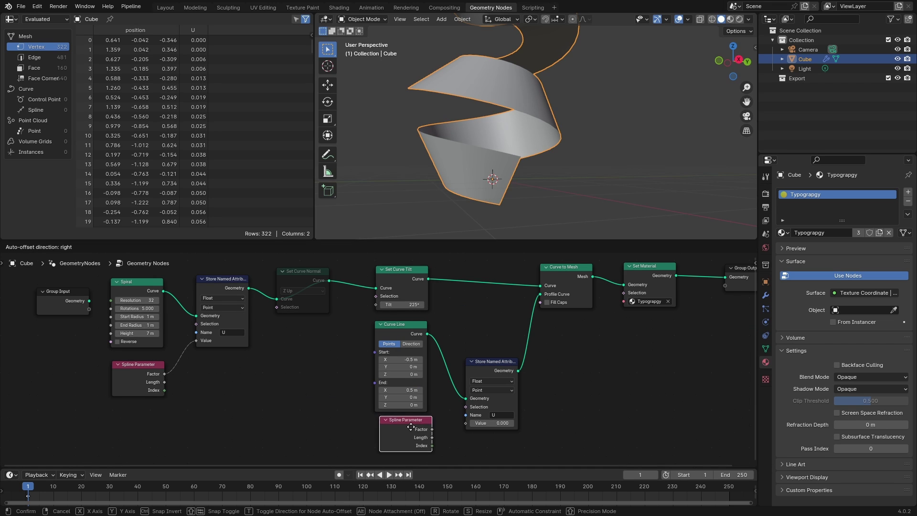
click(408, 430)
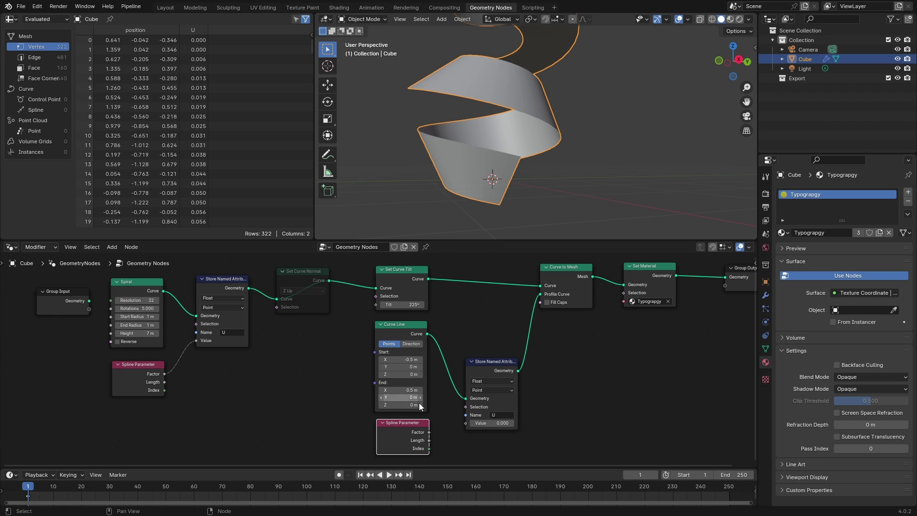
drag(429, 432, 466, 424)
Name the profile curve's stored attribute V.
click(503, 415)
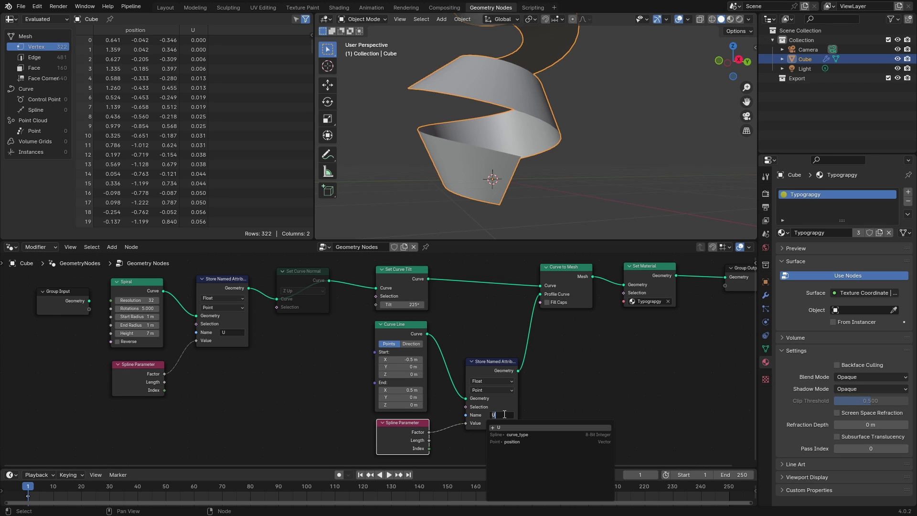
text(V)
key(Return)
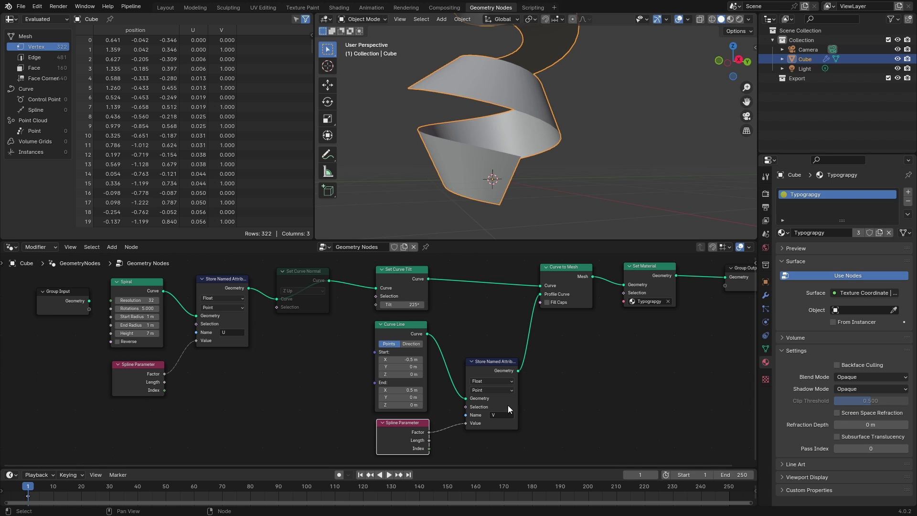
Switch to the Layout workspace and delete the Texture Coordinate node from the Typograpgy material.
click(165, 8)
scroll(321, 393, down, 4)
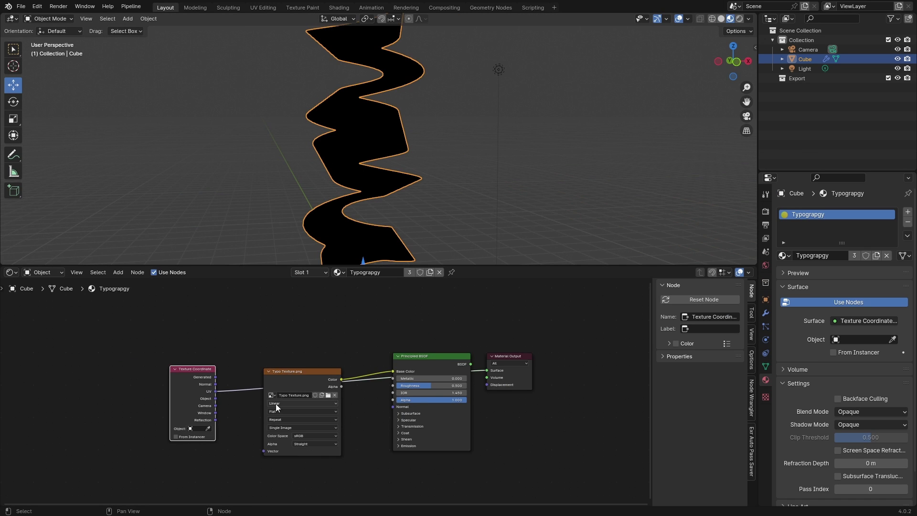
key(x)
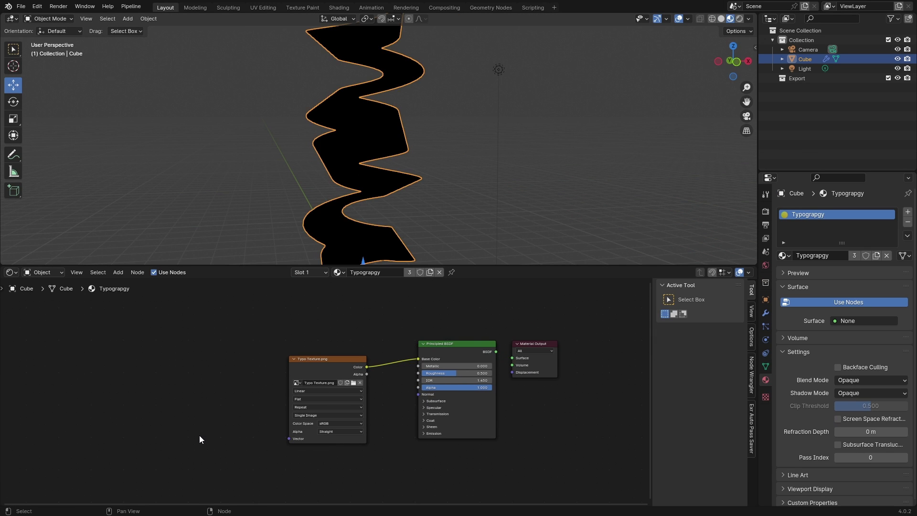
Add an Attribute node in front of the Typo Texture.png image node.
scroll(243, 417, up, 2)
key(shift+a)
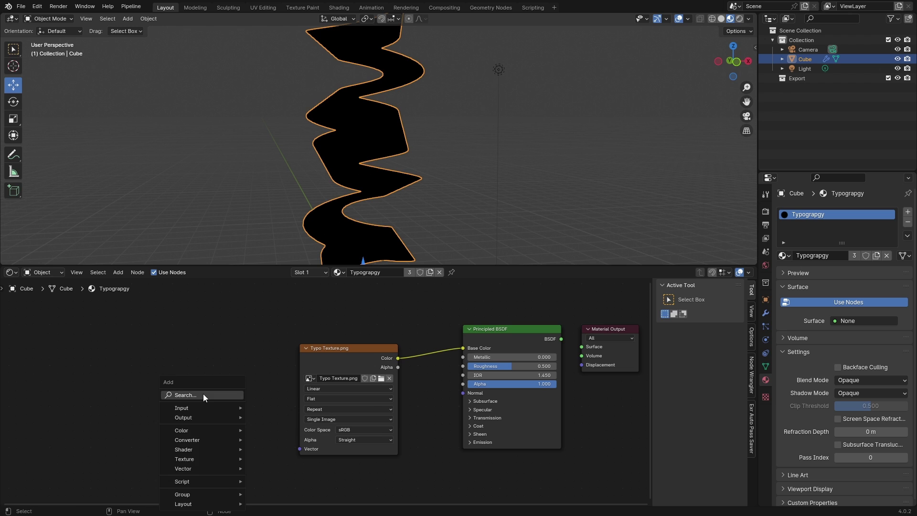
click(204, 395)
text(attr)
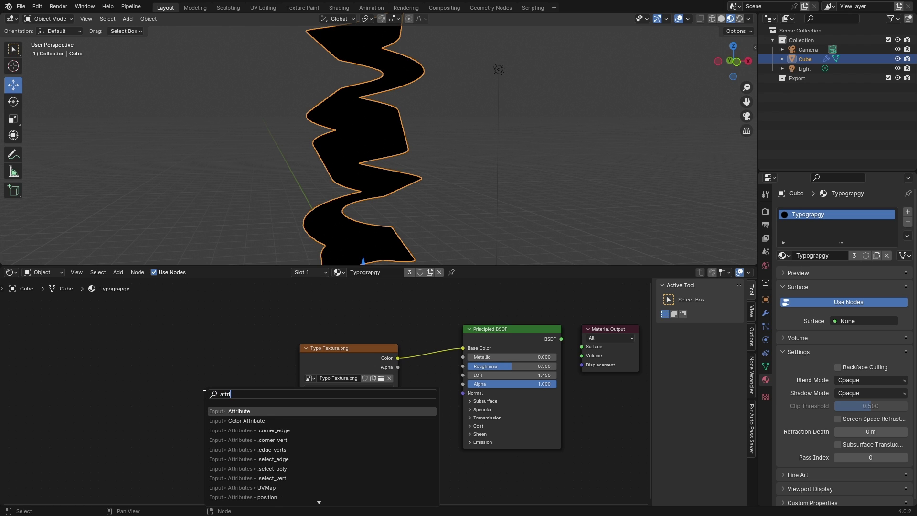
click(236, 411)
click(217, 427)
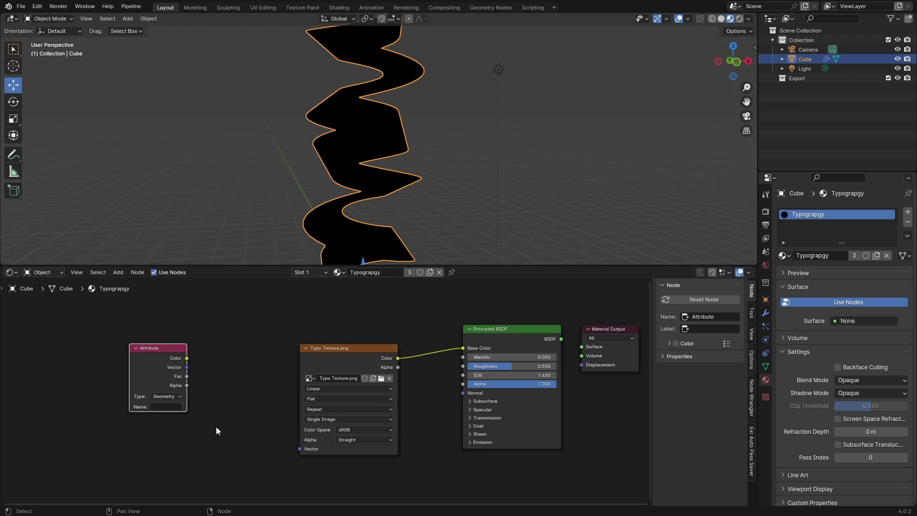
Duplicate the Attribute node below the original, naming the upper one's attribute U and the lower one's V.
key(shift+d)
click(172, 488)
drag(177, 423, 177, 421)
text(U)
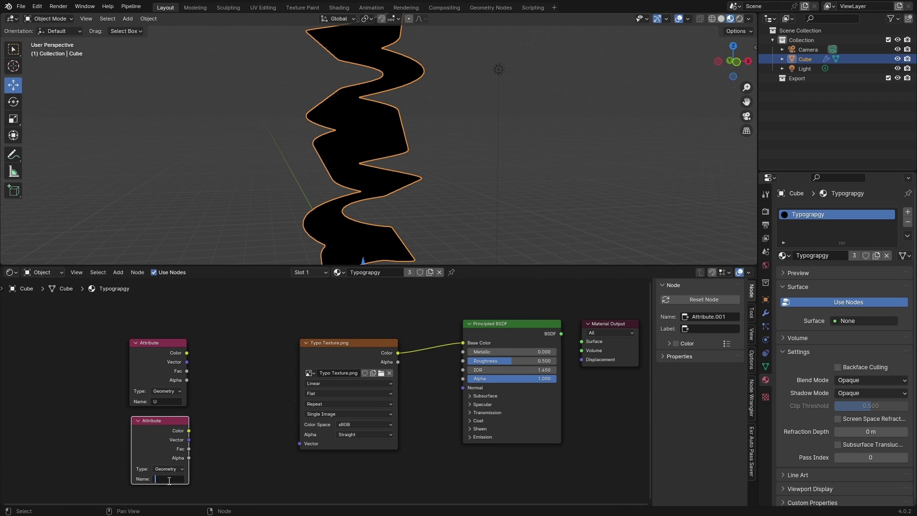
text(V)
key(Return)
Add a Combine XYZ node and connect the U attribute's Fac to X and the V attribute's Fac to Y.
key(shift+a)
text(combin)
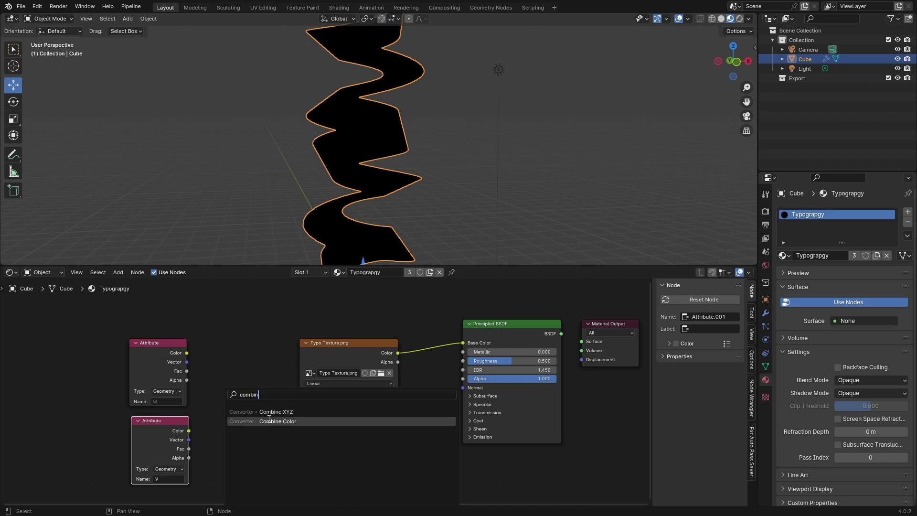
key(Return)
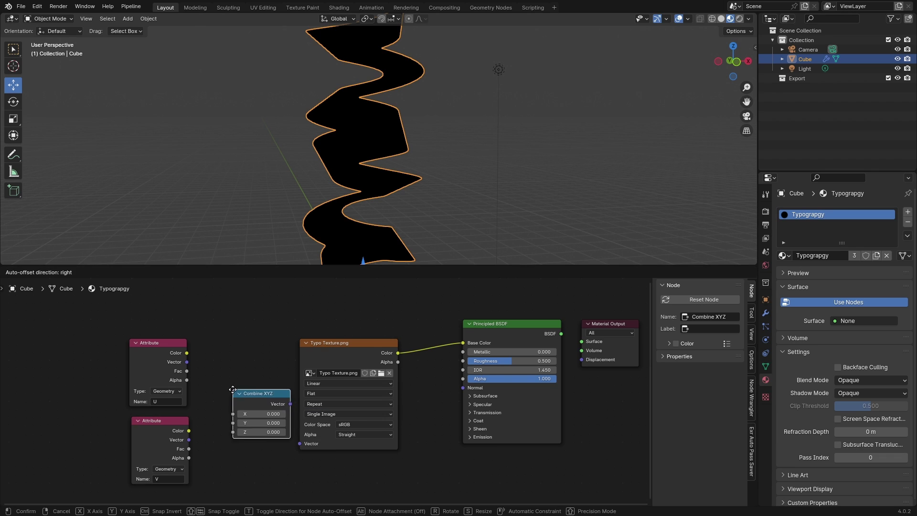
click(222, 380)
drag(187, 371, 222, 401)
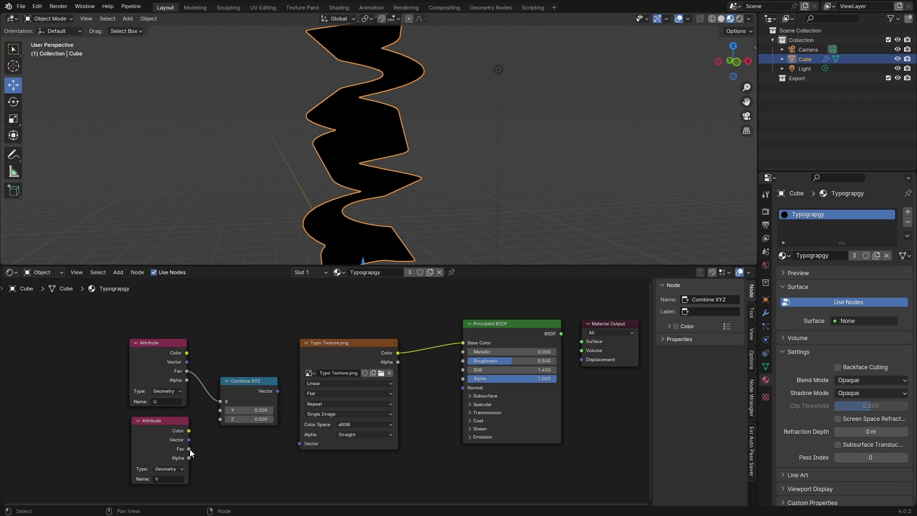
drag(189, 449, 222, 410)
Preview the Combine XYZ vector on the spiral by connecting it to the Material Output's Surface.
drag(277, 392, 582, 341)
middle_drag(392, 158, 416, 162)
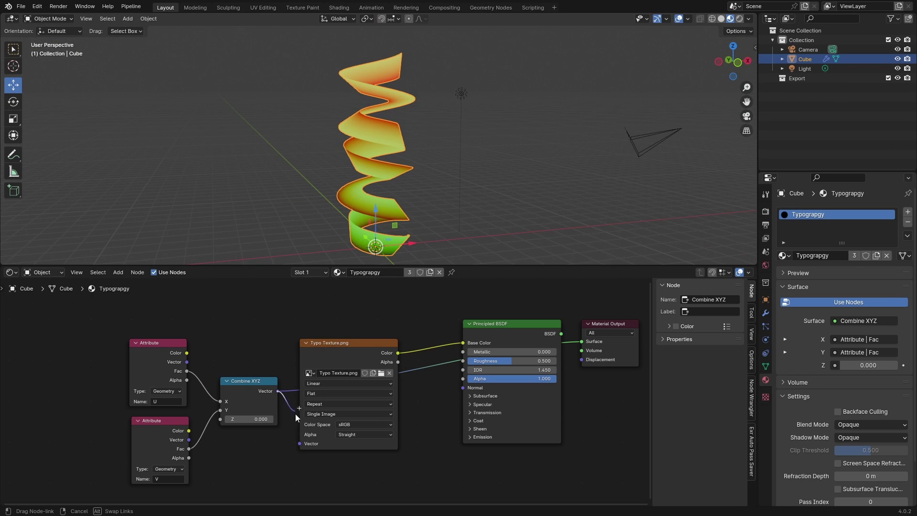
Connect Combine XYZ to the image texture's Vector and the Principled BSDF to the Material Output's Surface.
drag(278, 391, 297, 445)
drag(302, 446, 302, 446)
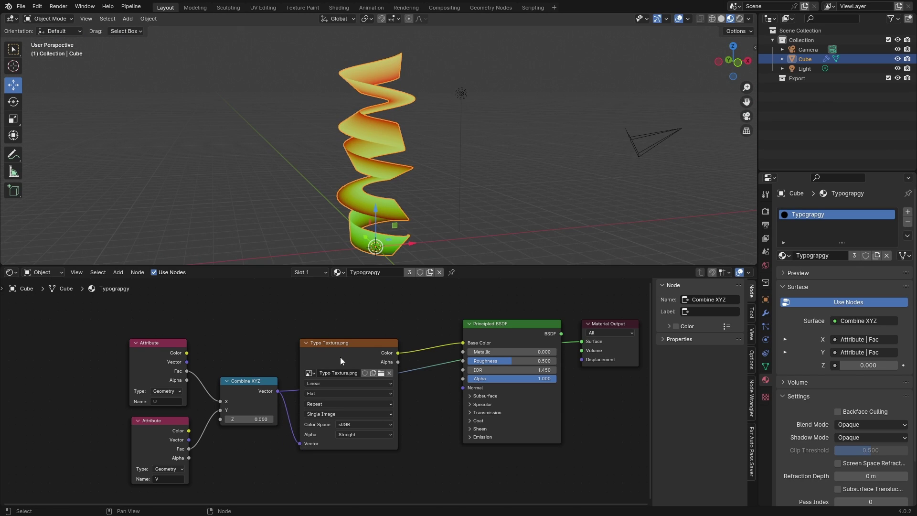
drag(340, 357, 345, 344)
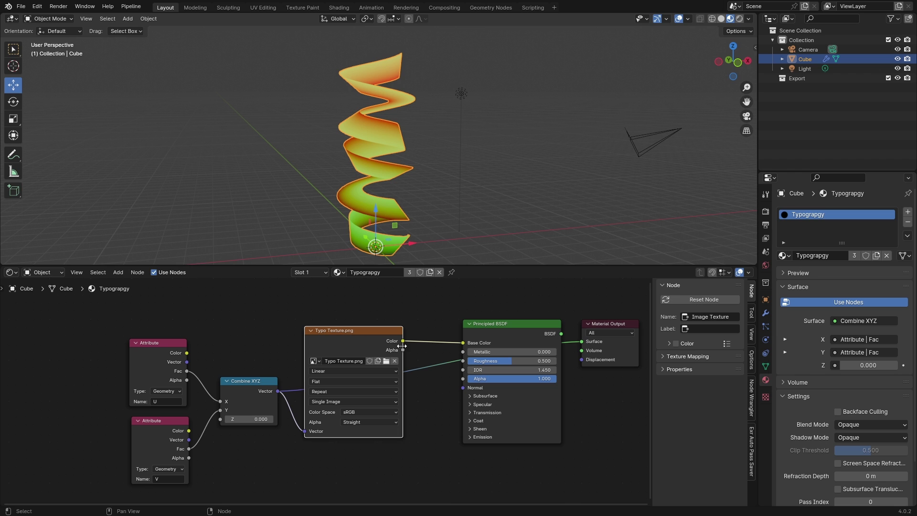
drag(562, 334, 581, 341)
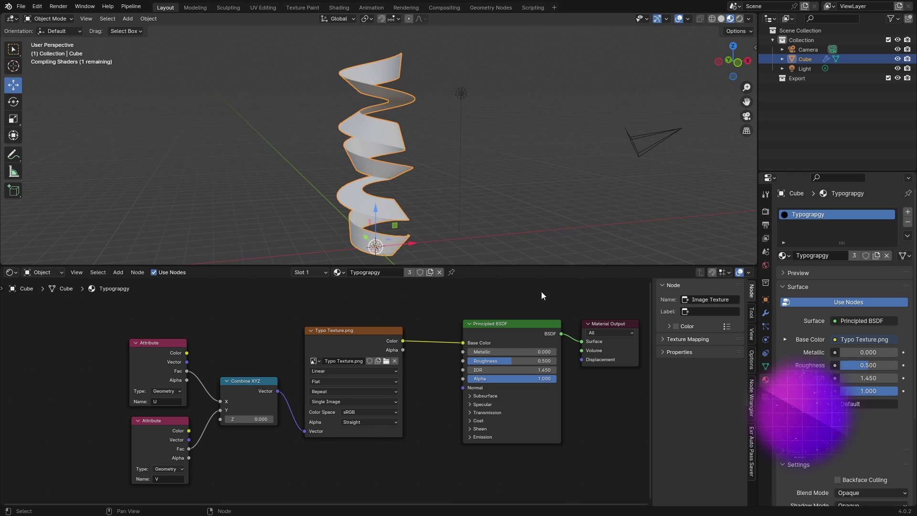
Move the Attribute and Combine XYZ nodes away from the image texture and insert a Mapping node between them.
middle_drag(409, 151, 409, 205)
scroll(457, 178, up, 3)
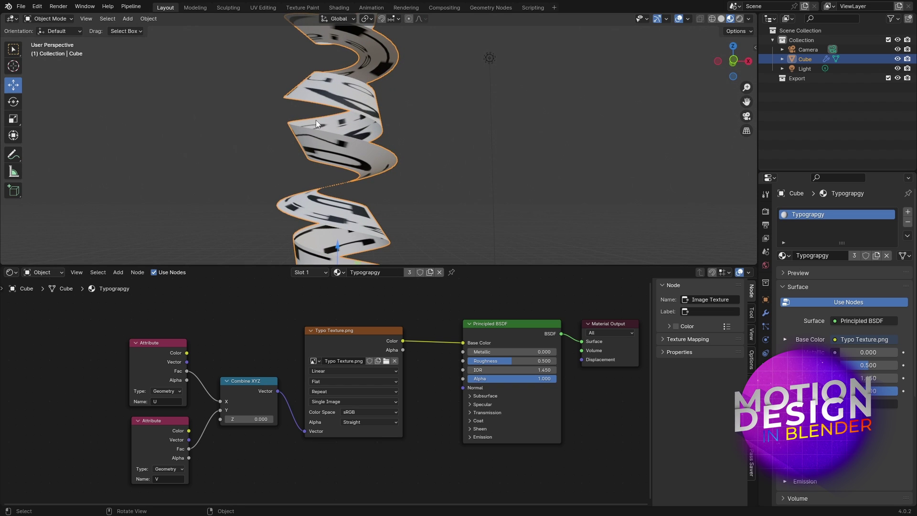
middle_drag(377, 50, 405, 128)
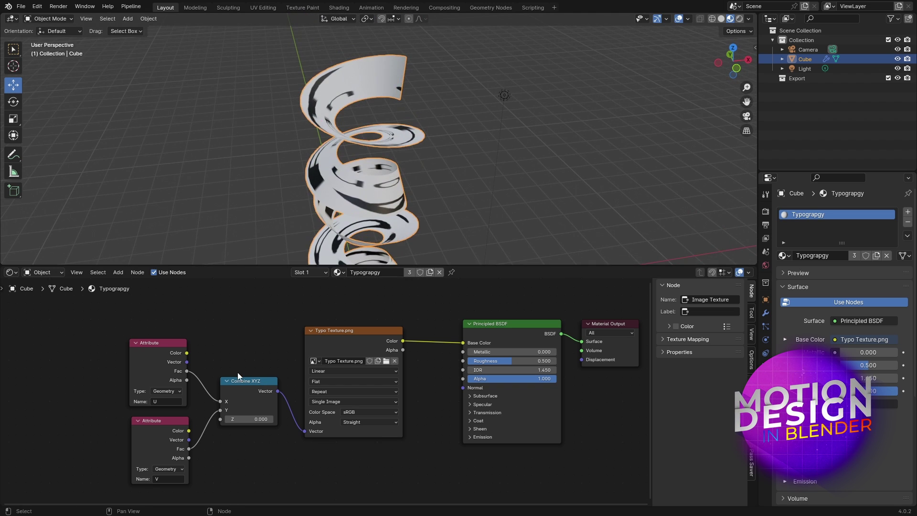
drag(237, 372, 167, 432)
drag(258, 393, 165, 391)
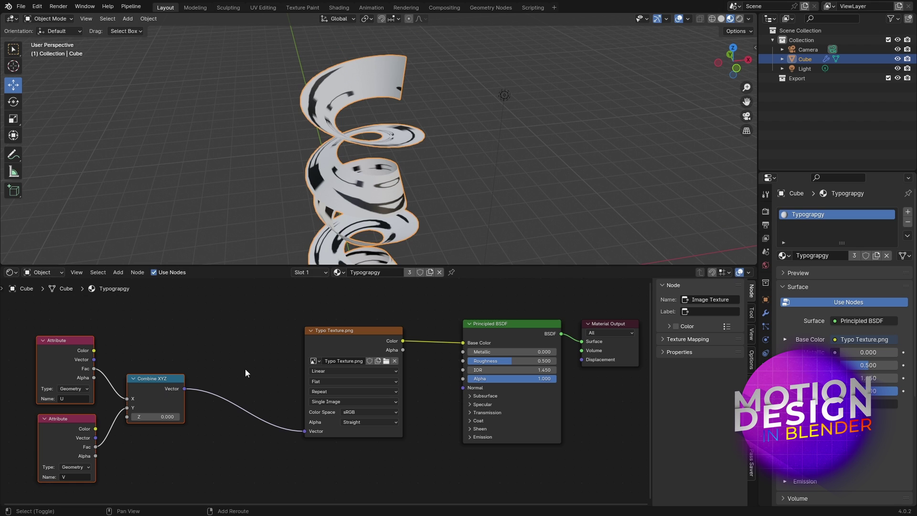
key(shift+a)
text(mapp)
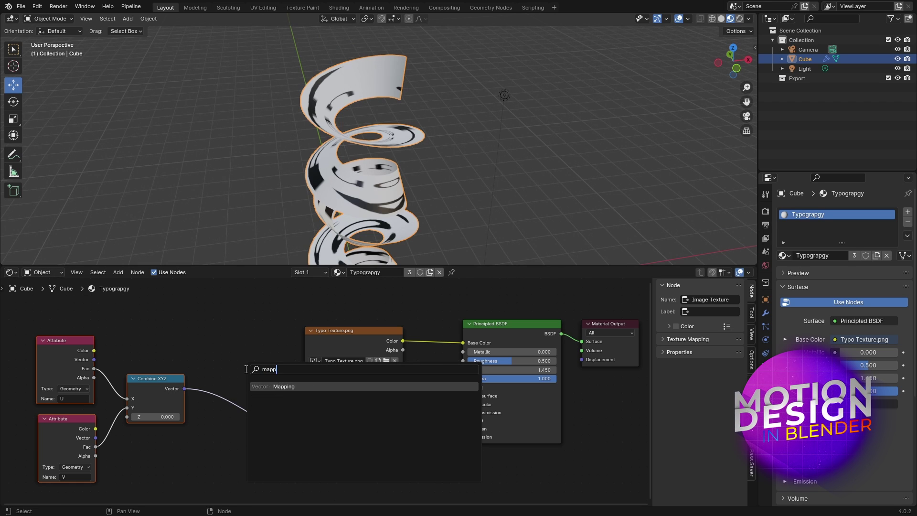
key(Return)
click(272, 468)
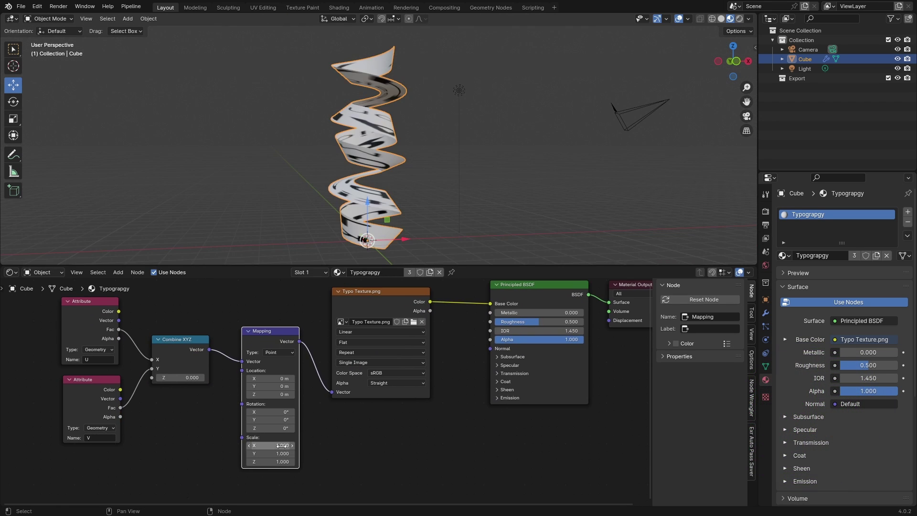
Try X scale values of 5 and 8 in the Mapping node and inspect the text on the spiral.
drag(282, 446, 268, 445)
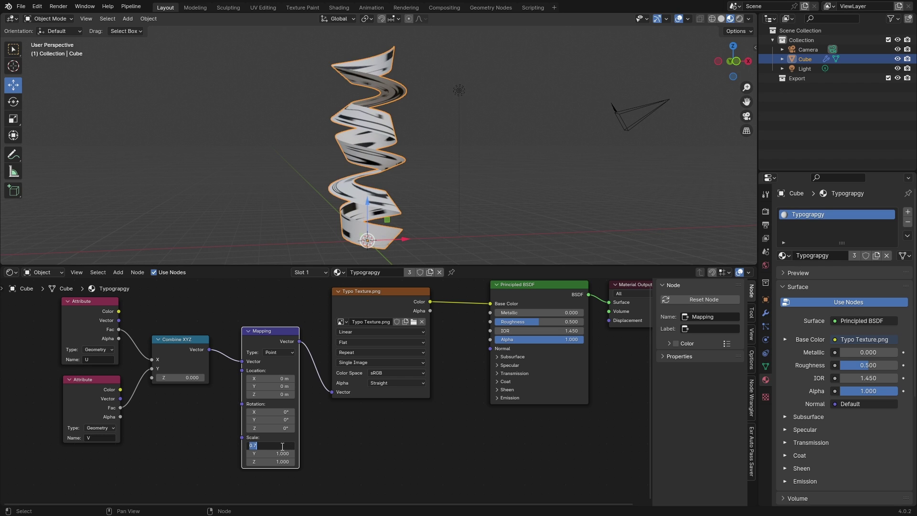
text(0.1)
key(Return)
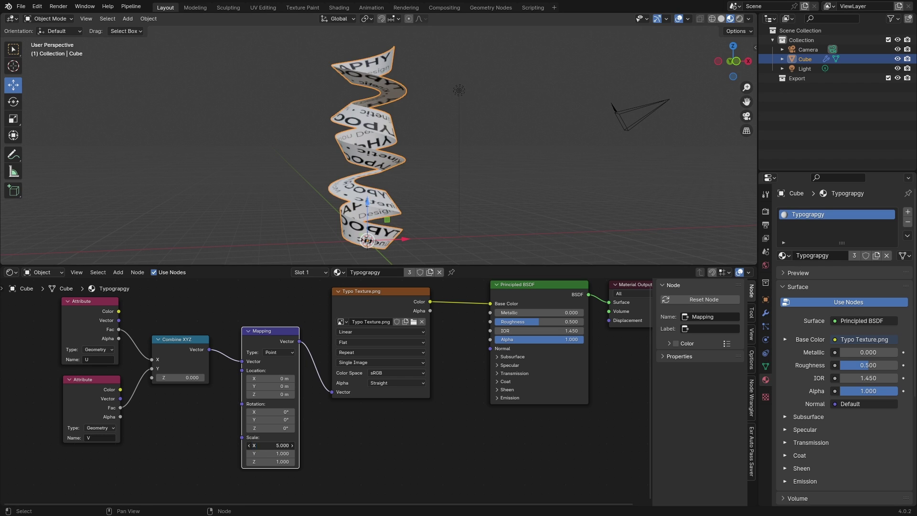
key(Return)
scroll(413, 194, up, 3)
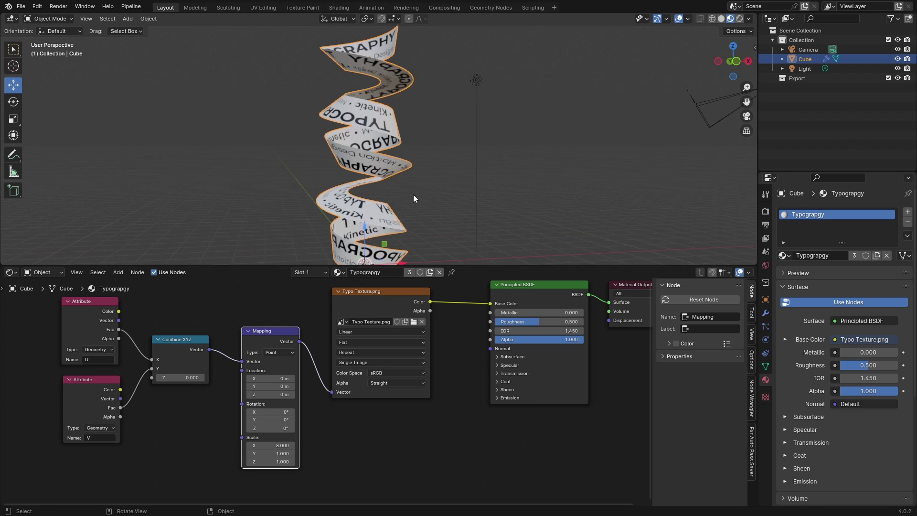
middle_drag(410, 192, 427, 187)
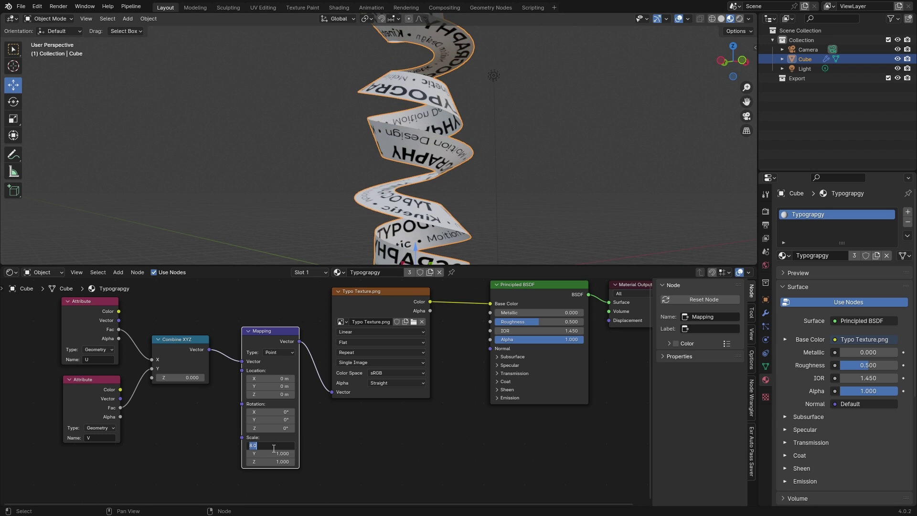
Set the Mapping node's X scale to 12 and check the text proportions on the ribbon.
text(10)
key(Return)
middle_drag(446, 195, 398, 220)
mouse_move(423, 195)
middle_down()
mouse_move(432, 191)
mouse_move(417, 183)
middle_up()
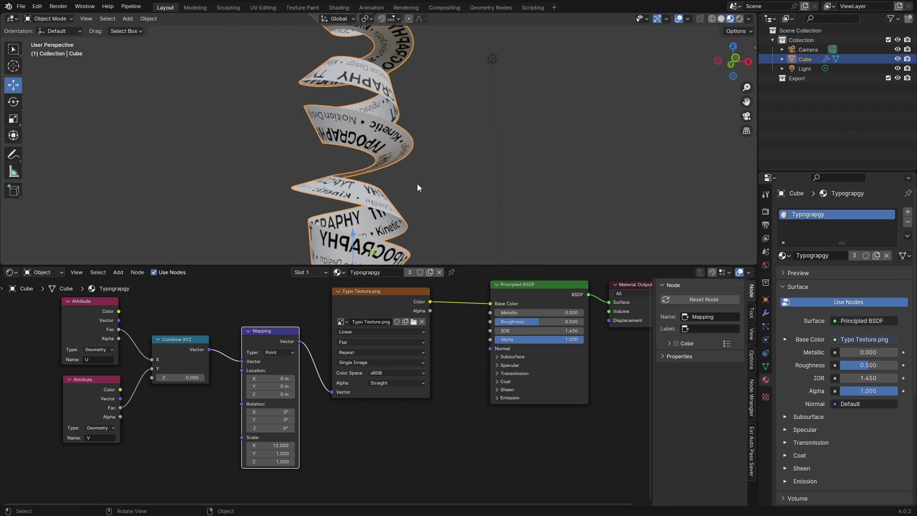
scroll(396, 154, up, 3)
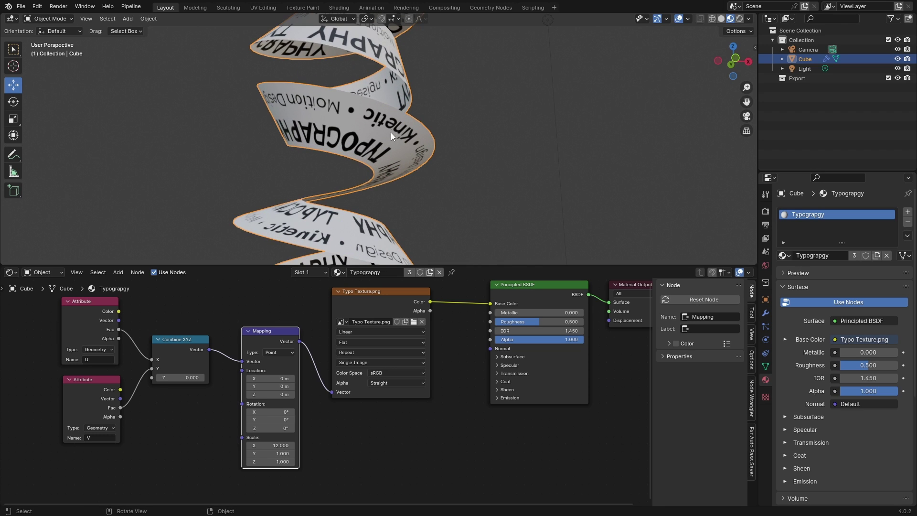
Flip the texture by setting the Mapping node's Y scale to -1 and X scale to -12.
click(271, 457)
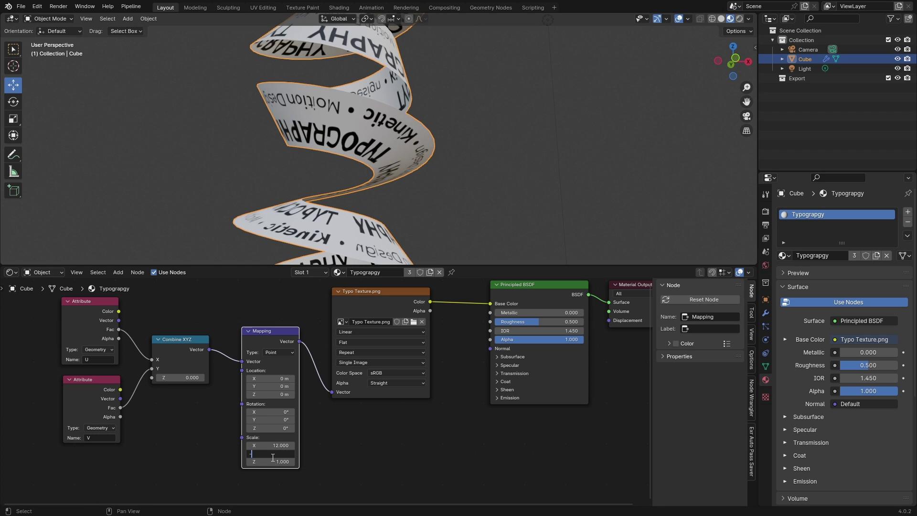
text(-1)
key(Return)
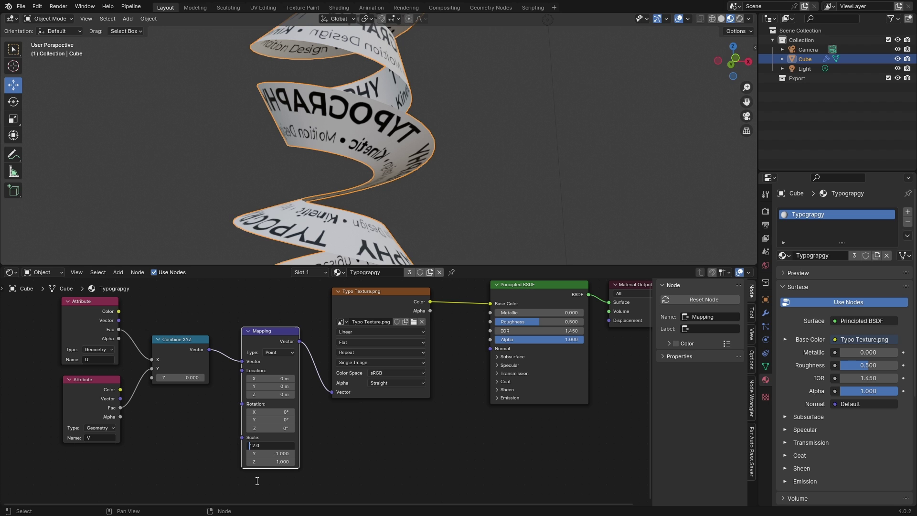
text(-)
key(Return)
Slide the text along the ribbon by setting the Mapping node's X location to 0.6 m.
middle_drag(545, 234, 444, 205)
scroll(486, 185, up, 5)
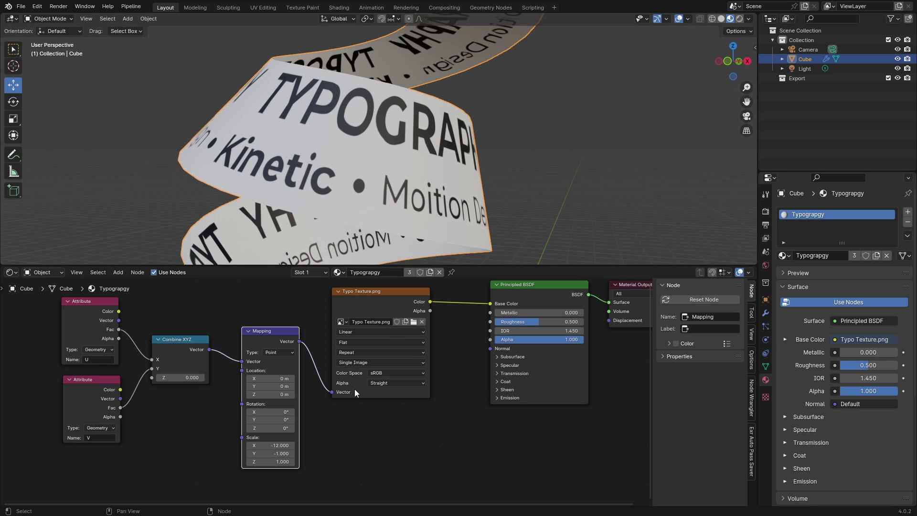
drag(270, 379, 311, 378)
Add a Math node fed by the V attribute's Fac and set its operation to Greater Than.
scroll(370, 441, down, 1)
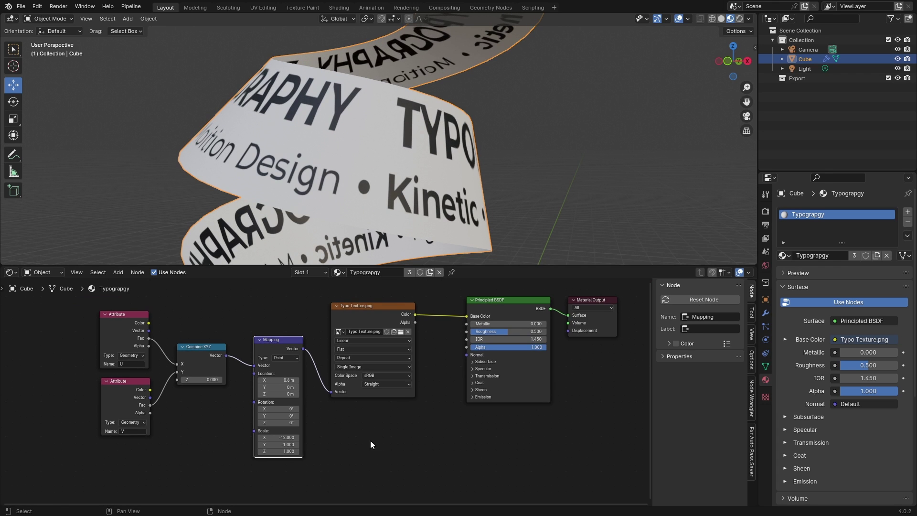
drag(150, 395, 153, 399)
drag(242, 469, 352, 487)
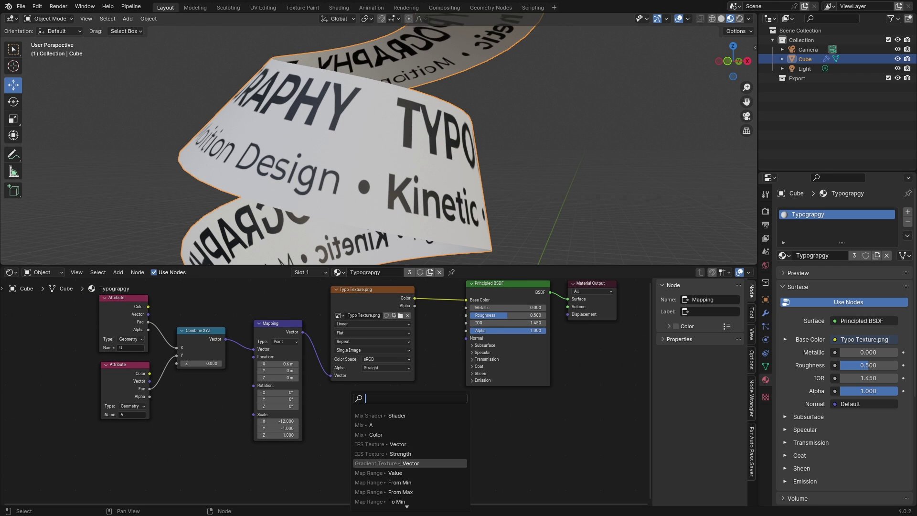
text(math)
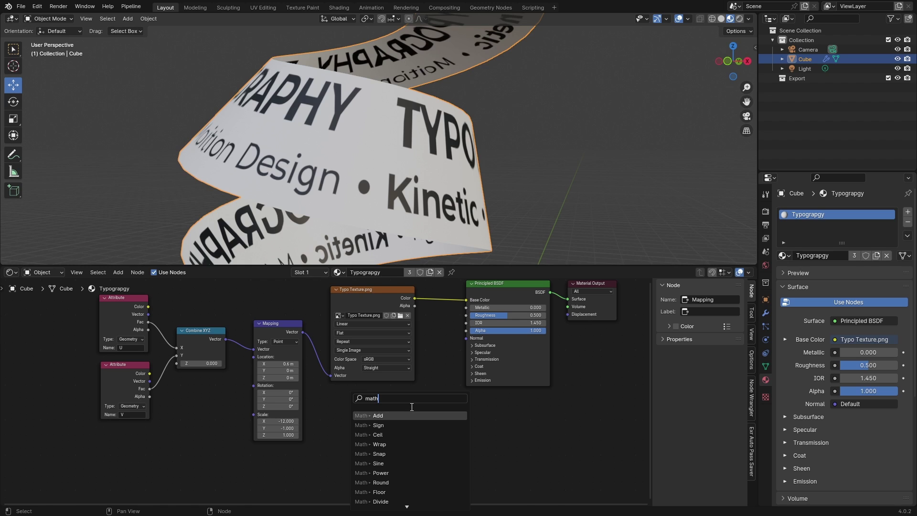
key(Return)
click(371, 439)
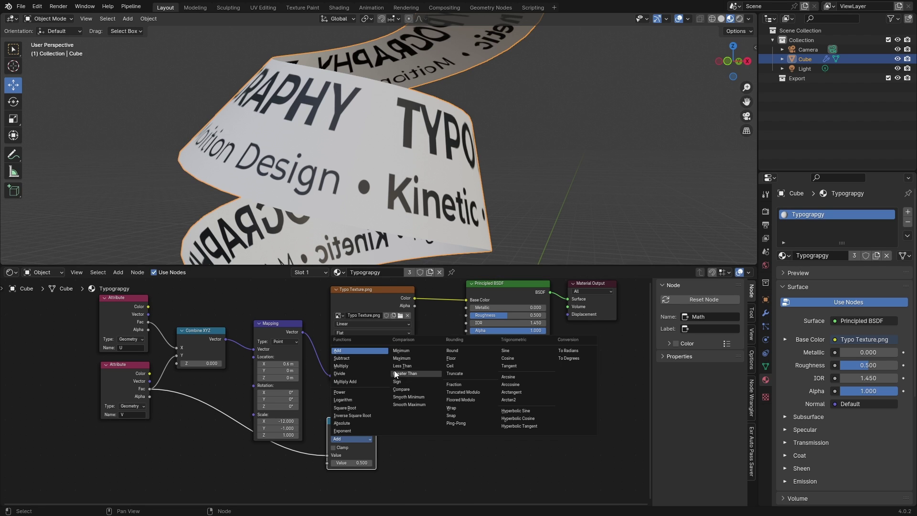
click(417, 374)
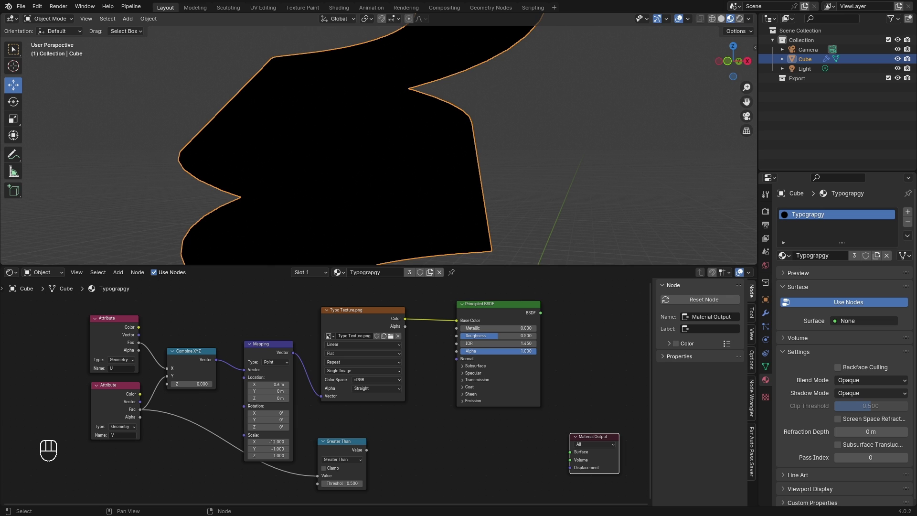
Preview the Greater Than mask on the spiral by connecting its Value to the Material Output's Surface.
ctrl+shift+click(332, 445)
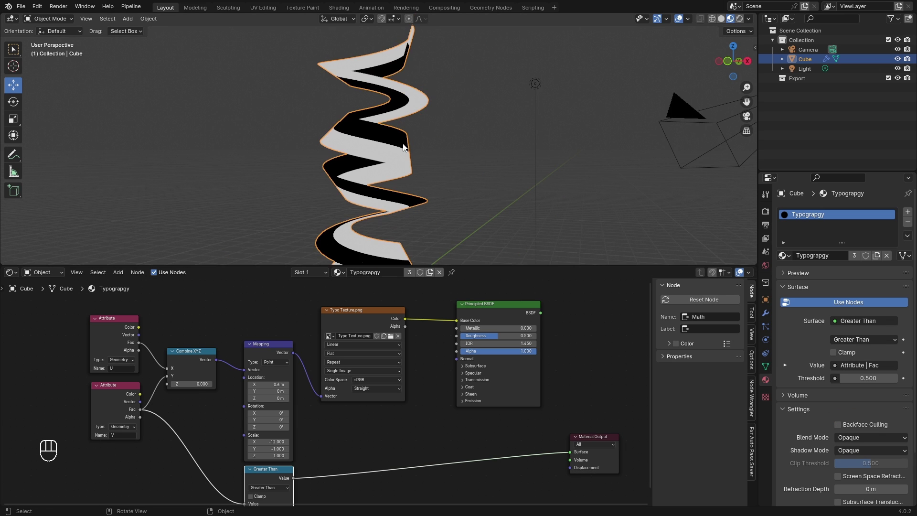
shift+middle_drag(433, 138, 416, 128)
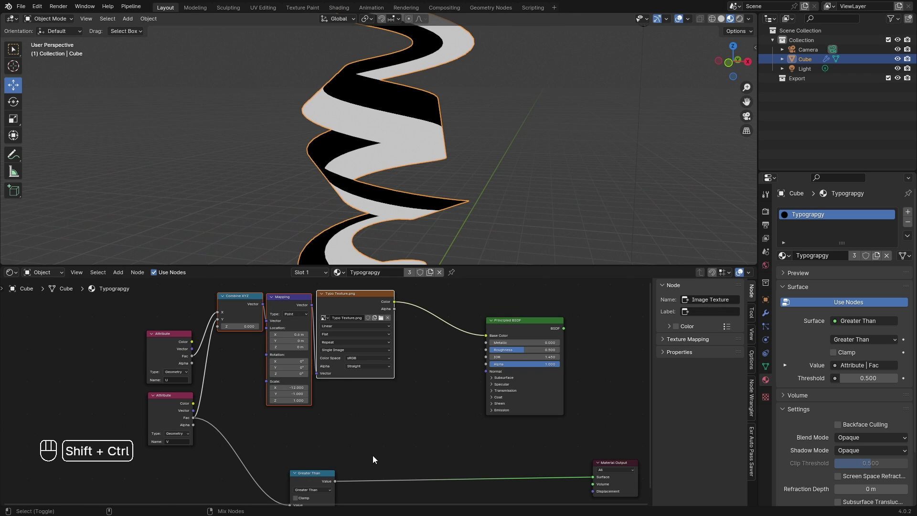
Duplicate the Combine XYZ, Mapping and Image Texture nodes with their input links kept and place the copies below the originals.
key(ctrl+shift+d)
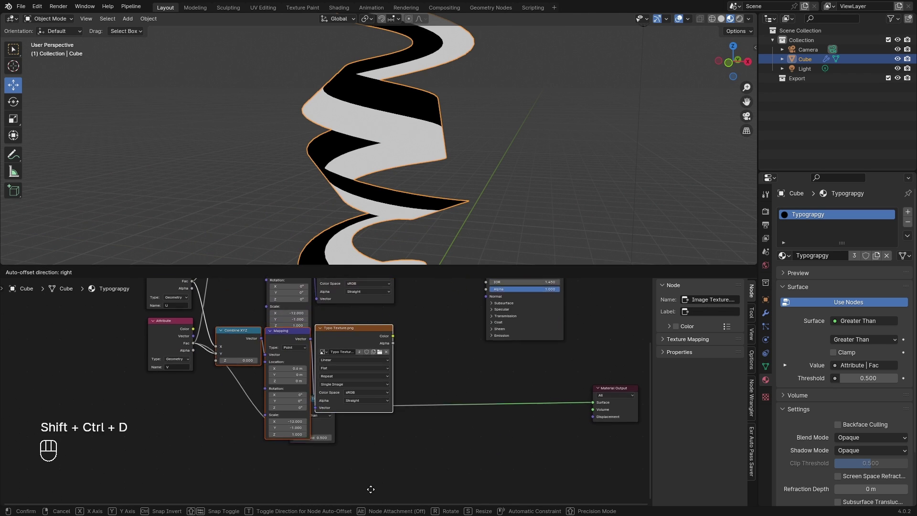
click(371, 478)
click(323, 414)
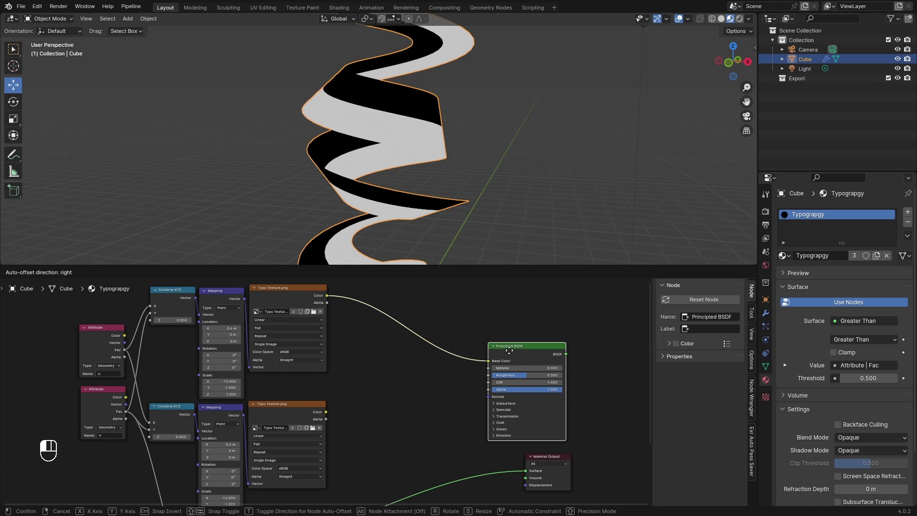
Insert a Mix Color node before the Principled BSDF's Base Color and connect the second texture's Color to its B input.
key(shift+a)
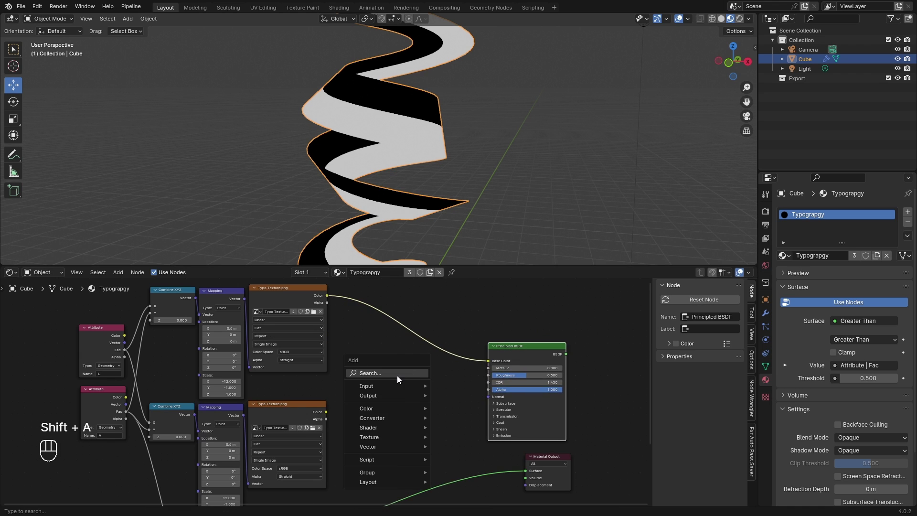
text(mix)
click(389, 392)
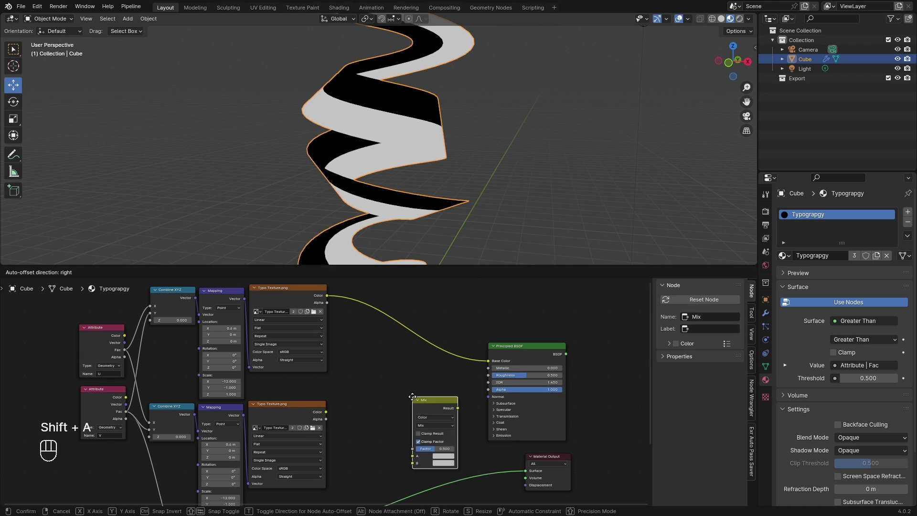
click(401, 353)
drag(325, 413, 407, 399)
middle_drag(420, 370, 440, 381)
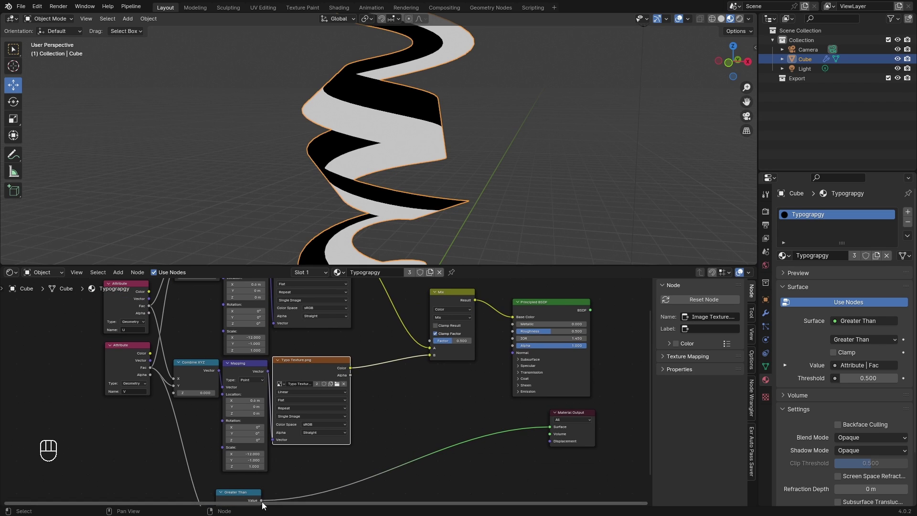
Connect the Greater Than Value to the Mix node's Factor and route the Principled BSDF back to the Material Output's Surface.
drag(262, 501, 433, 342)
ctrl+shift+click(546, 310)
drag(563, 411, 595, 303)
Set the X location of the upper Mapping node to 0 m.
scroll(480, 388, down, 3)
shift+middle_drag(441, 421, 607, 435)
scroll(517, 384, up, 3)
shift+middle_drag(447, 312, 429, 376)
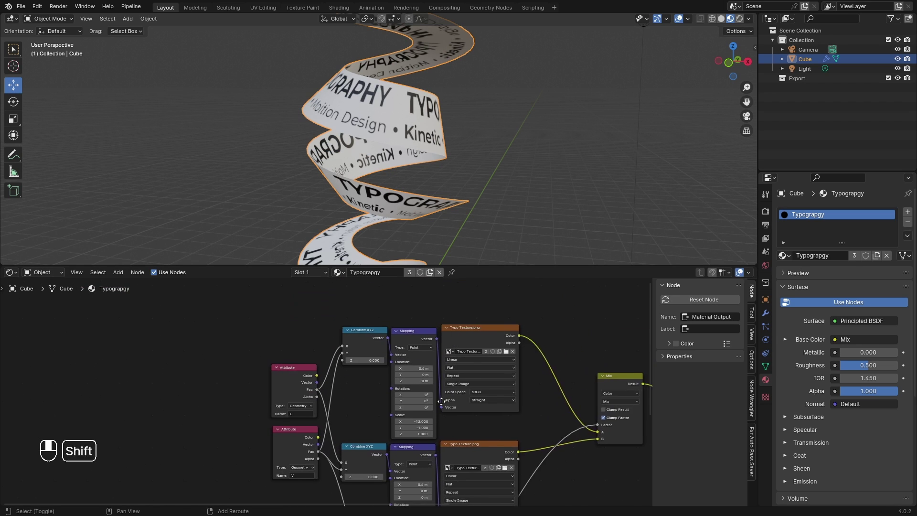
scroll(429, 376, up, 3)
click(442, 363)
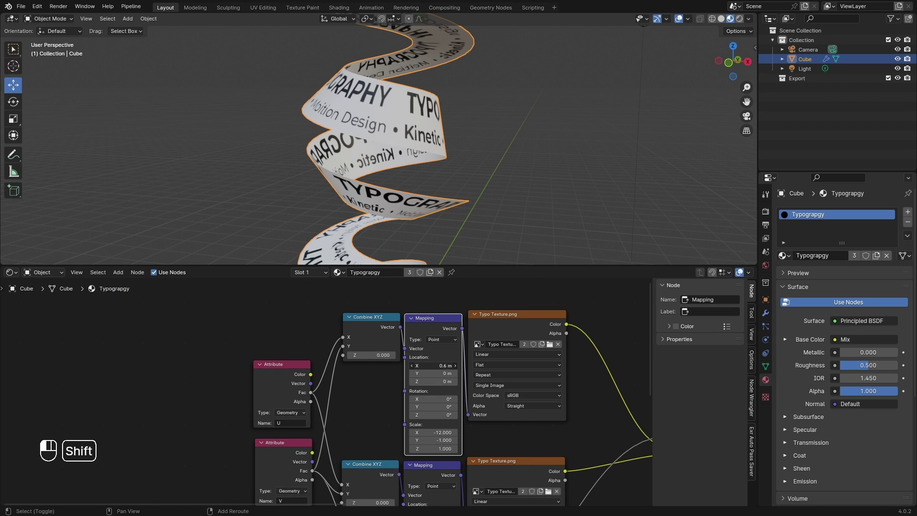
mouse_move(432, 366)
shift+mouse_down()
mouse_move(404, 365)
mouse_move(433, 365)
shift+mouse_up()
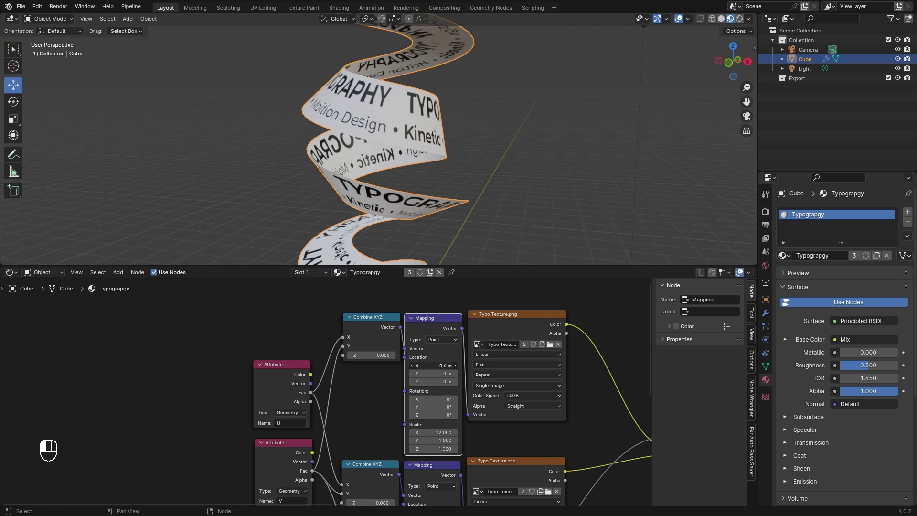
key(Return)
Set the X location of the lower Mapping node to 0 m.
middle_drag(440, 365, 409, 308)
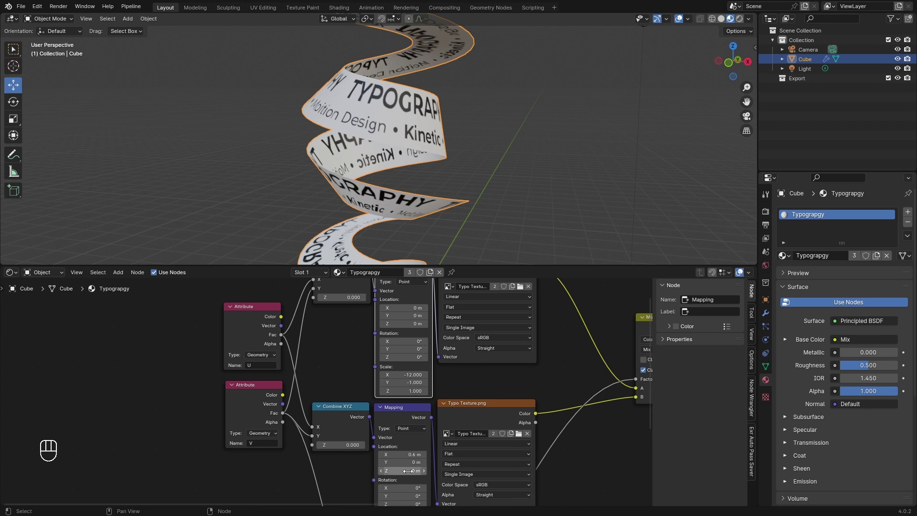
drag(401, 454, 378, 454)
text(0)
key(Return)
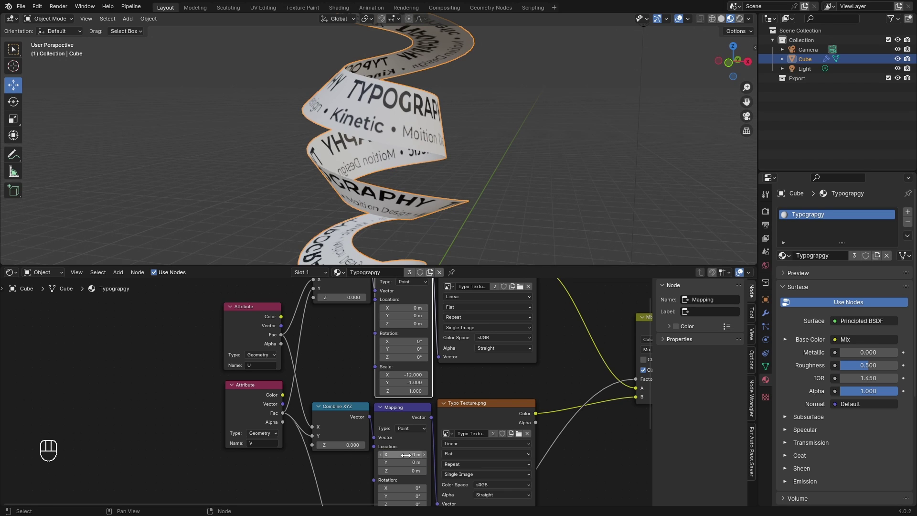
Feed both Mapping nodes' Vector inputs from the lower Combine XYZ, delete the upper Combine XYZ and move the remaining one up.
scroll(334, 406, down, 2)
drag(337, 400, 365, 299)
drag(352, 369, 361, 317)
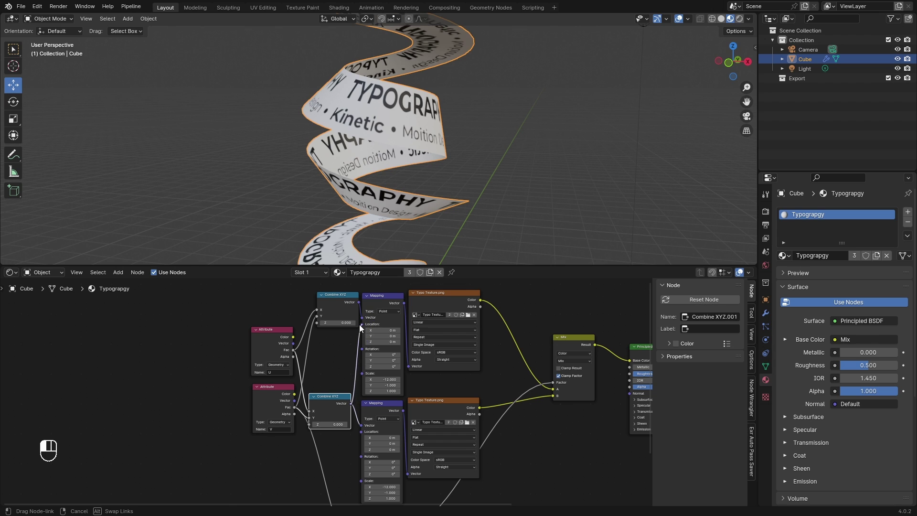
click(340, 306)
key(ctrl+x)
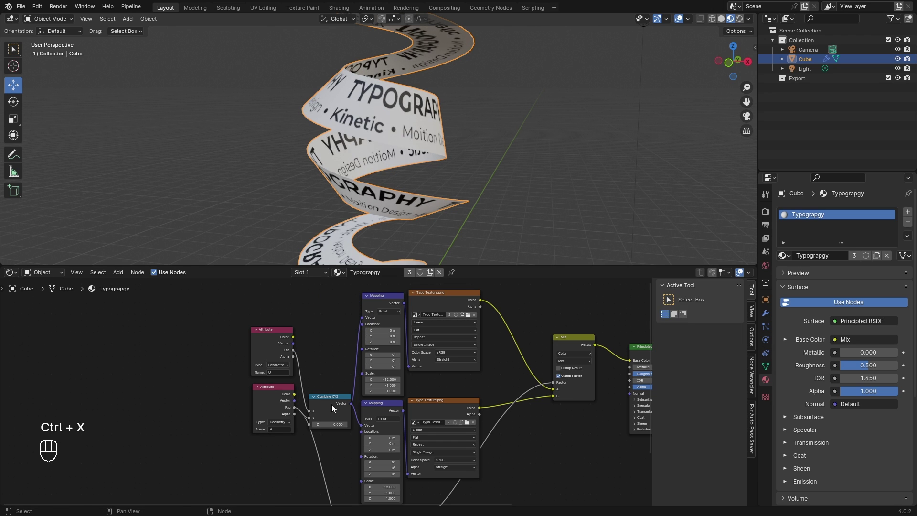
drag(331, 404, 330, 359)
scroll(334, 382, up, 2)
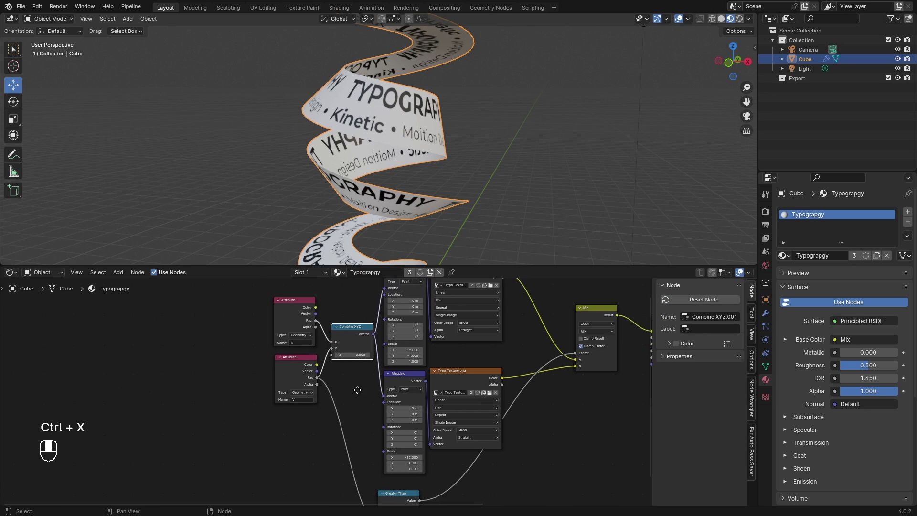
Add a Combine XYZ node connected to the upper Mapping node's Location input.
drag(413, 330, 249, 329)
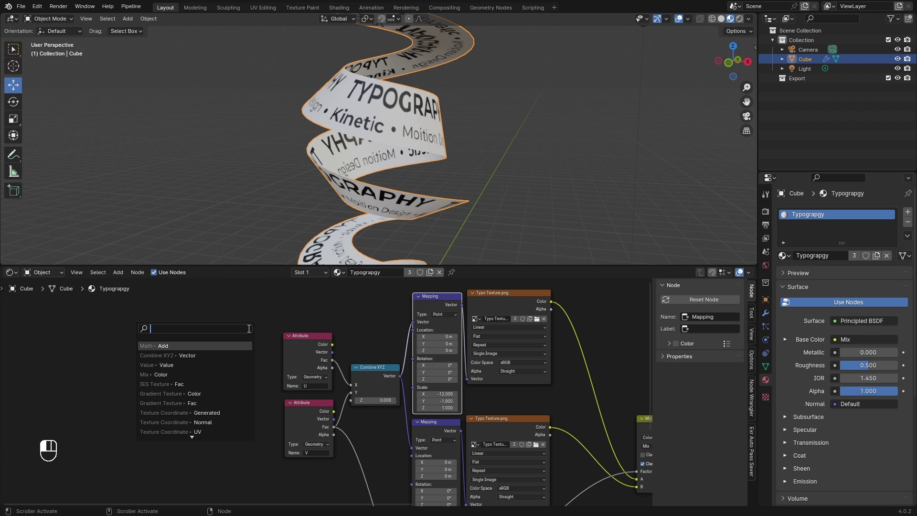
text(combine)
key(Return)
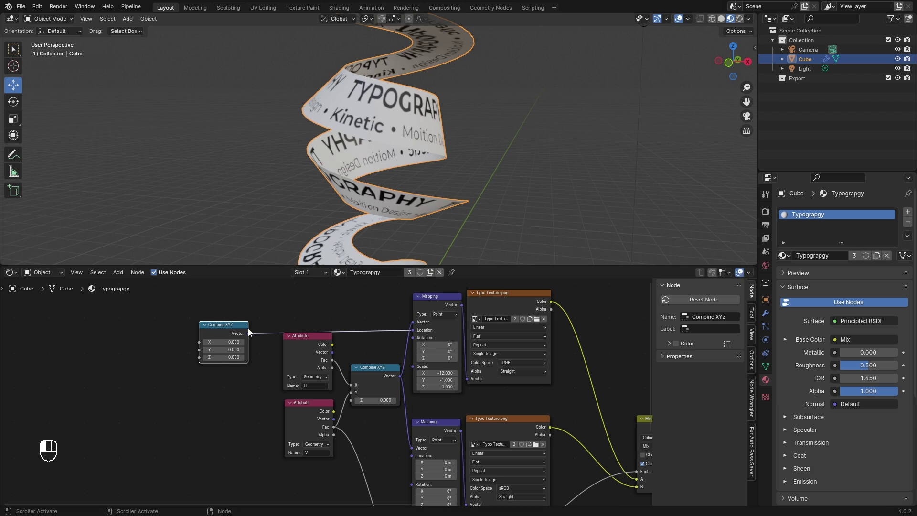
middle_drag(247, 361, 274, 336)
Drive the new Combine XYZ's X with a Value node set to 0 and move the Combine XYZ beside the upper Mapping node.
shift+drag(301, 401, 205, 433)
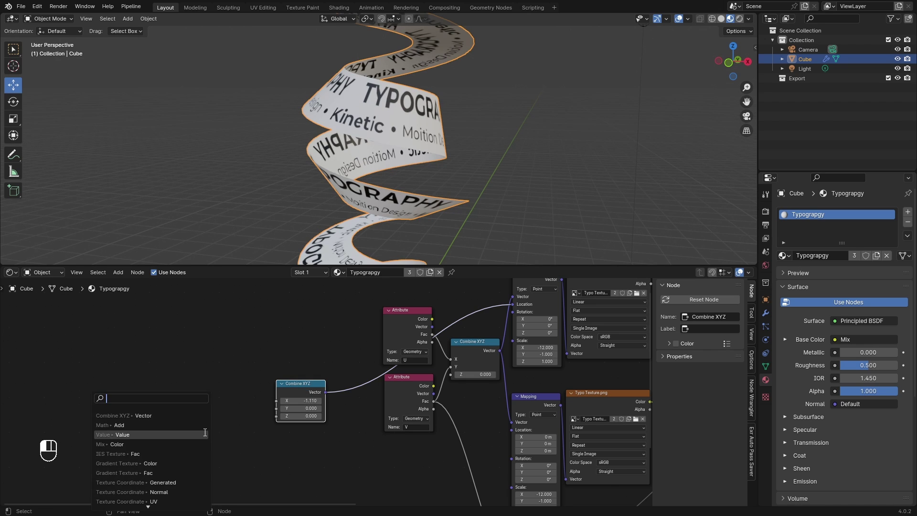
text(valu)
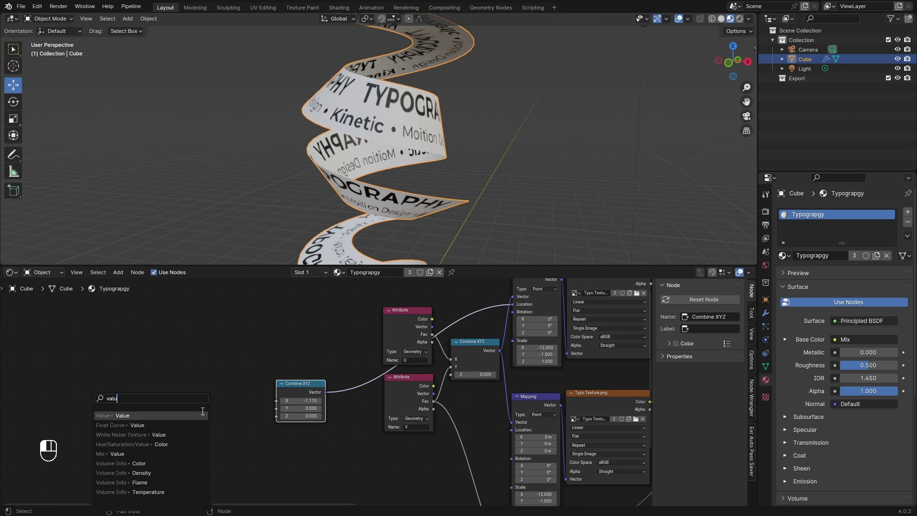
click(153, 415)
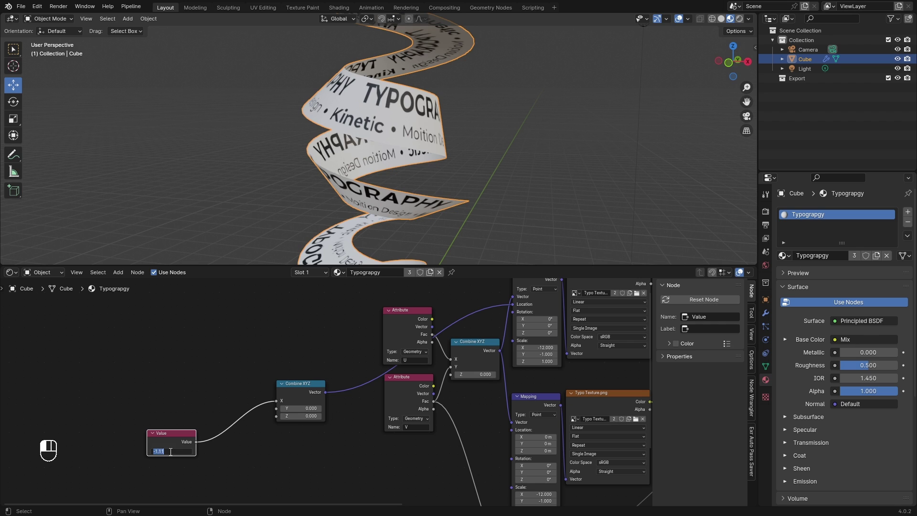
key(Return)
middle_drag(265, 461, 229, 461)
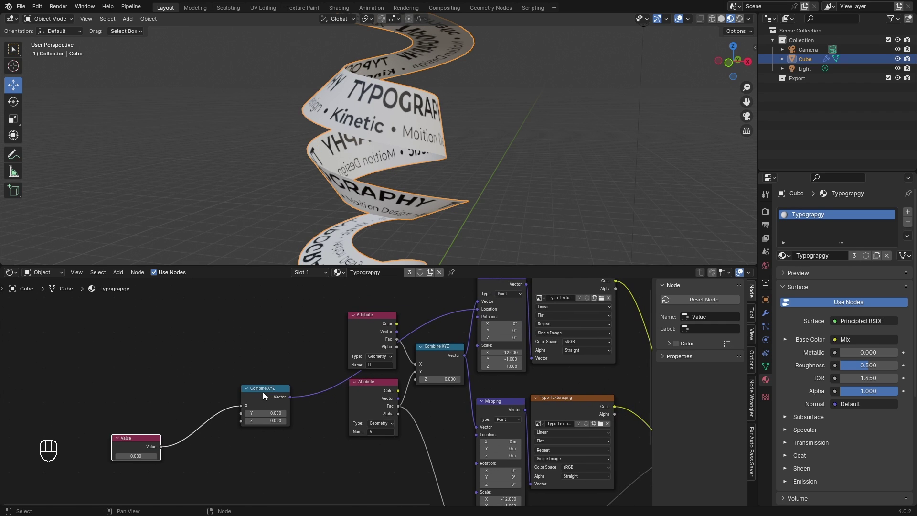
drag(263, 390, 437, 336)
middle_drag(437, 337, 422, 307)
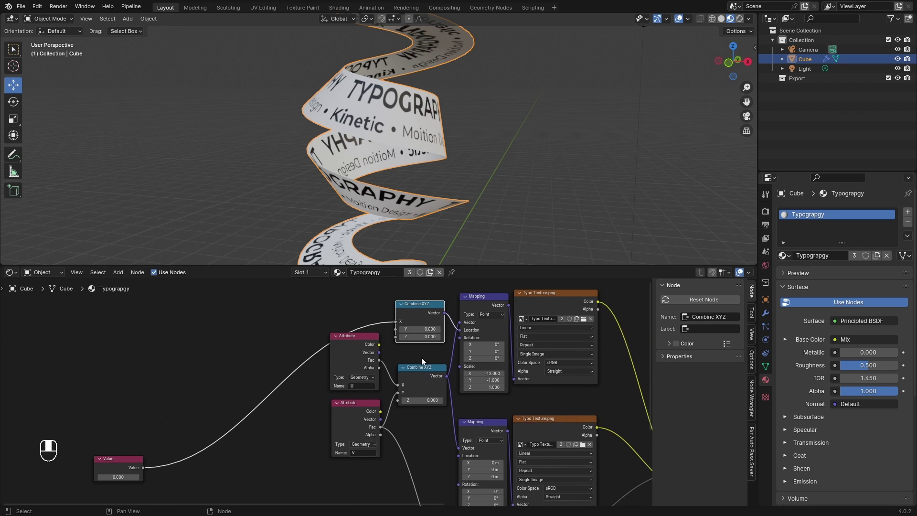
Duplicate the location Combine XYZ for the lower Mapping node, feed its X from the Value node and test sliding the text.
key(shift+d)
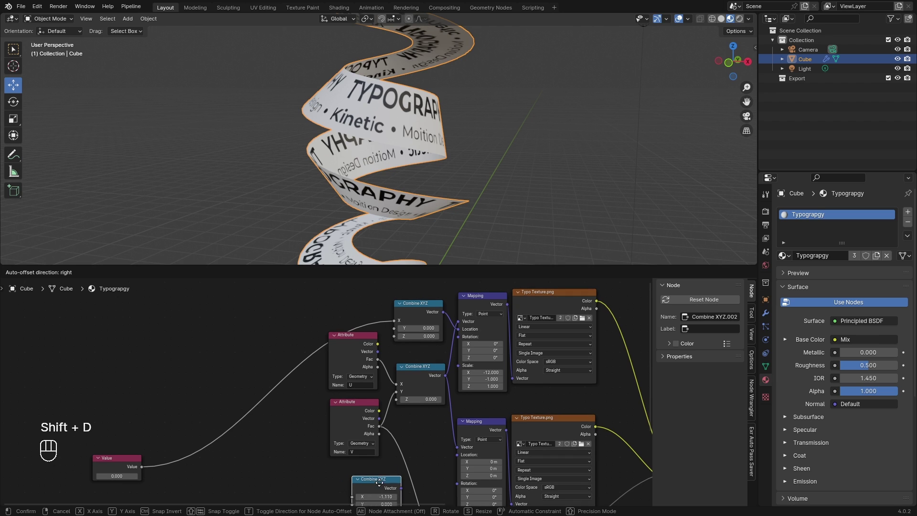
click(380, 484)
middle_drag(157, 473, 153, 425)
drag(141, 421, 422, 408)
shift+drag(112, 428, 334, 423)
scroll(361, 135, up, 2)
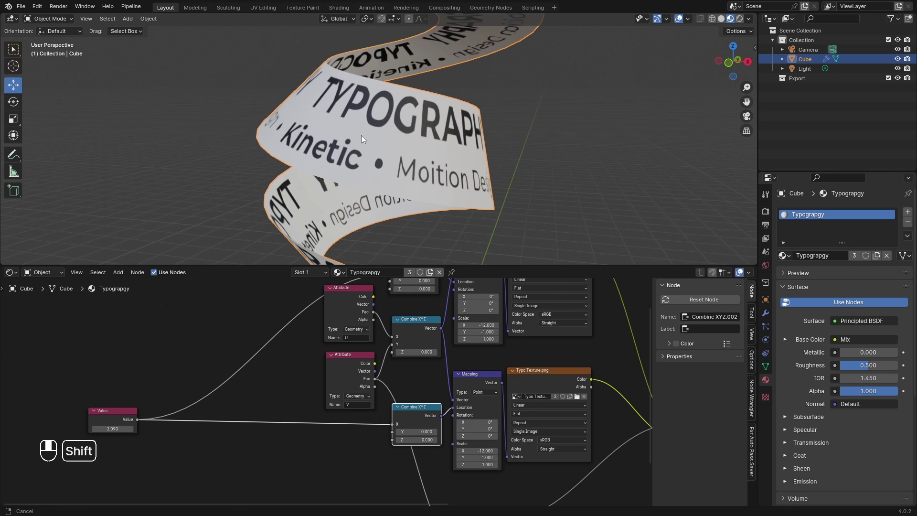
Insert a Math node set to Multiply by 2 between the Value node and the lower location Combine XYZ.
key(shift+a)
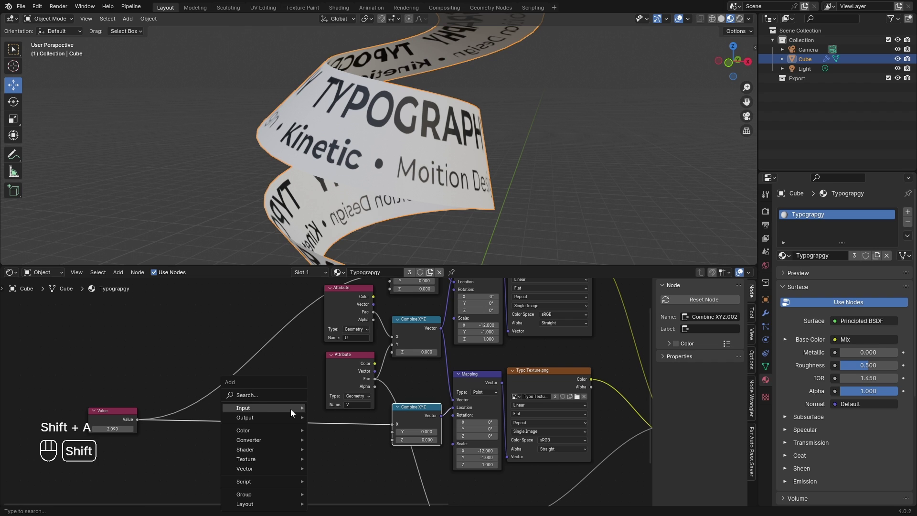
click(262, 396)
text(add)
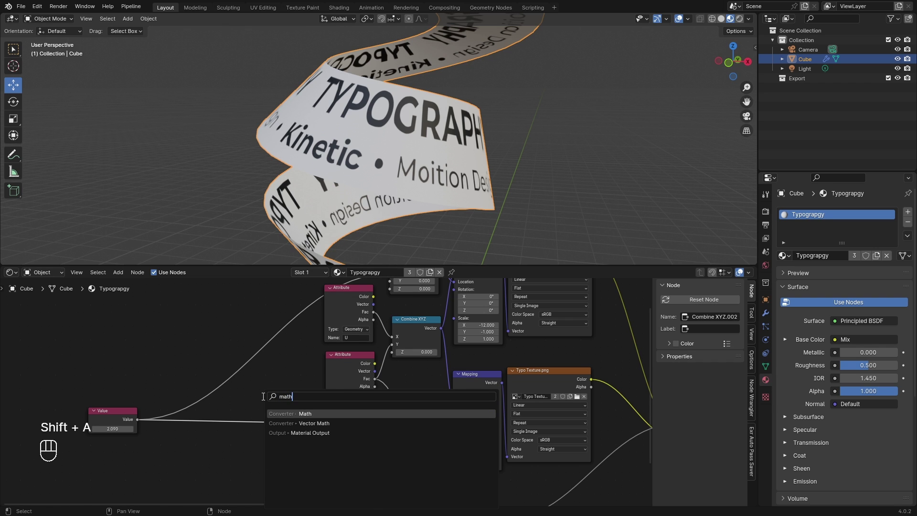
key(Return)
click(333, 436)
click(332, 437)
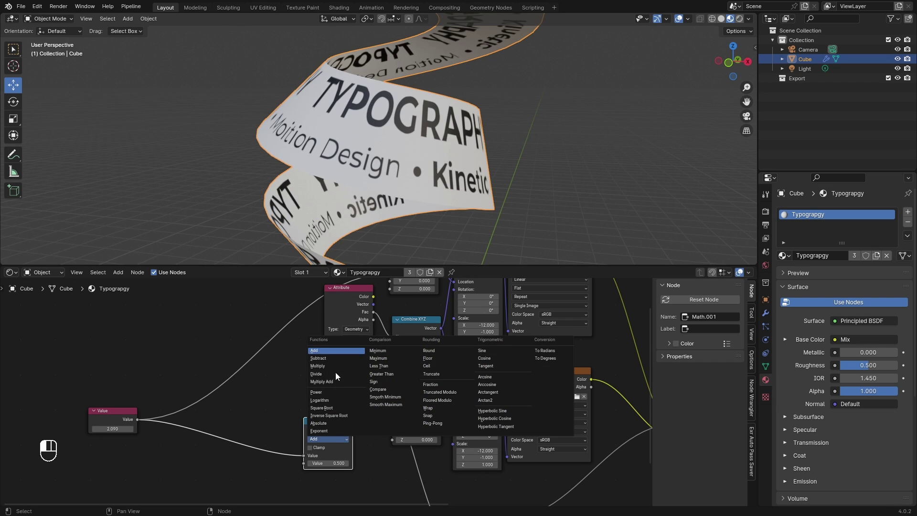
click(319, 366)
click(328, 461)
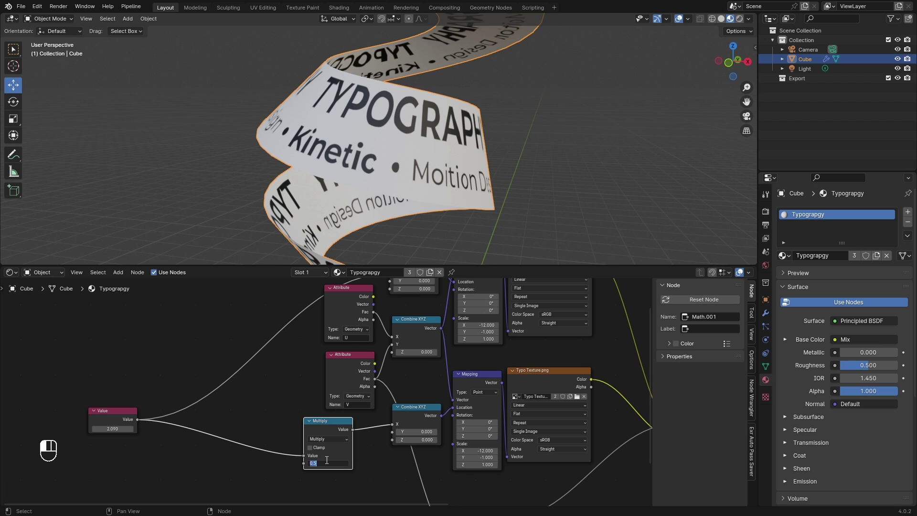
text(2)
key(Return)
Tidy the node tree by spacing out the Multiply, Attribute and Combine XYZ nodes and moving the Value node above the Attributes.
drag(329, 427, 358, 415)
scroll(330, 391, down, 3)
drag(320, 301, 351, 369)
drag(347, 364, 160, 357)
drag(165, 409, 272, 319)
scroll(302, 364, up, 4)
drag(127, 326, 99, 404)
drag(98, 403, 144, 446)
scroll(325, 391, down, 1)
Slide the text along the ribbon with the Value node and check both text rows on the spiral.
click(341, 386)
drag(275, 341, 304, 341)
key(Home)
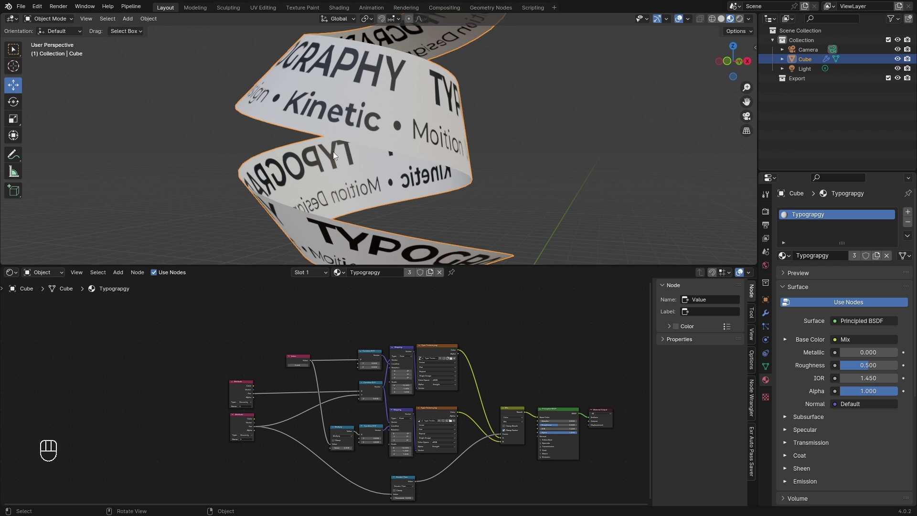
scroll(334, 151, up, 3)
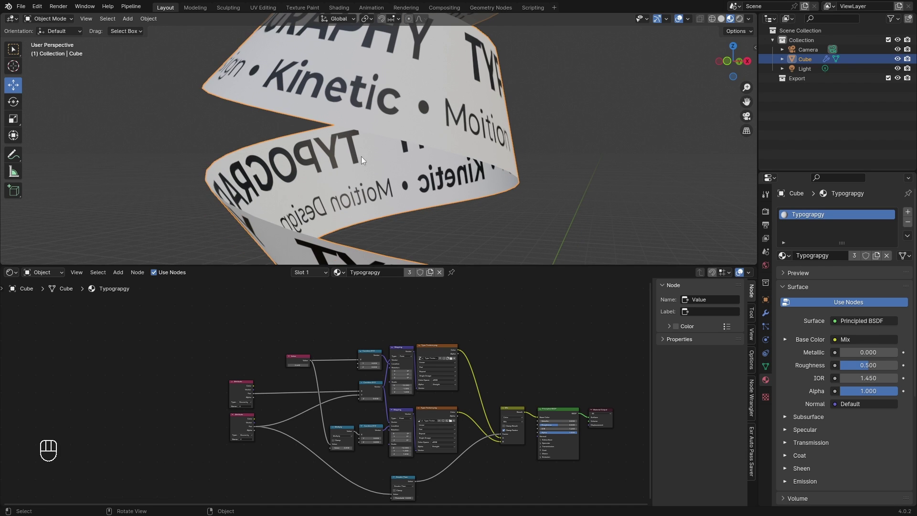
Move the Principled BSDF and Material Output nodes together up and away from the Mix node.
drag(554, 371, 612, 454)
key(g)
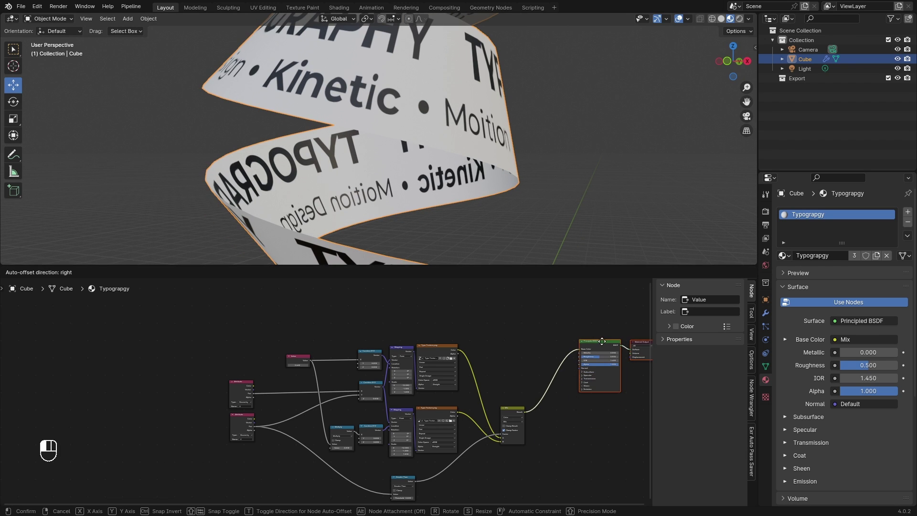
click(602, 313)
Duplicate the whole texture setup from the Combine XYZ nodes to the Mix node, keeping input links, and place the copy above.
drag(342, 317, 511, 499)
scroll(483, 446, down, 1)
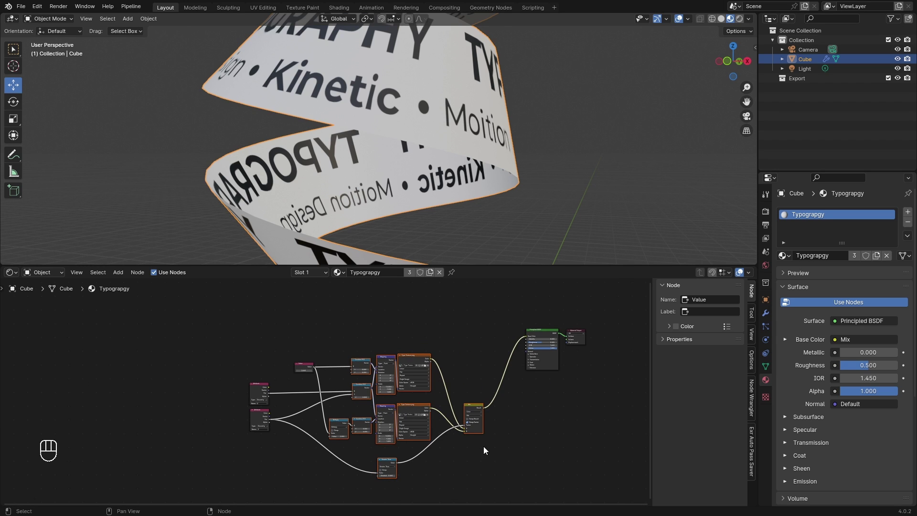
key(ctrl+shift+d)
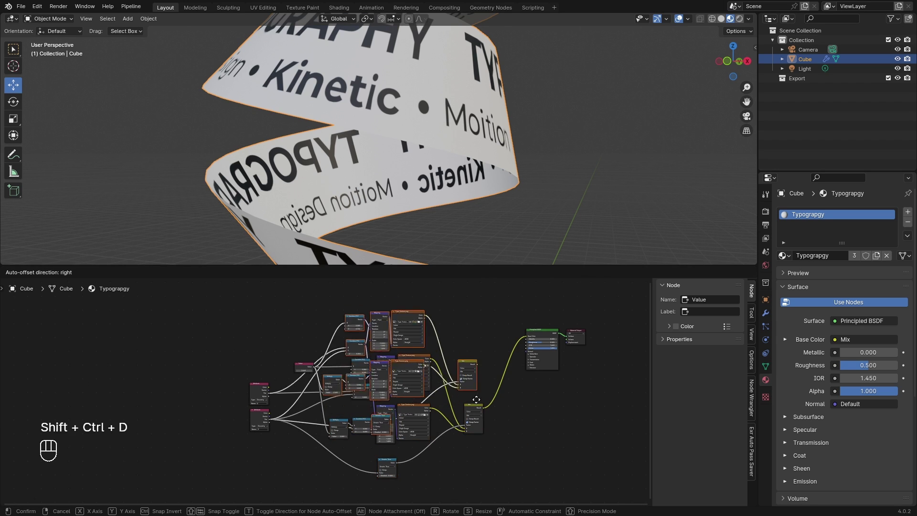
click(482, 318)
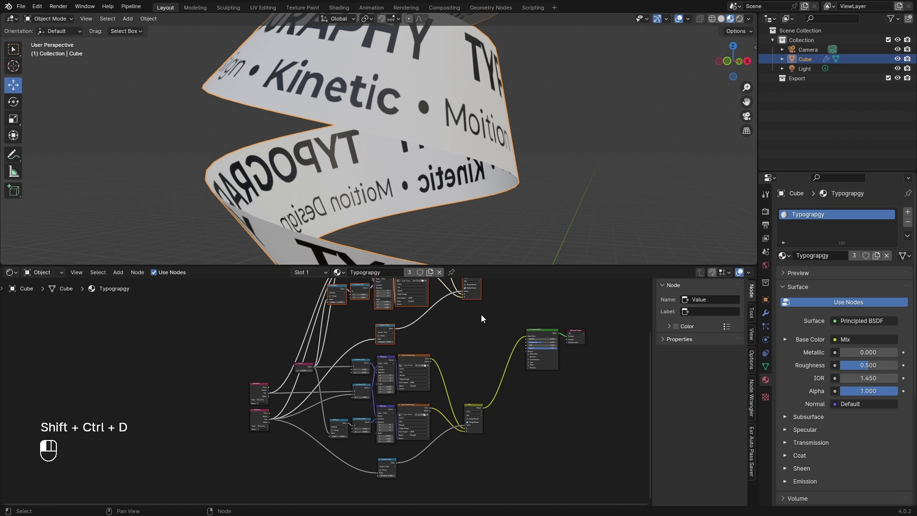
middle_drag(482, 318, 469, 403)
scroll(477, 404, up, 1)
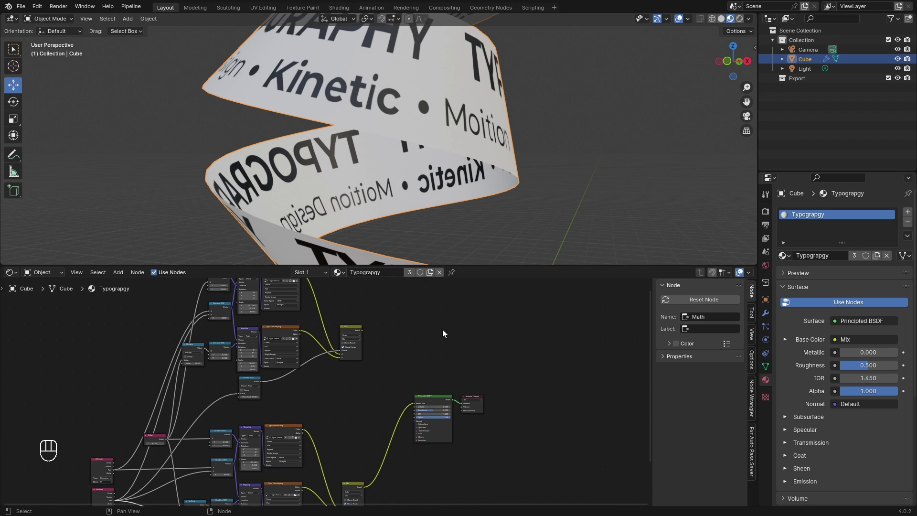
Add a Geometry node and place it between the original and copied Mix nodes.
key(shift+a)
click(443, 328)
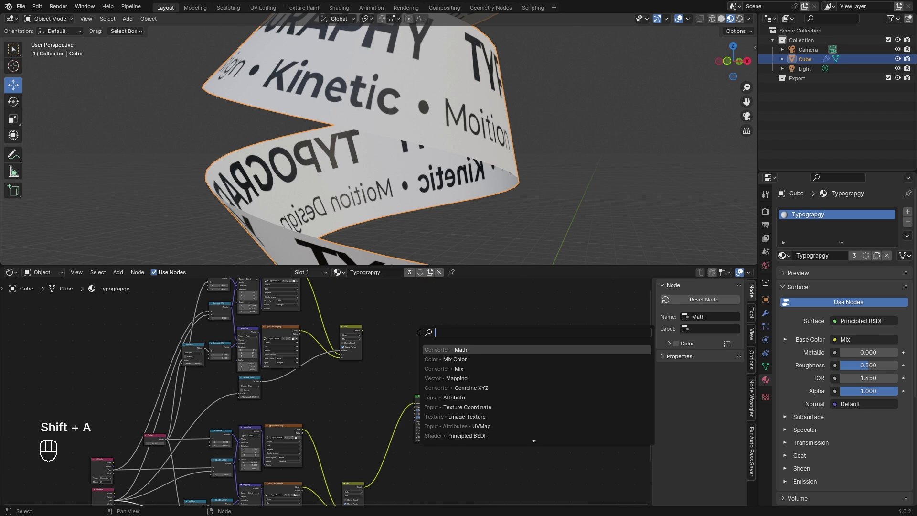
key(Escape)
key(shift+a)
mouse_move(393, 340)
click(458, 224)
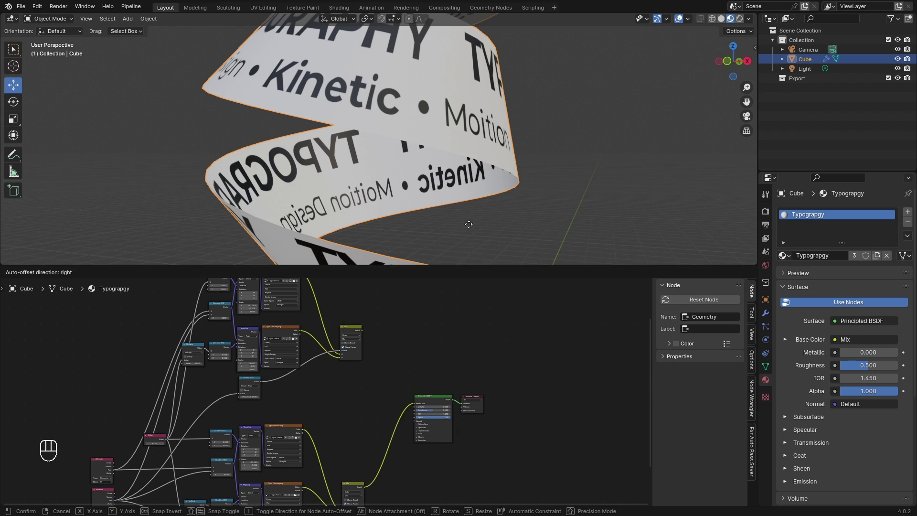
click(374, 387)
Add a Mix Color node on the link between the original setup's Mix node and the Principled BSDF's Base Color.
scroll(375, 406, up, 3)
key(shift+a)
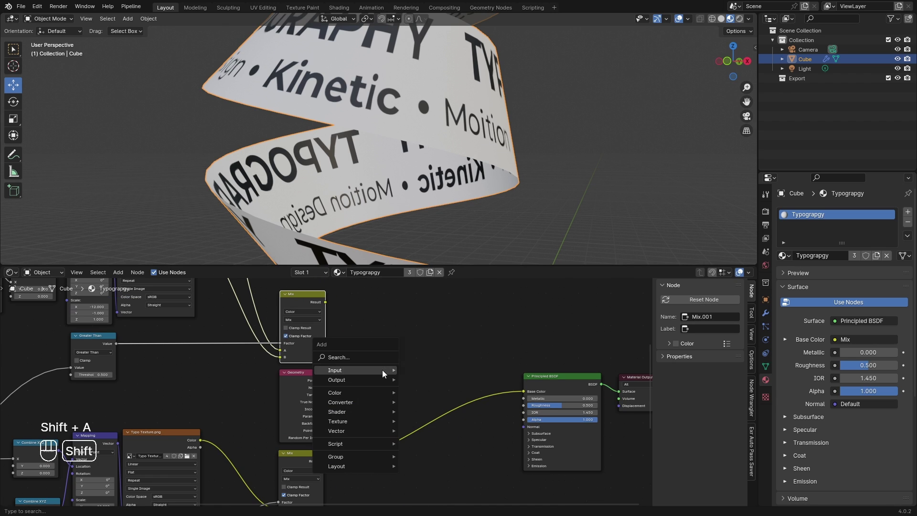
click(372, 360)
text(mix)
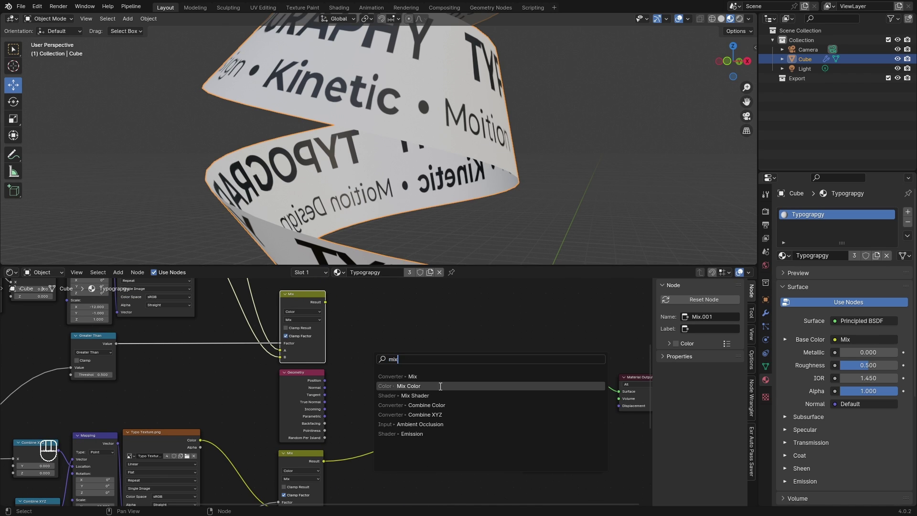
click(380, 390)
click(386, 388)
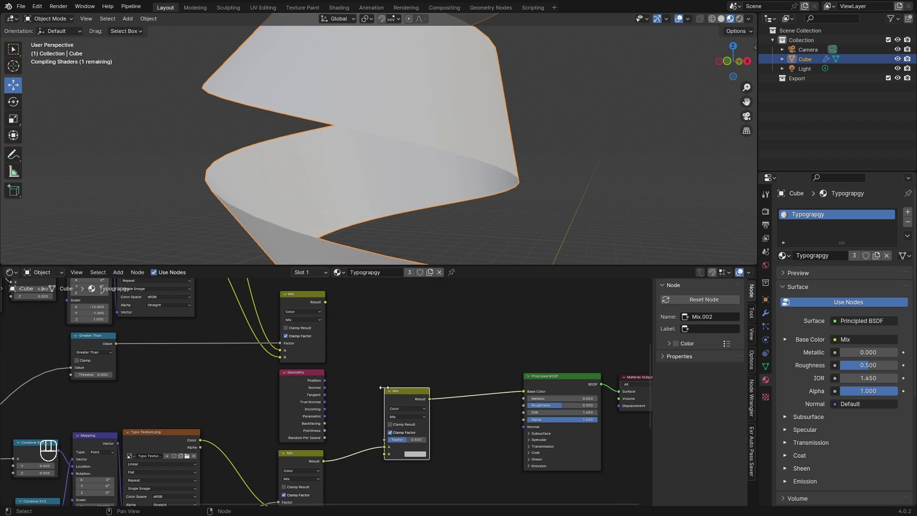
Connect the Geometry node's Backfacing output to the Factor of the new Mix node and check both ribbon faces.
scroll(347, 407, up, 3)
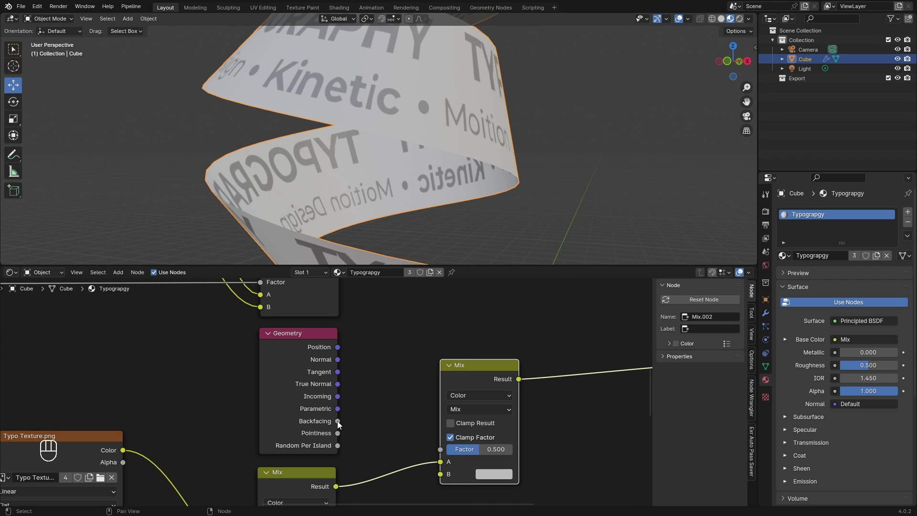
drag(337, 420, 442, 449)
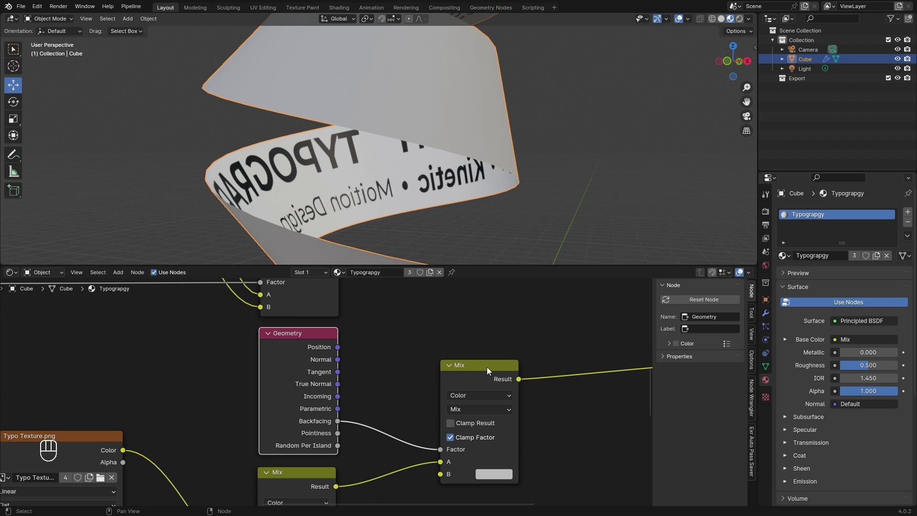
scroll(479, 457, down, 1)
scroll(370, 183, down, 4)
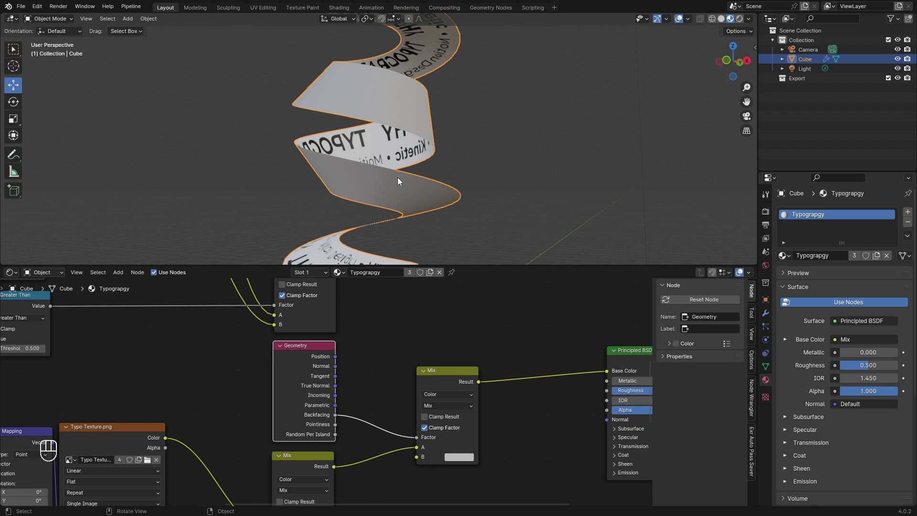
Try the new Mix node's B and A colour swatches, unlinking input A for it and reconnecting the original Mix result.
click(469, 457)
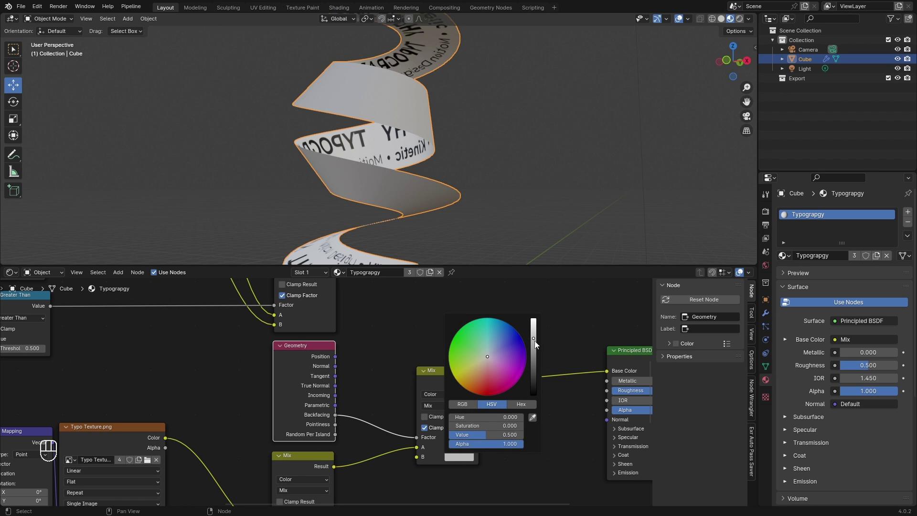
mouse_move(534, 340)
mouse_down()
mouse_move(534, 390)
mouse_move(529, 357)
mouse_up()
drag(409, 448, 461, 449)
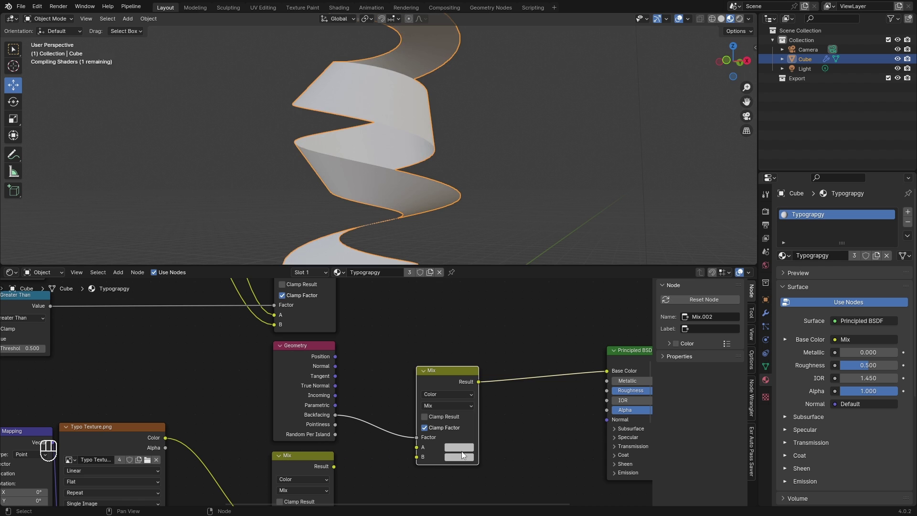
click(461, 448)
drag(497, 328, 518, 356)
key(Escape)
drag(334, 466, 416, 448)
Connect the Result of the duplicated setup's Mix node to input B of the final Mix node.
scroll(388, 398, down, 3)
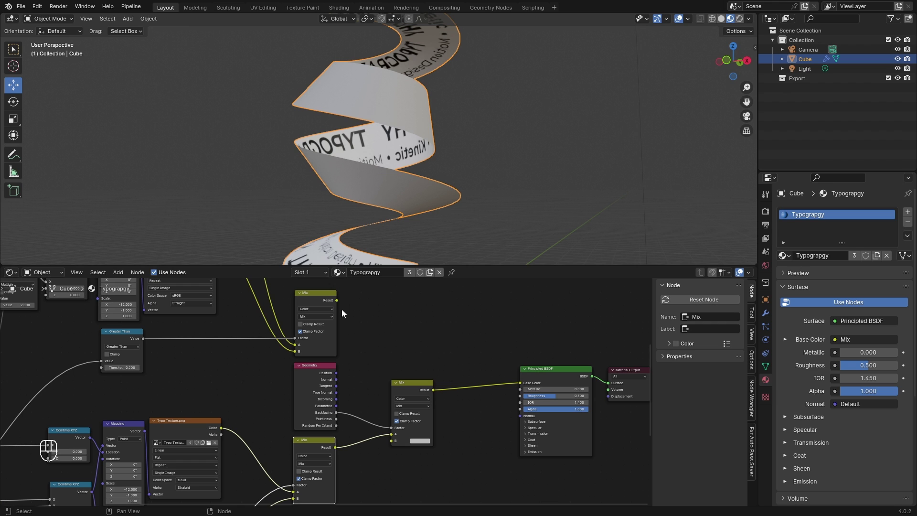
drag(337, 301, 391, 442)
middle_drag(277, 404, 342, 443)
scroll(316, 423, up, 2)
Set the X scale to 12 in the duplicated setup's Mapping node fed by the Multiply branch.
scroll(351, 228, up, 5)
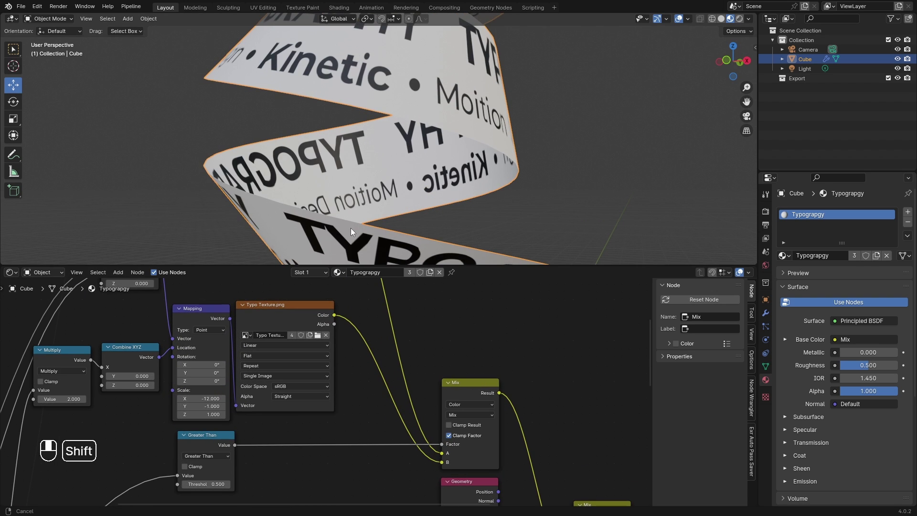
middle_drag(328, 419, 460, 446)
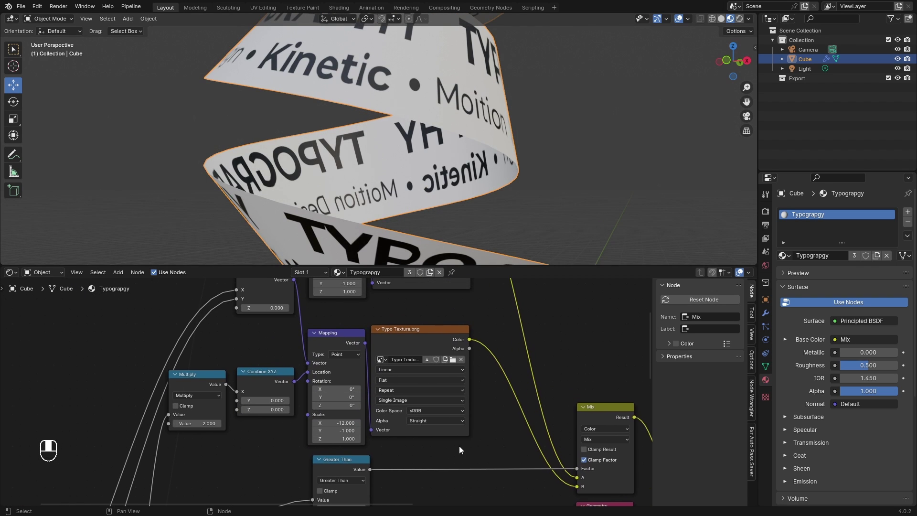
scroll(327, 404, up, 2)
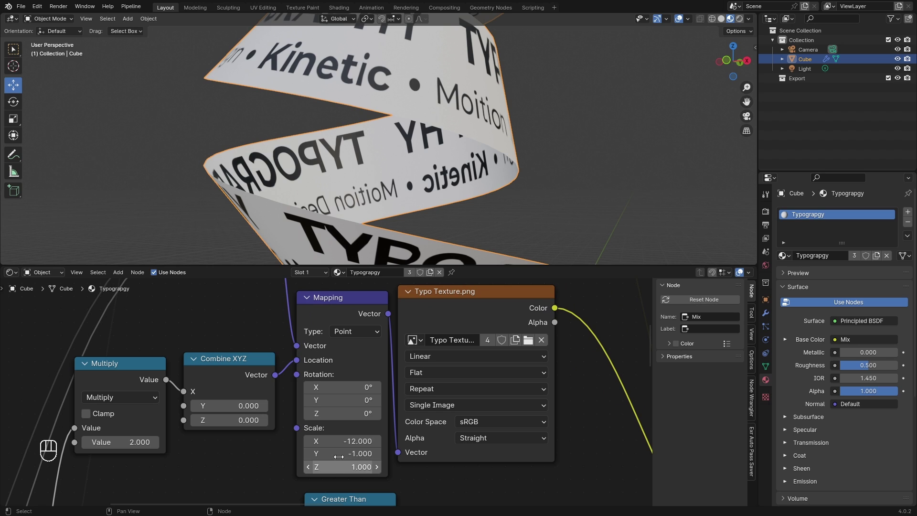
key(ctrl+z)
click(341, 441)
click(314, 439)
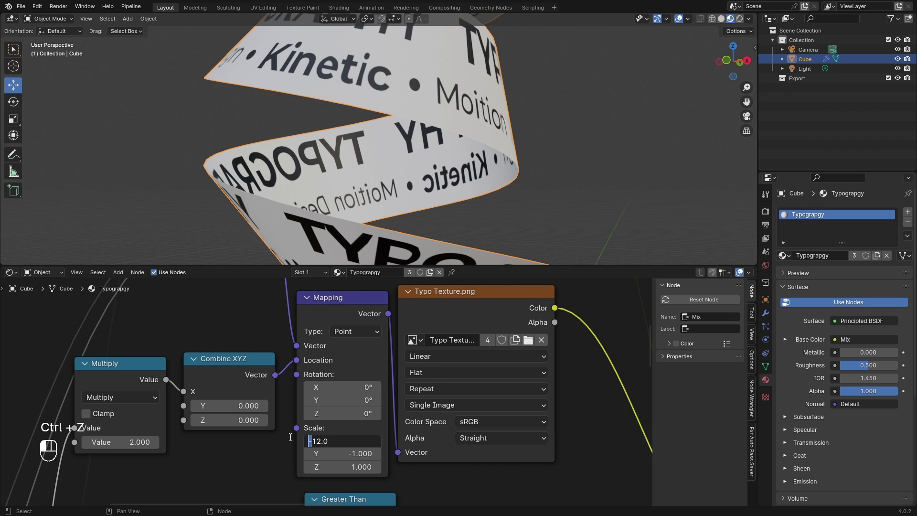
key(Return)
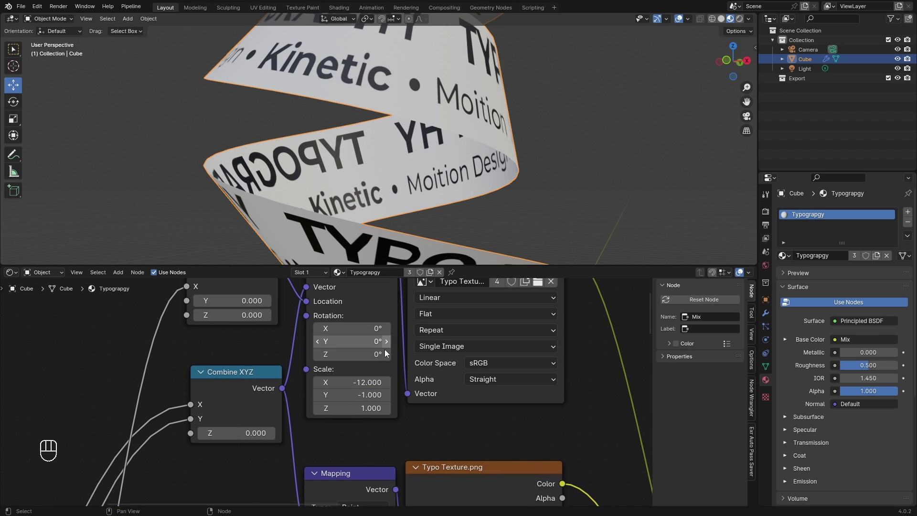
Set the X scale to 12 in the duplicated setup's other Mapping node, for the TYPOGRAPHY row.
click(362, 387)
drag(322, 380, 311, 380)
key(BackSpace)
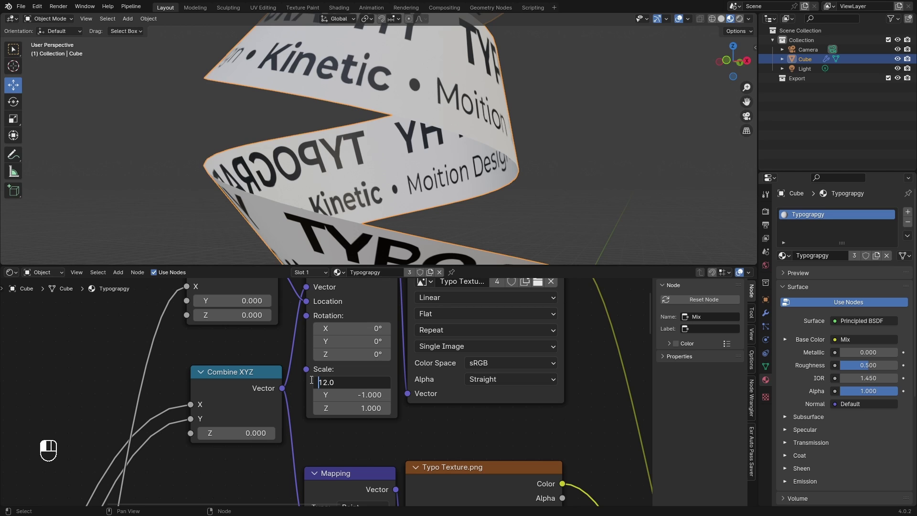
key(Return)
Move the Value node away from the Combine XYZ nodes and set it to about 2.16 to slide the text.
scroll(326, 386, down, 3)
scroll(326, 386, down, 1)
shift+middle_drag(286, 448, 424, 281)
shift+middle_drag(239, 403, 272, 426)
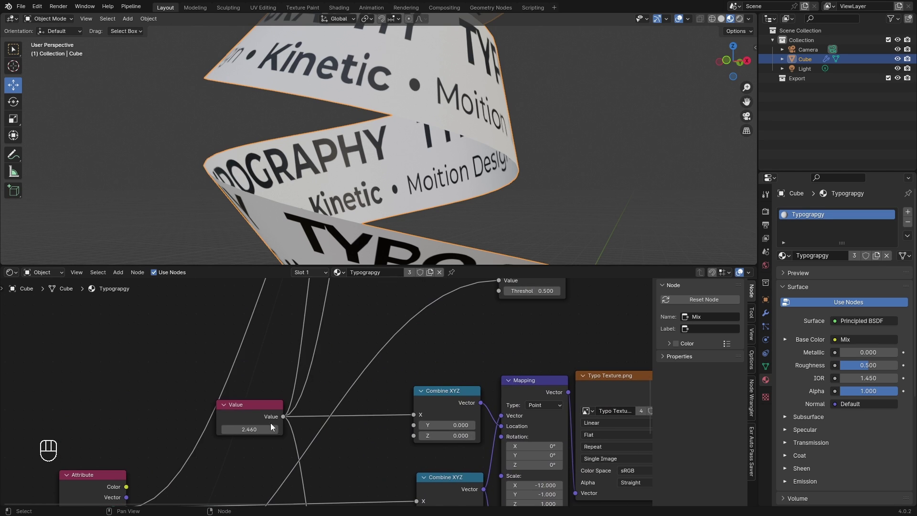
drag(262, 417, 152, 333)
scroll(436, 185, down, 5)
scroll(436, 184, up, 2)
shift+middle_drag(454, 132, 457, 151)
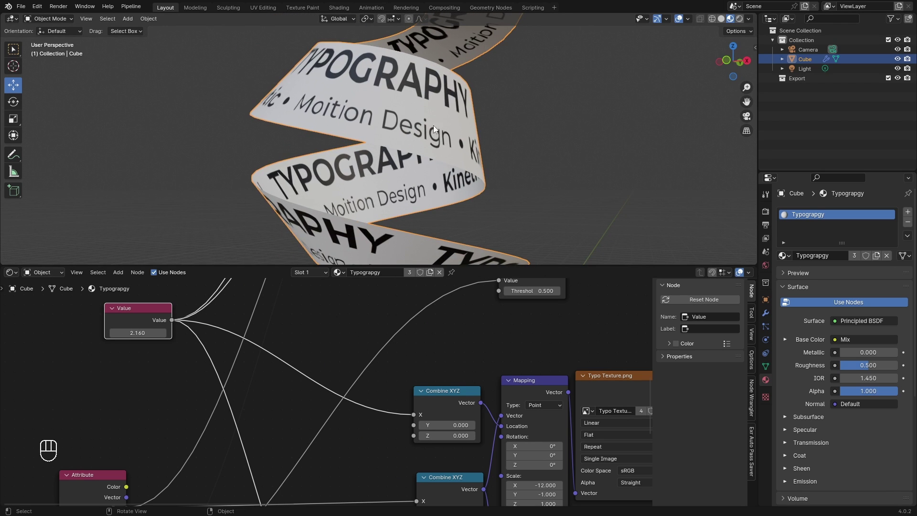
key(ctrl+z)
key(ctrl+z)
Insert an Invert Color node between the original setup's upper Typo Texture and input A of its Mix node.
scroll(472, 388, down, 5)
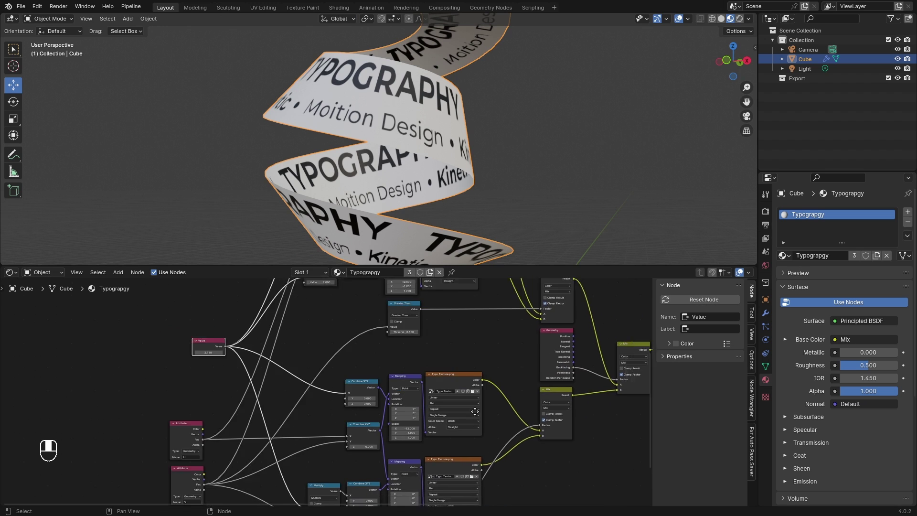
scroll(414, 409, up, 2)
scroll(411, 228, up, 3)
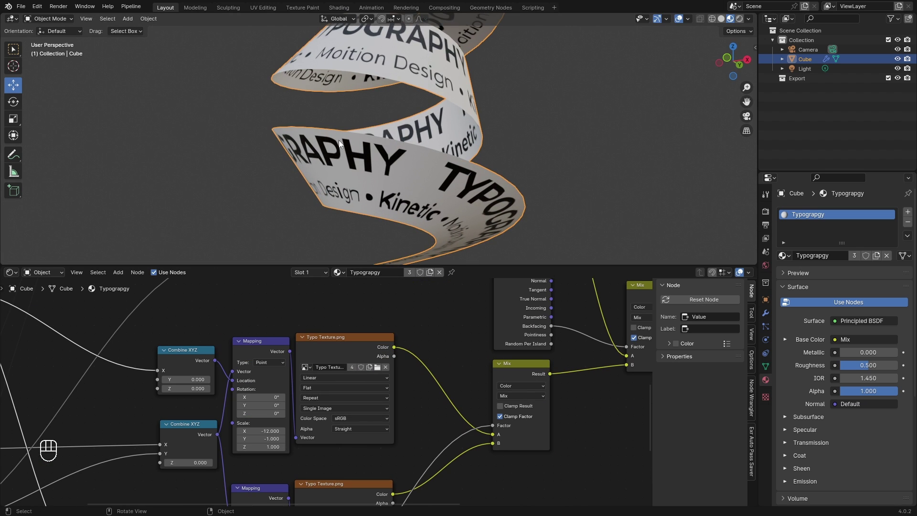
key(shift+a)
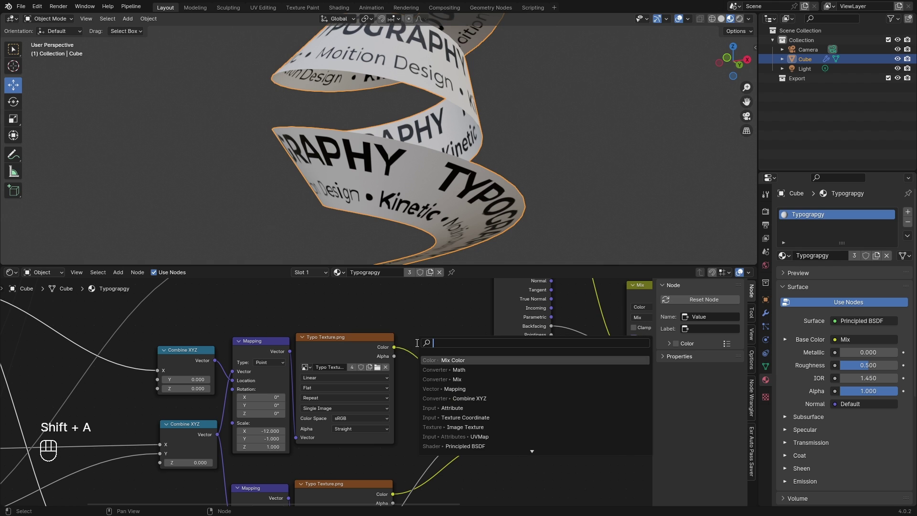
text(invert)
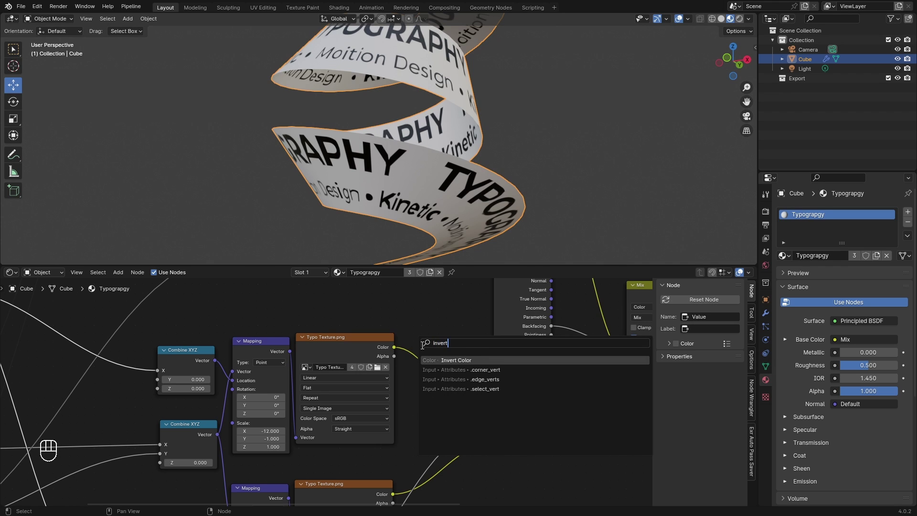
key(Return)
click(426, 362)
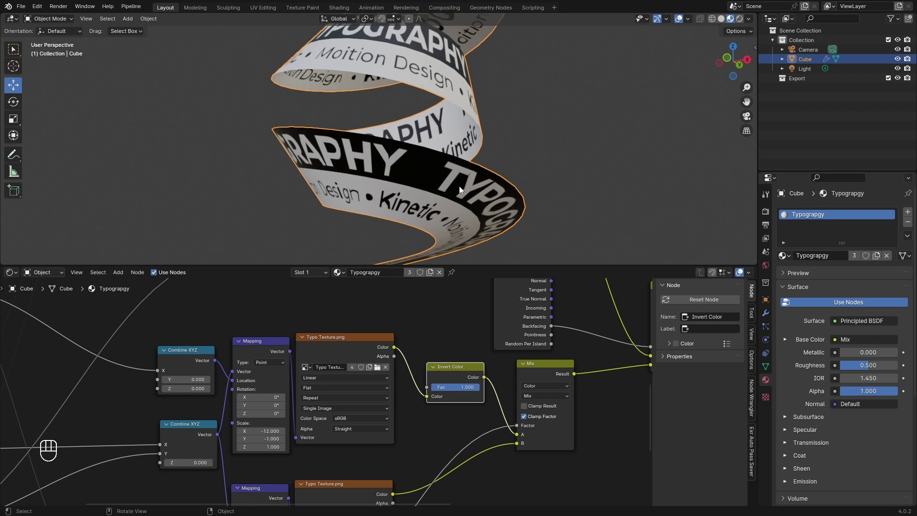
middle_drag(460, 190, 455, 198)
scroll(460, 363, down, 2)
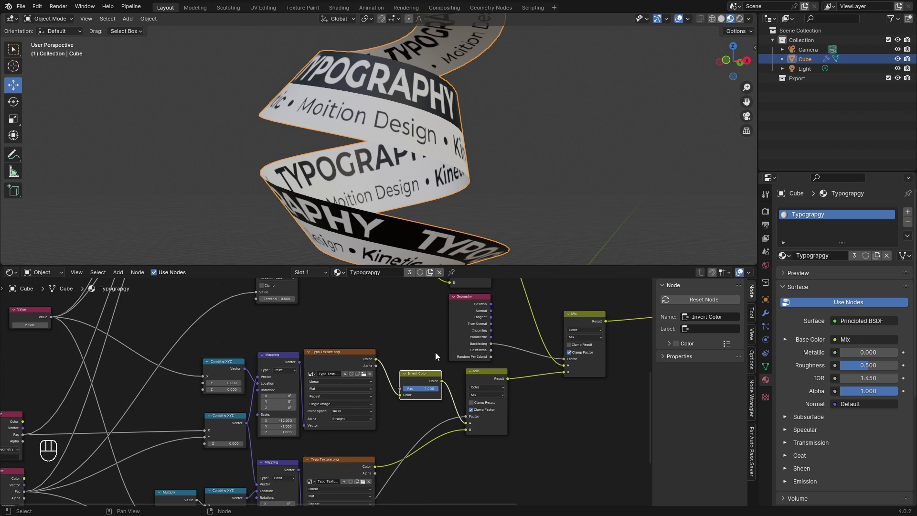
Duplicate the Invert Color node onto the link from the copied setup's lower Typo Texture to its Mix node.
key(shift+d)
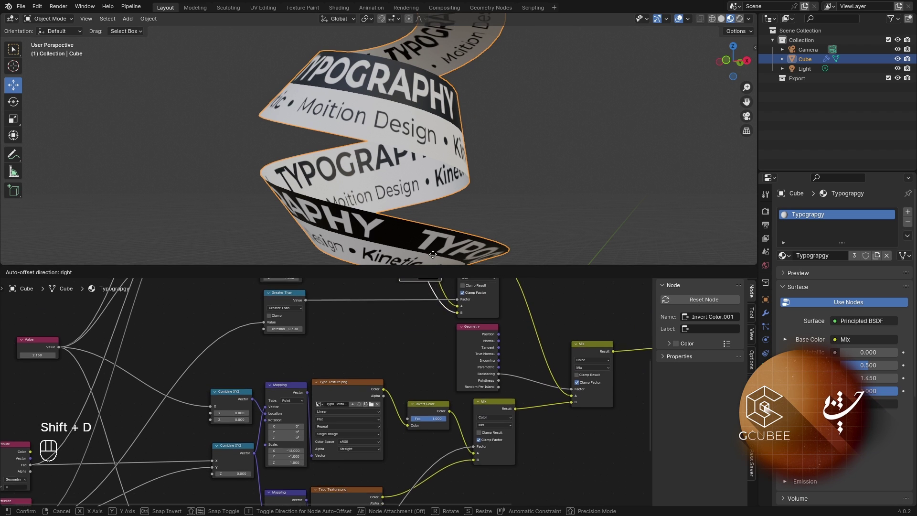
click(414, 165)
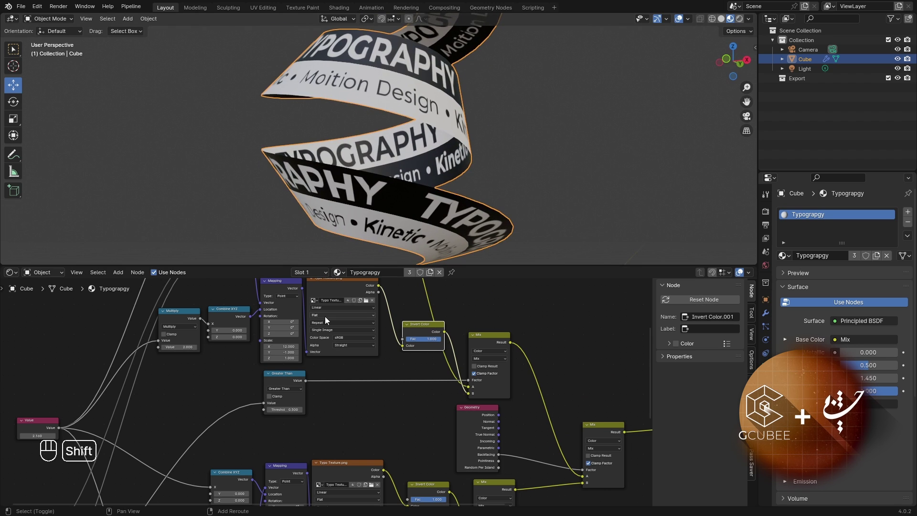
middle_drag(428, 184, 442, 253)
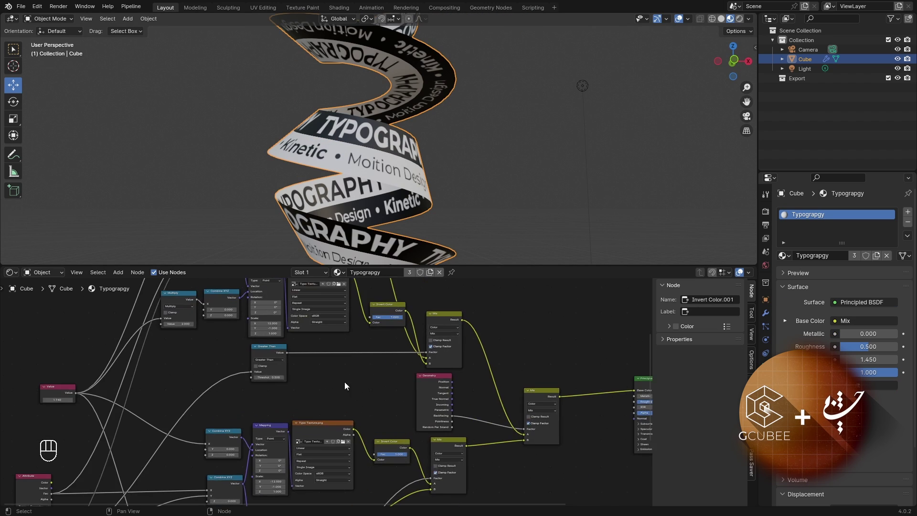
Drive the Value node with the expression #frame/100 and play the animation to check the sliding text.
middle_drag(211, 401, 566, 404)
scroll(457, 416, up, 12)
middle_drag(582, 457, 300, 444)
scroll(300, 443, up, 3)
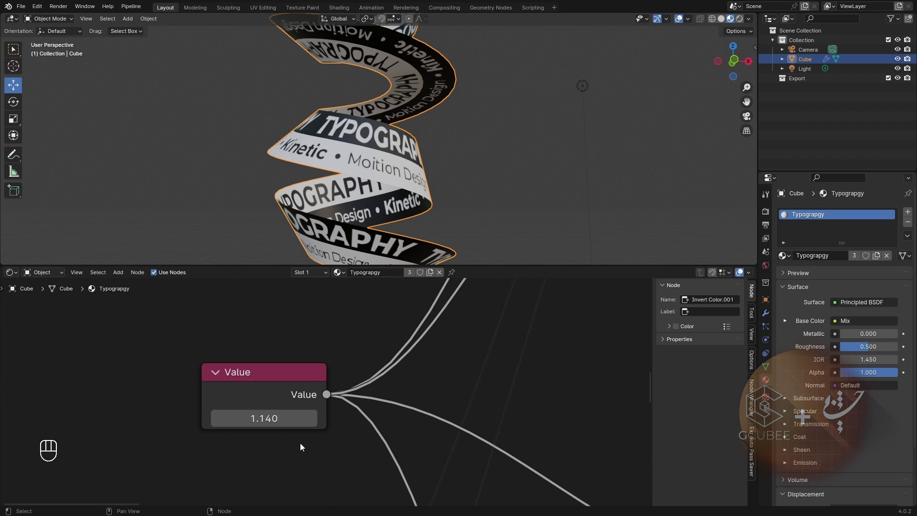
mouse_move(263, 418)
mouse_down()
mouse_move(306, 418)
mouse_move(263, 418)
mouse_up()
click(263, 418)
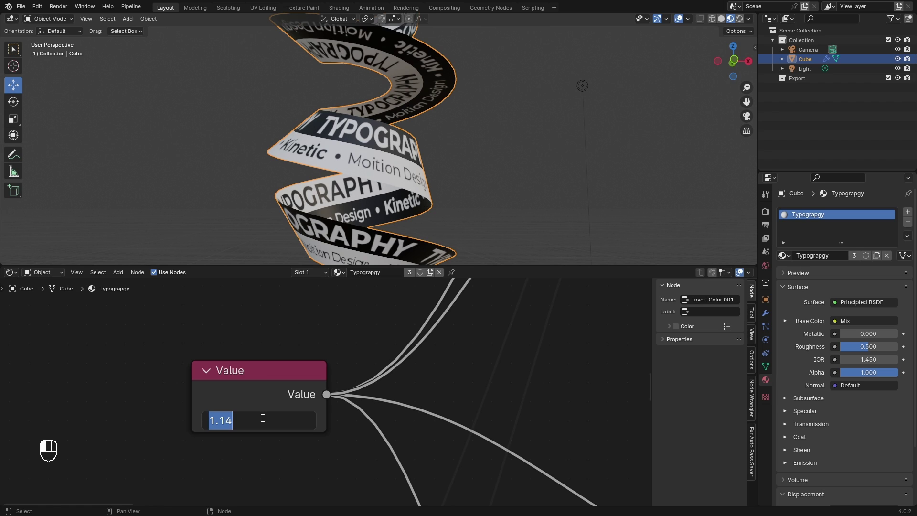
text(#fr)
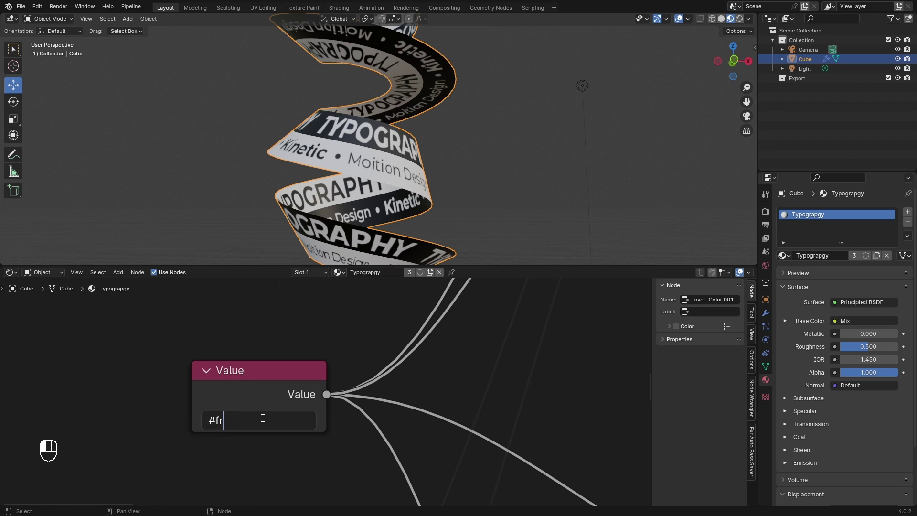
text(ame/100)
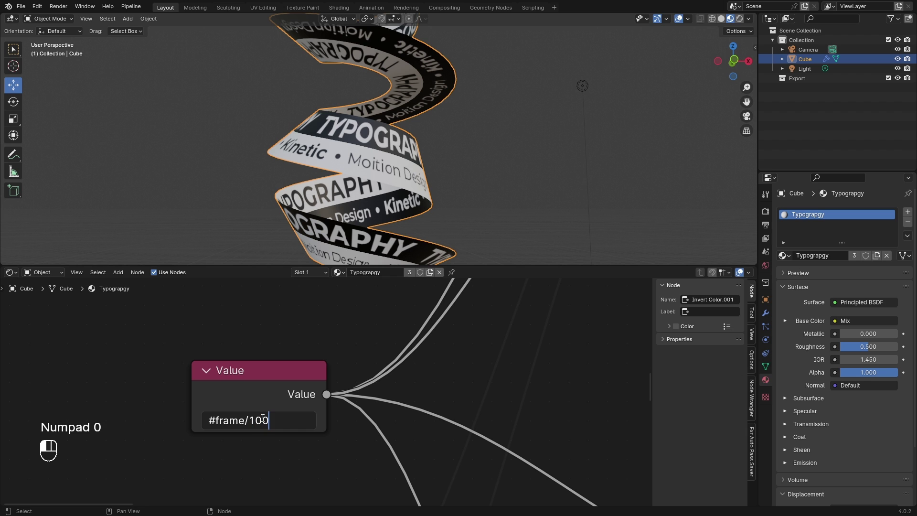
key(Return)
key(space)
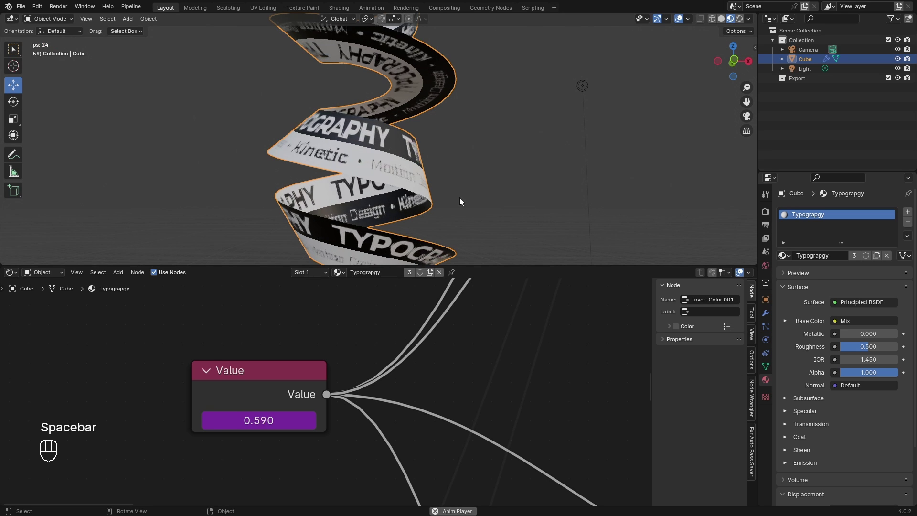
key(space)
Add a Subdivision Surface modifier to the ribbon, set its viewport level to 2 and play the animation to check the smoothing.
scroll(420, 176, up, 8)
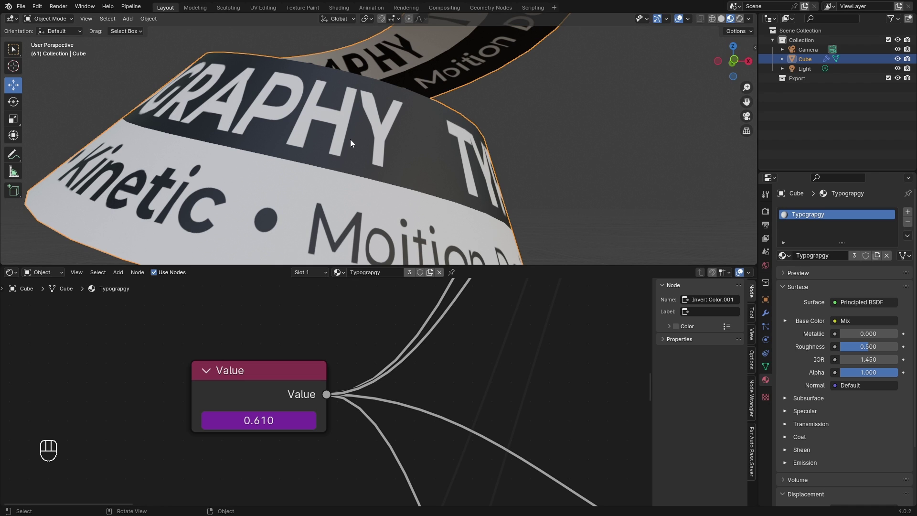
click(766, 313)
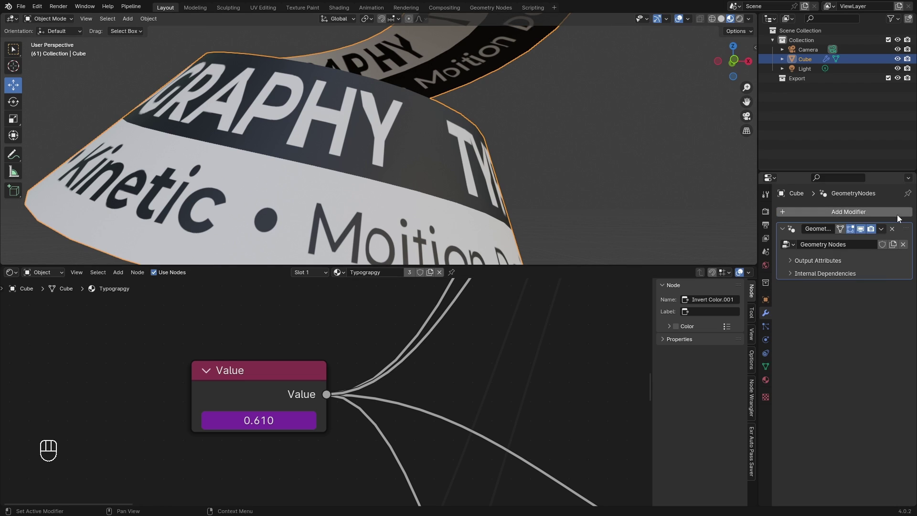
click(869, 213)
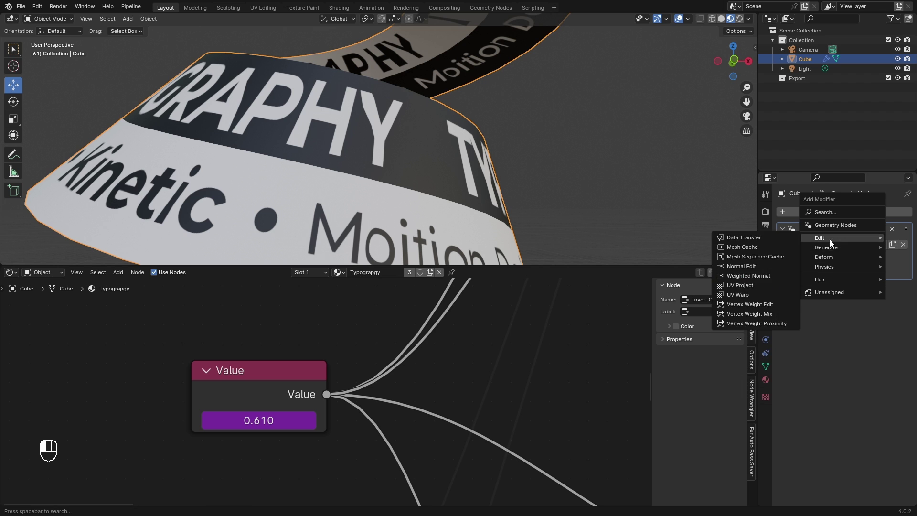
mouse_move(830, 248)
click(776, 371)
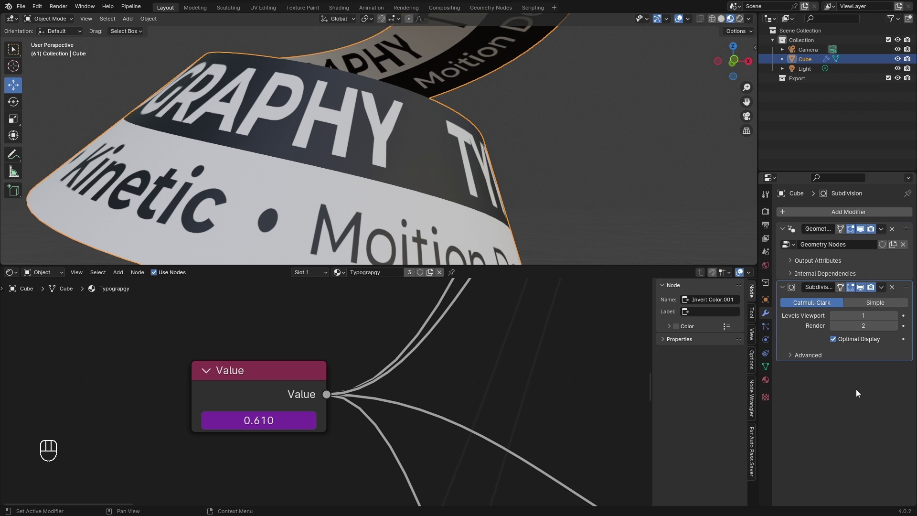
click(894, 315)
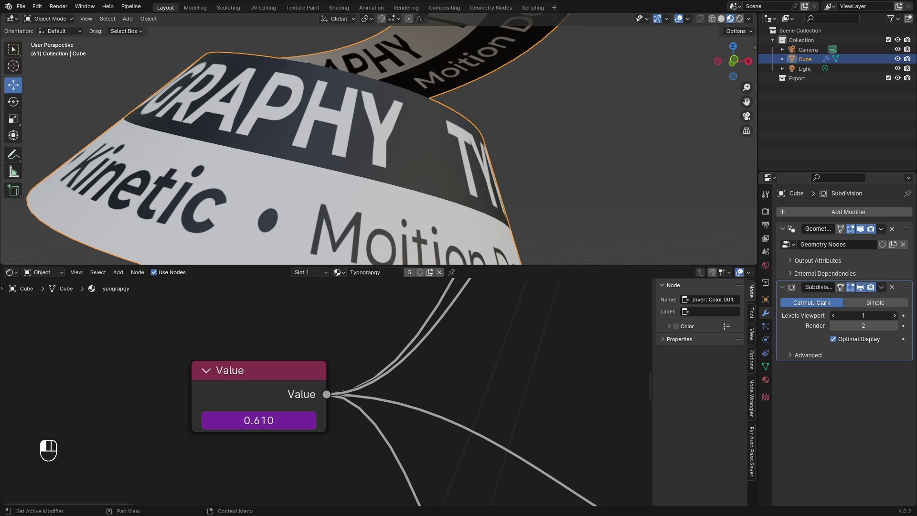
key(space)
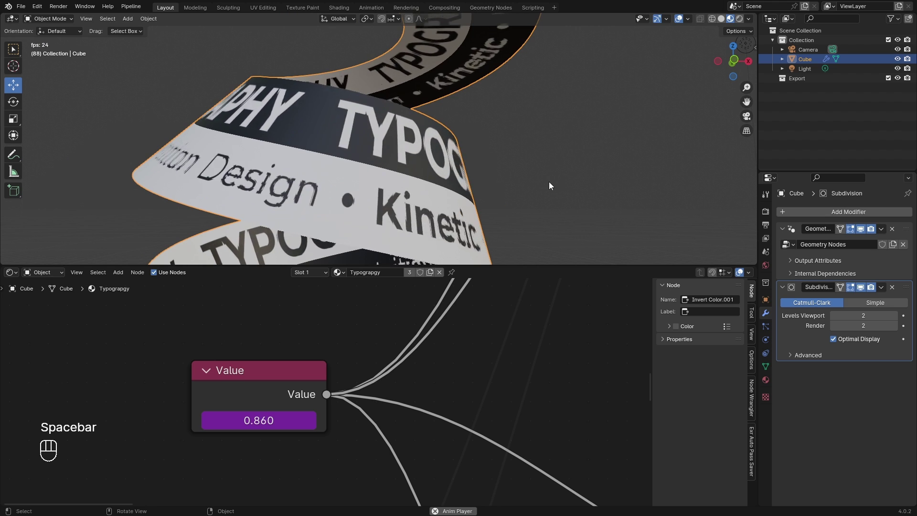
key(space)
scroll(545, 182, down, 7)
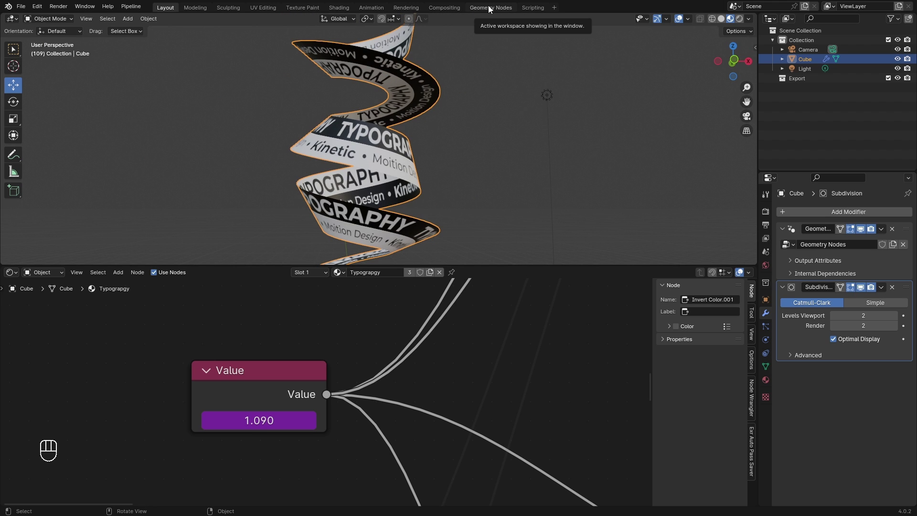
Switch to the Geometry Nodes workspace and disable the Subdivision modifier's viewport display.
click(489, 8)
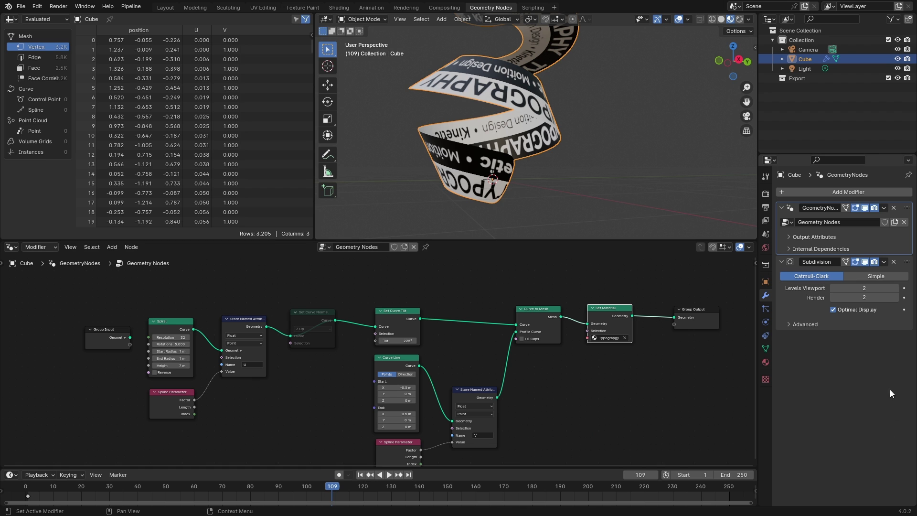
click(865, 261)
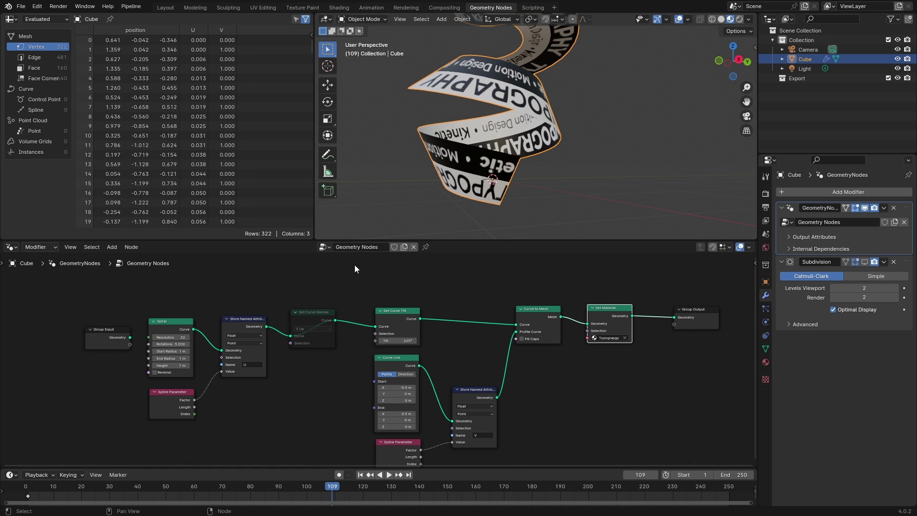
Expose the Spiral's Rotations, Start Radius, End Radius and Height, plus Set Curve Tilt's Tilt, as parameters on the Group Input.
scroll(314, 340, up, 6)
drag(416, 361, 315, 357)
drag(416, 381, 331, 380)
drag(417, 400, 315, 395)
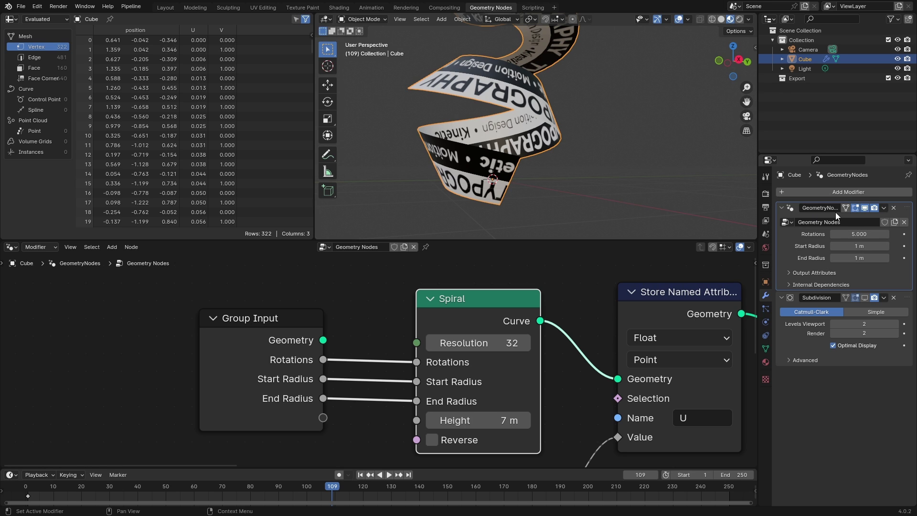
scroll(544, 415, down, 5)
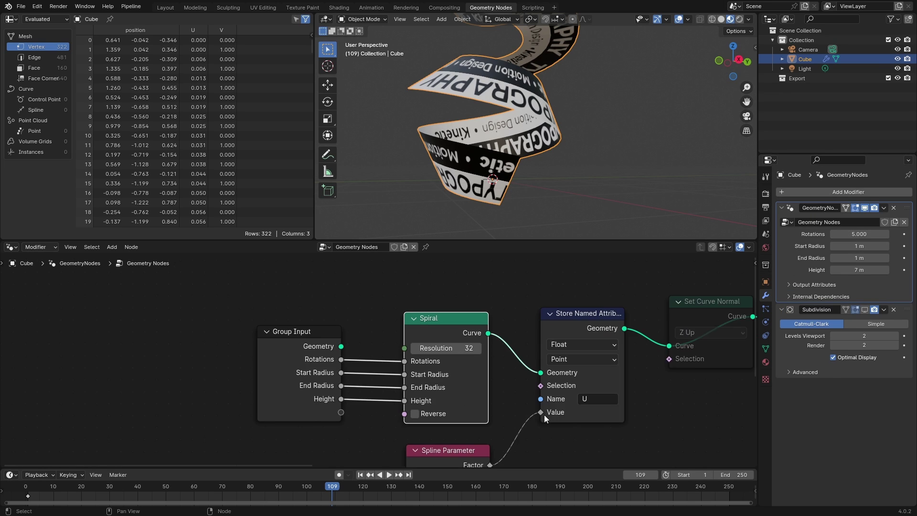
middle_drag(640, 414, 430, 424)
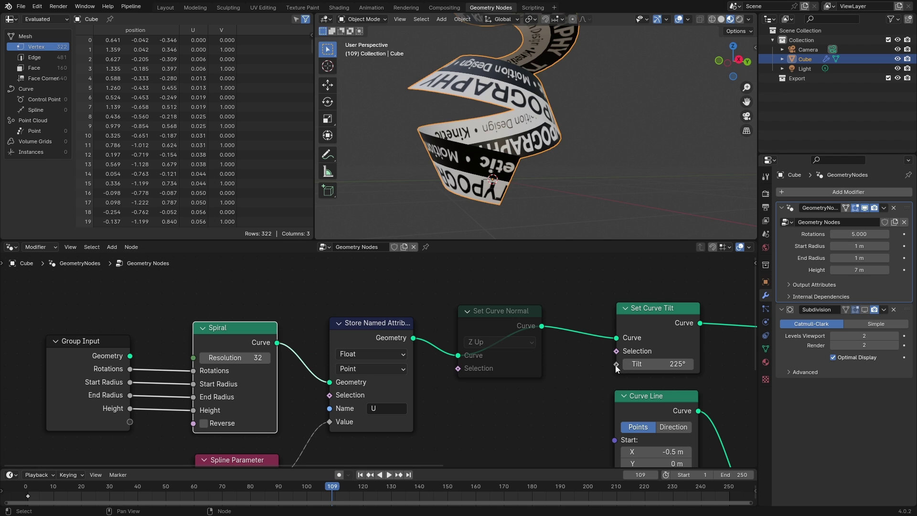
drag(616, 364, 130, 422)
key(Home)
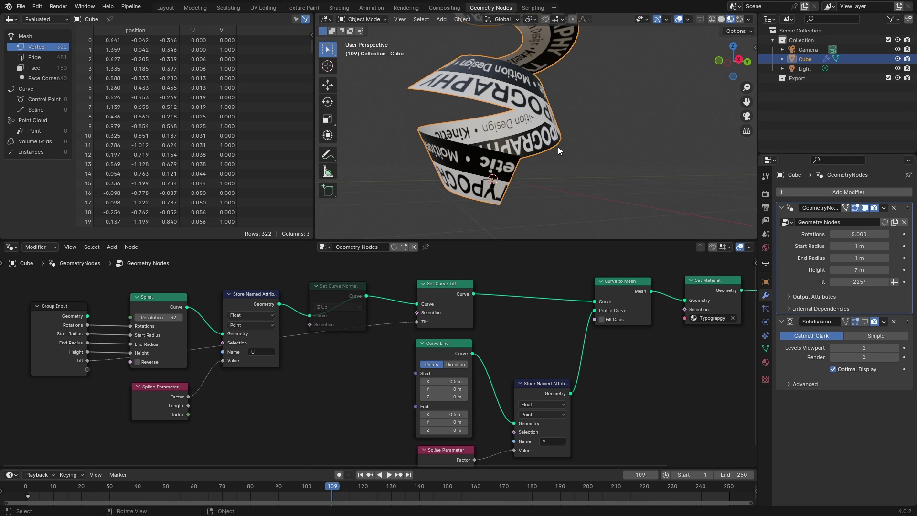
Enlarge the 3D viewport and insert a Set Curve Radius node between Set Curve Tilt and Curve to Mesh.
middle_drag(558, 147, 567, 171)
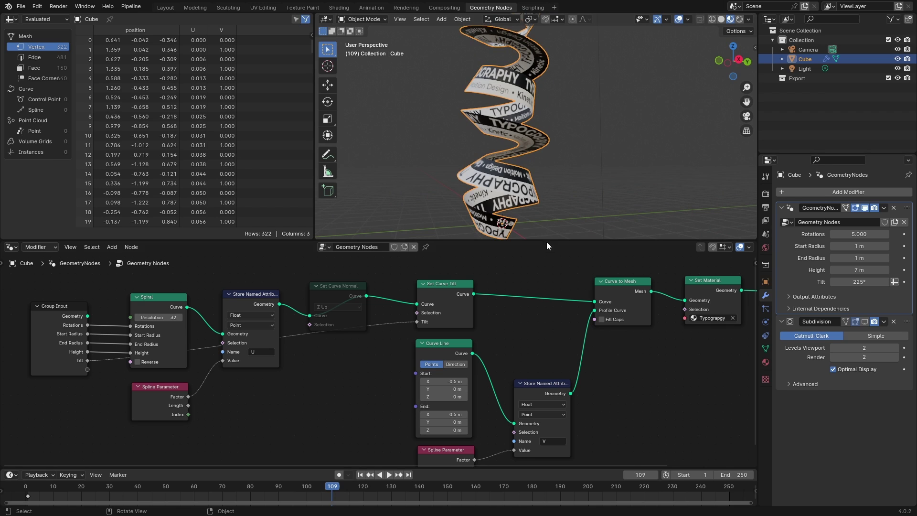
drag(547, 242, 547, 304)
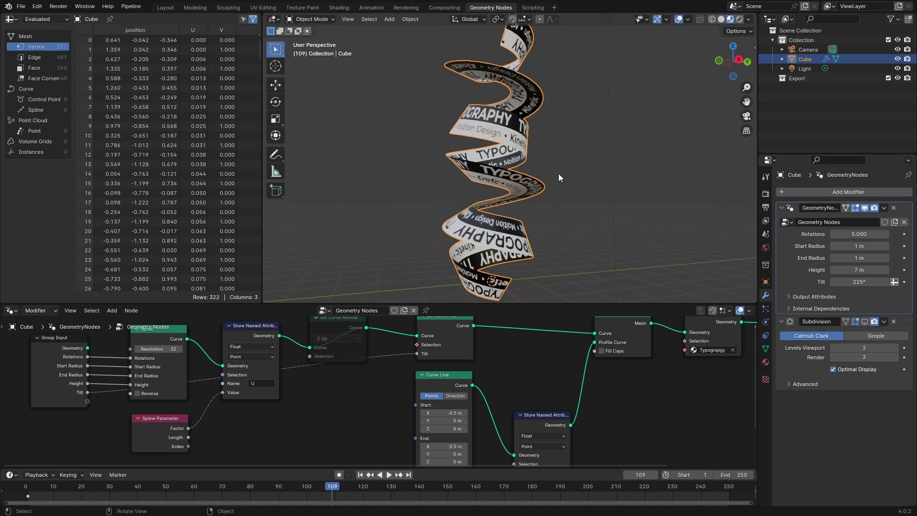
key(Home)
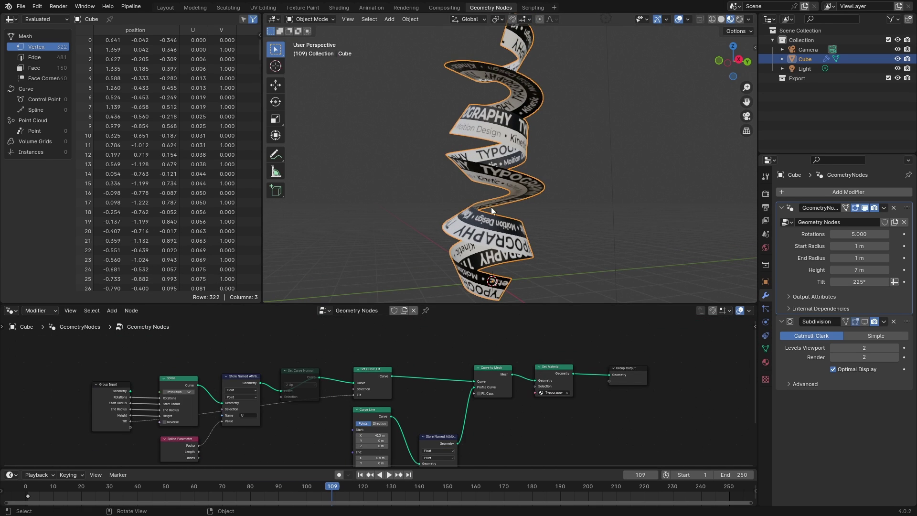
scroll(463, 377, up, 1)
key(shift+a)
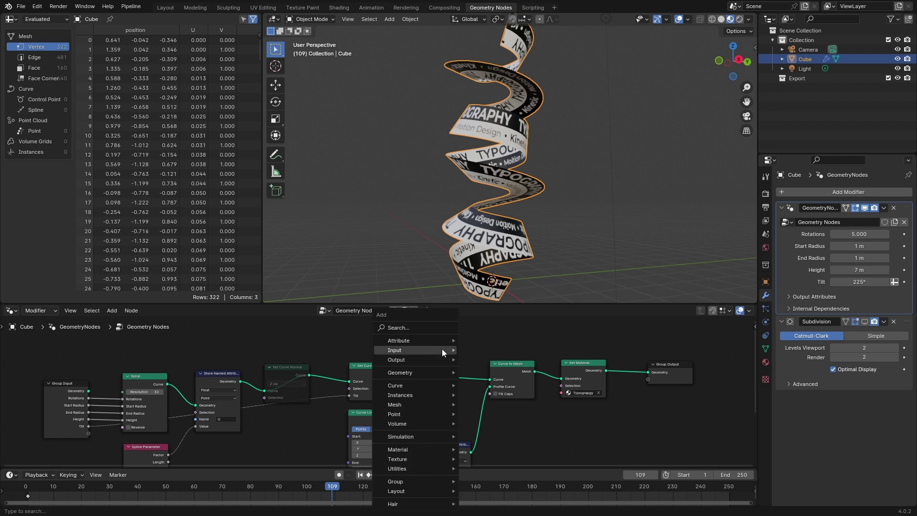
click(422, 326)
text(radis)
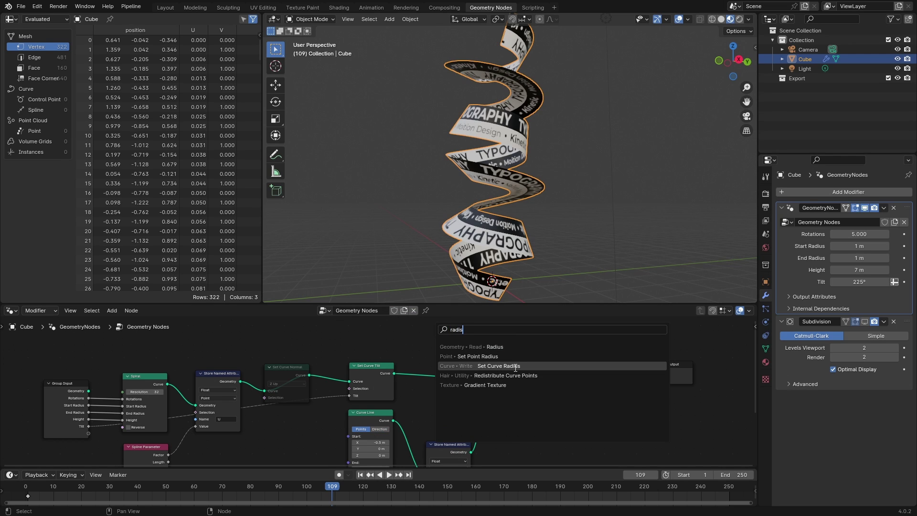
click(515, 366)
click(442, 377)
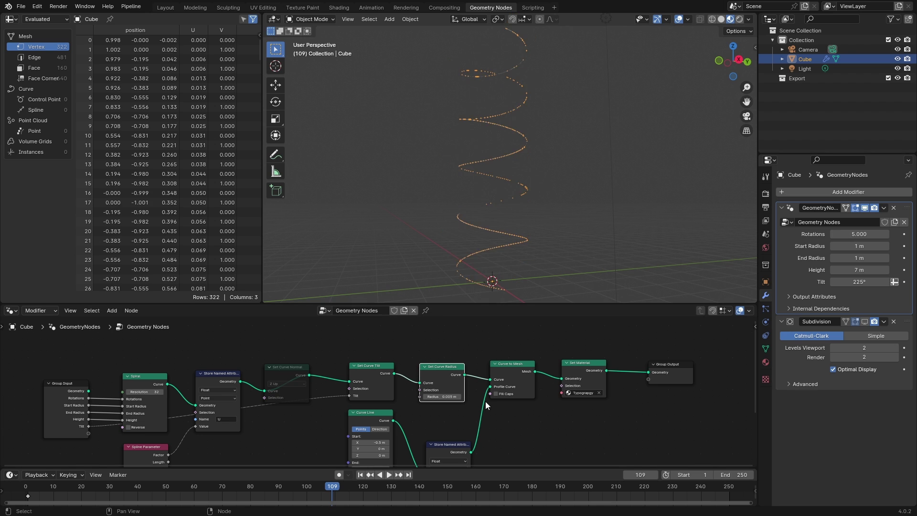
Make room after Set Curve Tilt by moving Set Curve Radius and its downstream nodes away and shifting the Curve Line group.
drag(445, 397, 478, 397)
scroll(525, 423, down, 3)
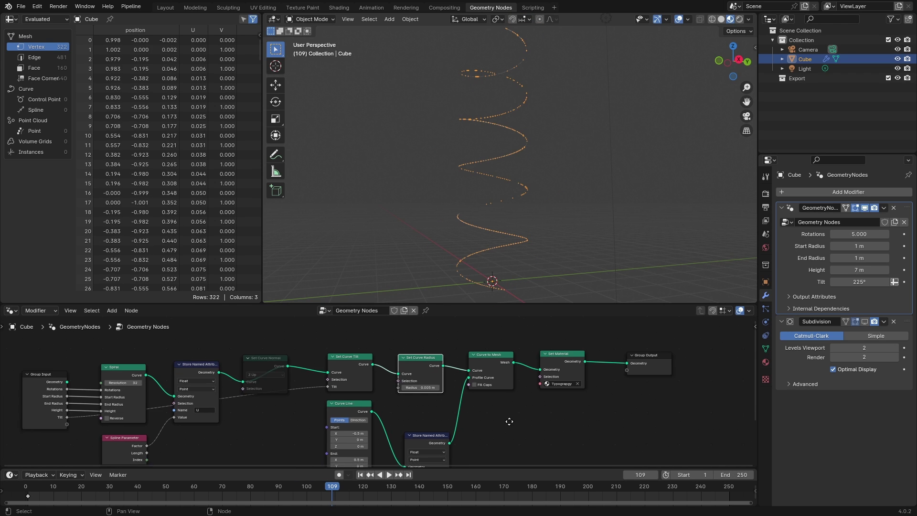
drag(605, 336, 456, 409)
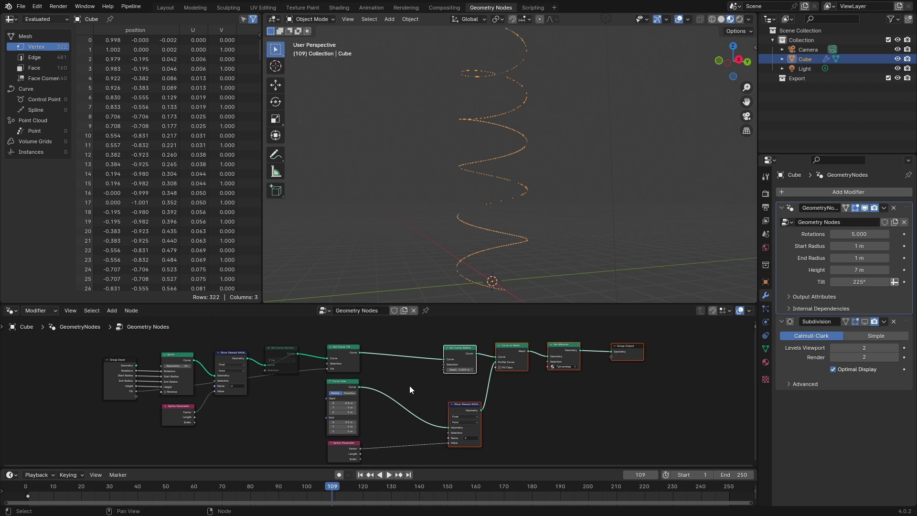
drag(368, 459, 401, 413)
scroll(389, 396, up, 2)
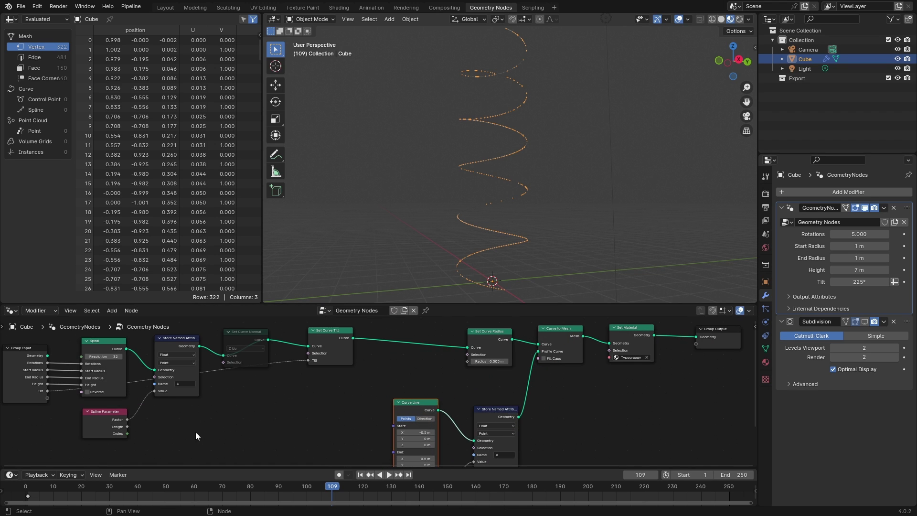
Duplicate the Spline Parameter node near Set Curve Radius and connect its Factor to the Radius input.
click(105, 416)
key(shift+d)
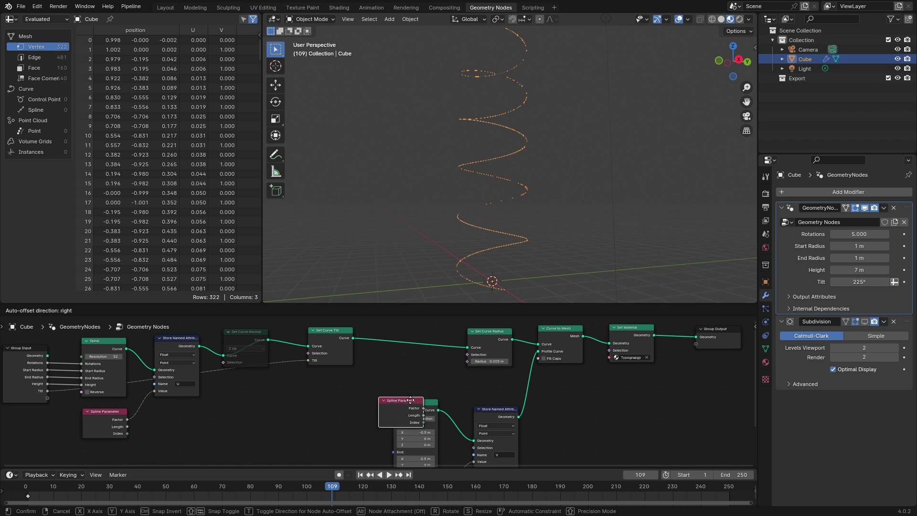
click(398, 358)
scroll(426, 371, up, 2)
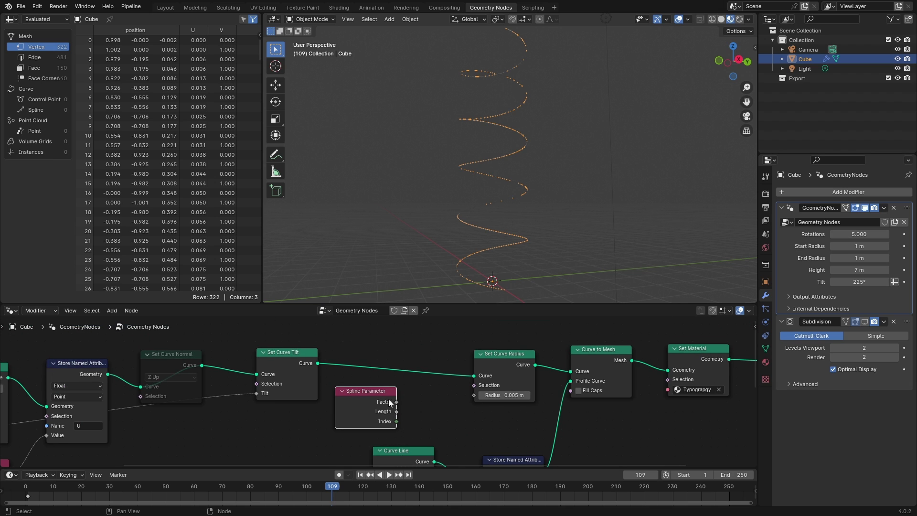
drag(397, 401, 412, 404)
drag(484, 393, 484, 394)
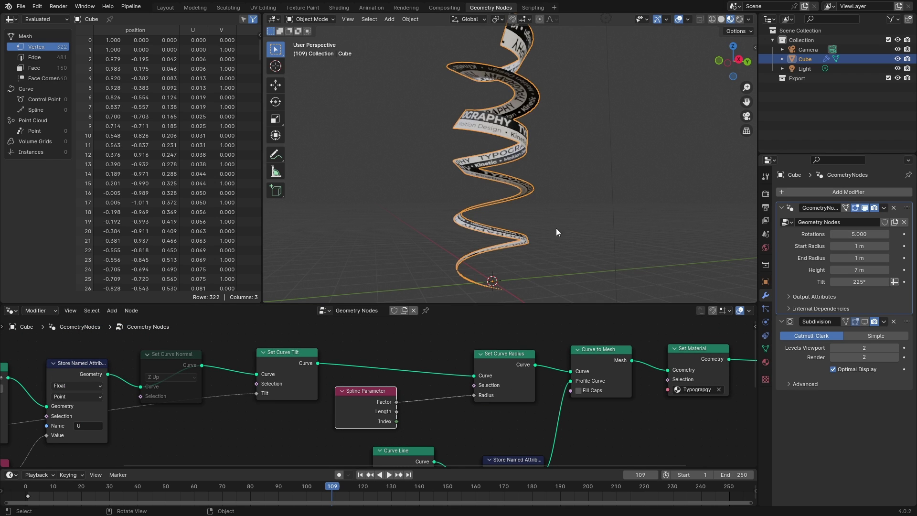
middle_drag(556, 229, 469, 287)
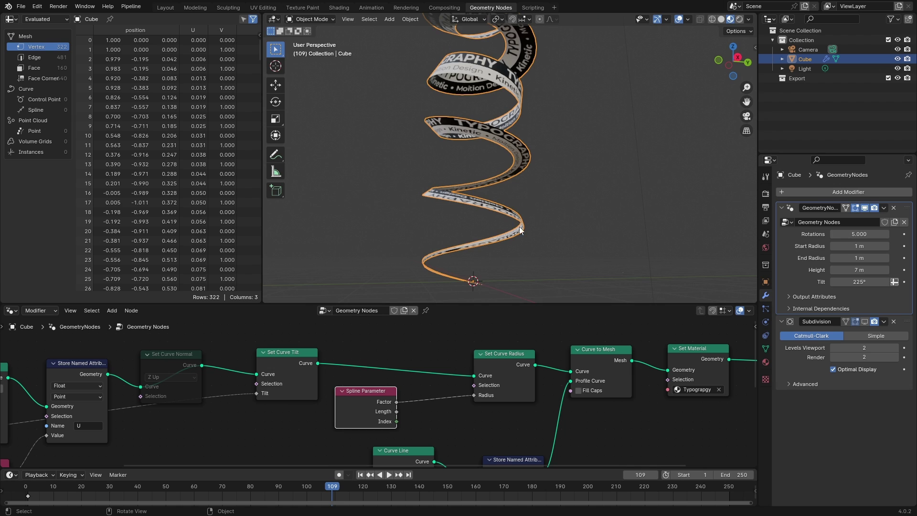
Insert a Float Curve node on the link between the duplicated Spline Parameter and Set Curve Radius.
scroll(519, 226, down, 4)
drag(360, 403, 288, 426)
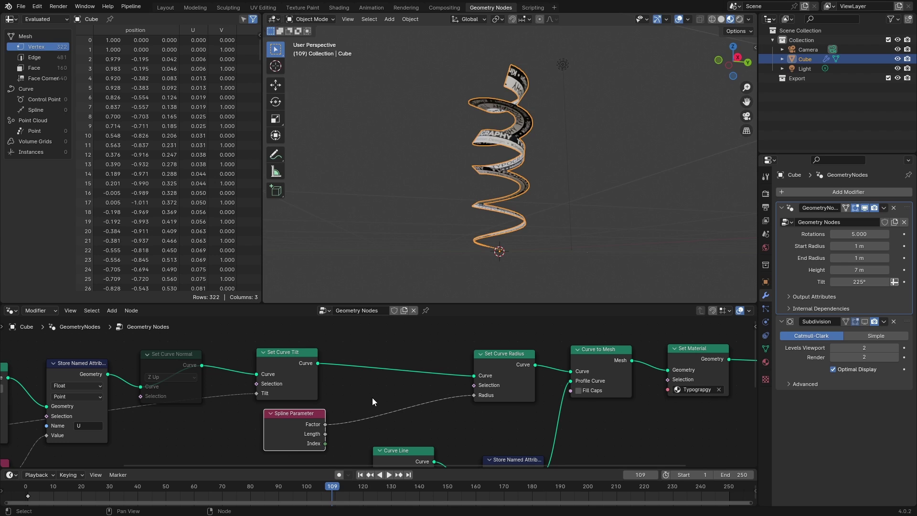
key(shift+a)
text(flot)
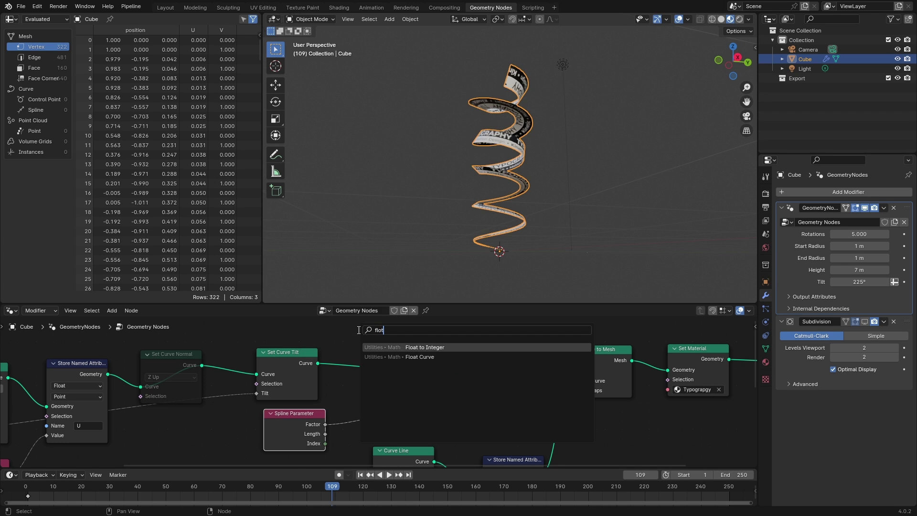
click(419, 357)
click(418, 402)
Shape the Float Curve into an arch peaking in the middle with both ends at 0, and move its node below the main links.
middle_drag(494, 309, 522, 335)
drag(438, 377, 482, 412)
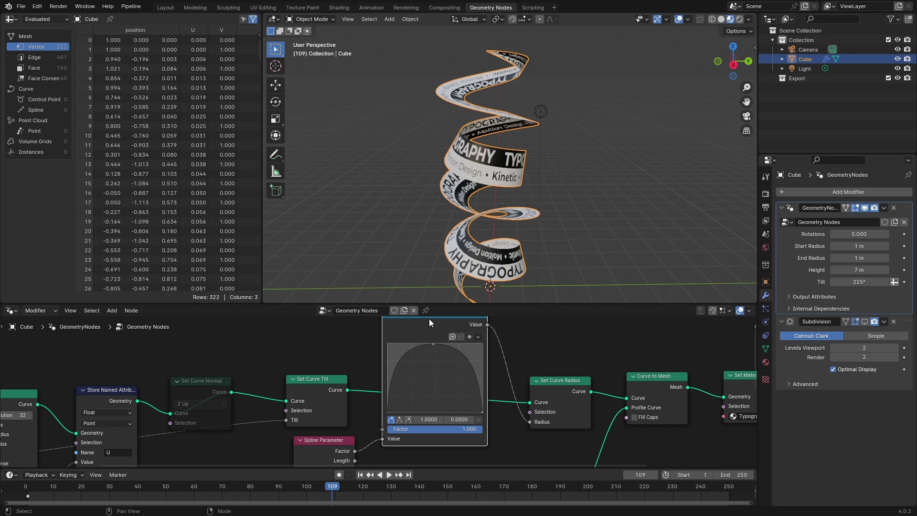
drag(429, 319, 429, 403)
middle_drag(429, 403, 436, 311)
scroll(465, 499, down, 2)
scroll(482, 406, down, 3)
scroll(525, 181, down, 2)
middle_drag(527, 159, 514, 210)
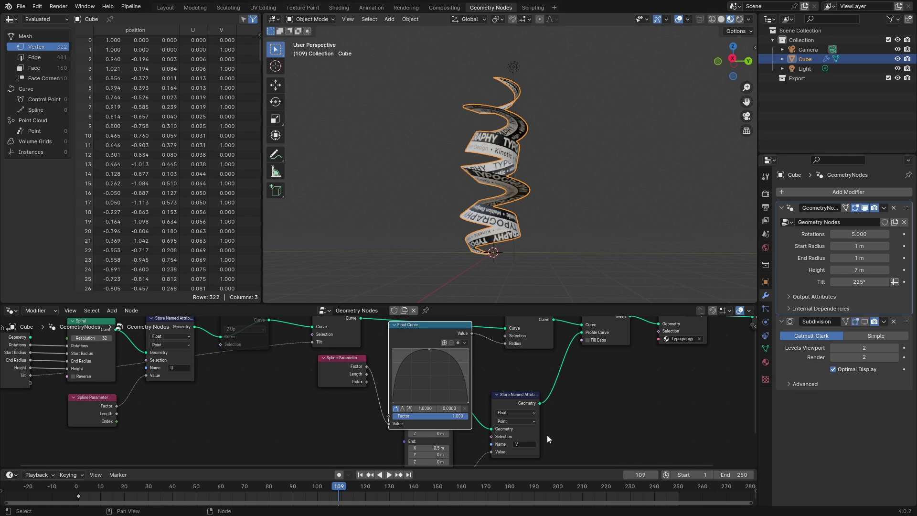
Move Curve to Mesh, Set Material and Group Output away and insert a Trim Curve node after Set Curve Radius.
scroll(512, 186, up, 2)
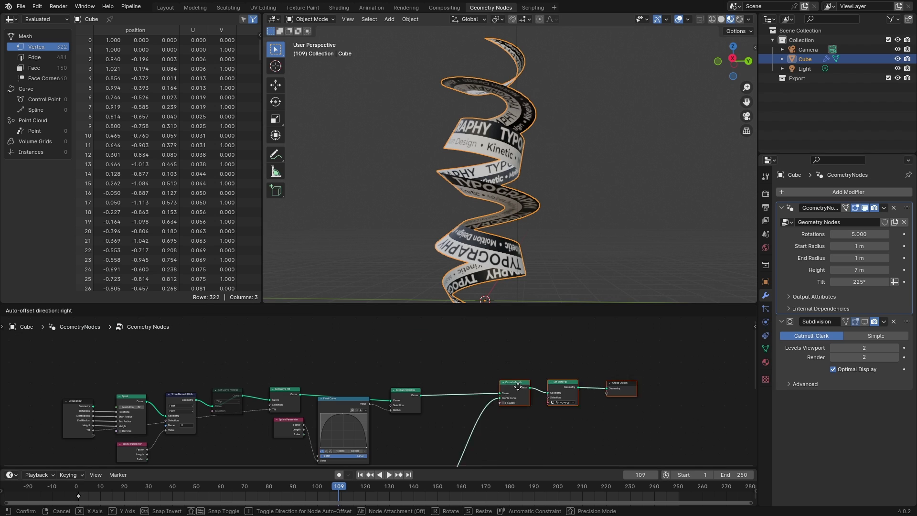
click(466, 429)
scroll(466, 428, up, 5)
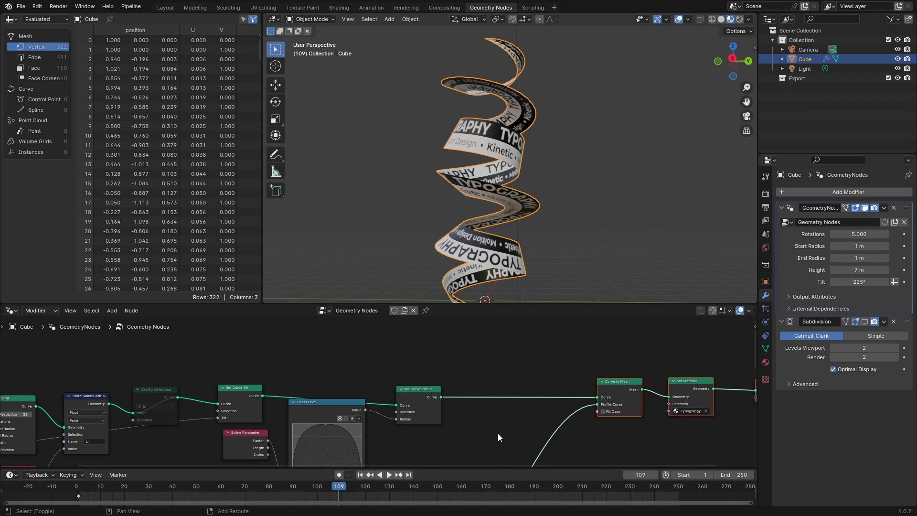
key(shift+a)
text(trim)
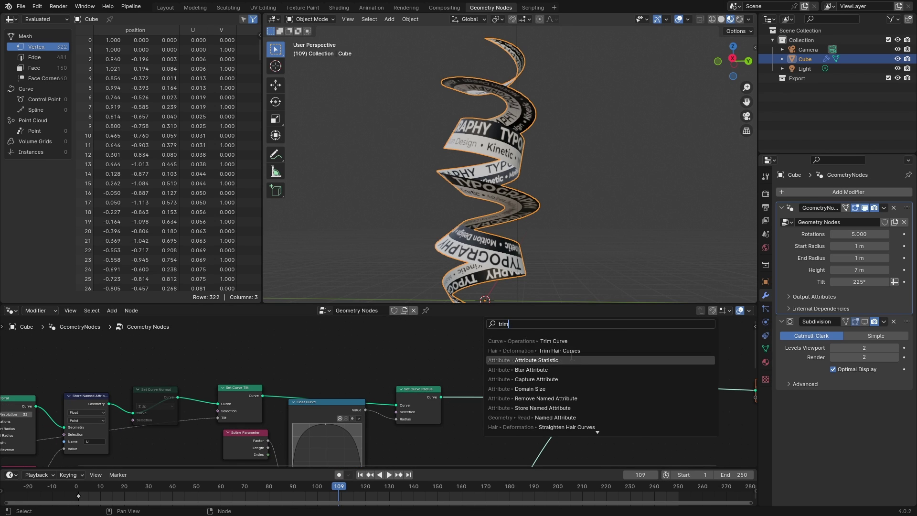
click(566, 342)
click(459, 386)
scroll(492, 434, up, 4)
drag(542, 448, 498, 448)
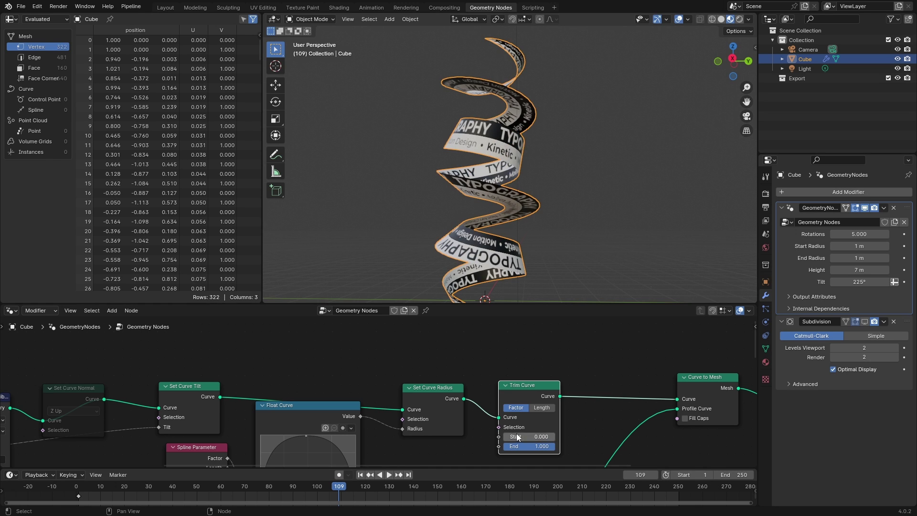
Add a second Group Input below Set Curve Radius and expose Trim Curve's Start and End values through it as modifier parameters.
mouse_move(518, 437)
mouse_down()
mouse_move(568, 437)
mouse_move(518, 437)
mouse_up()
scroll(612, 418, down, 2)
drag(604, 406, 558, 393)
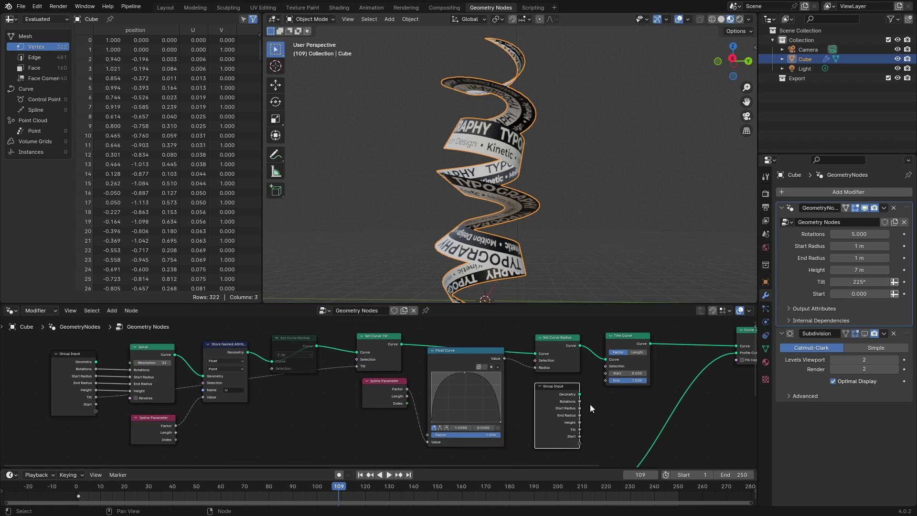
scroll(590, 404, up, 2)
middle_drag(590, 404, 416, 375)
scroll(502, 378, up, 1)
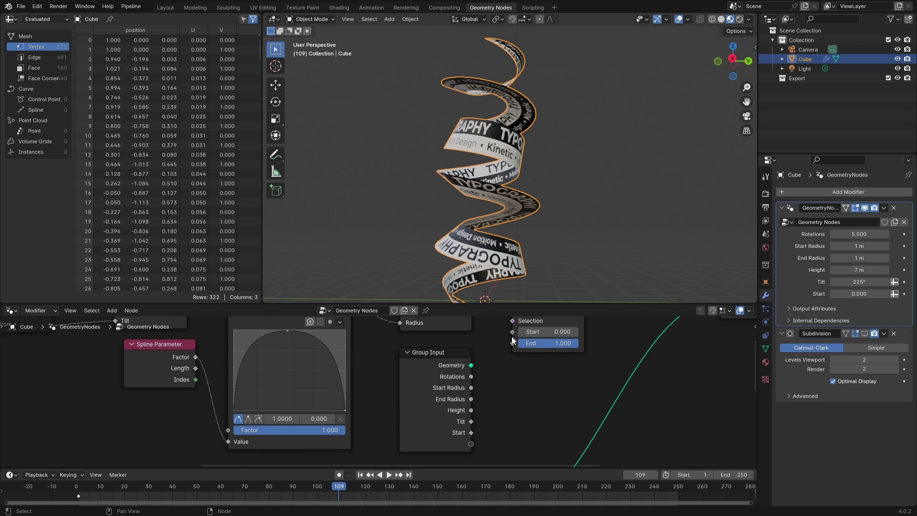
drag(512, 336, 472, 443)
key(Home)
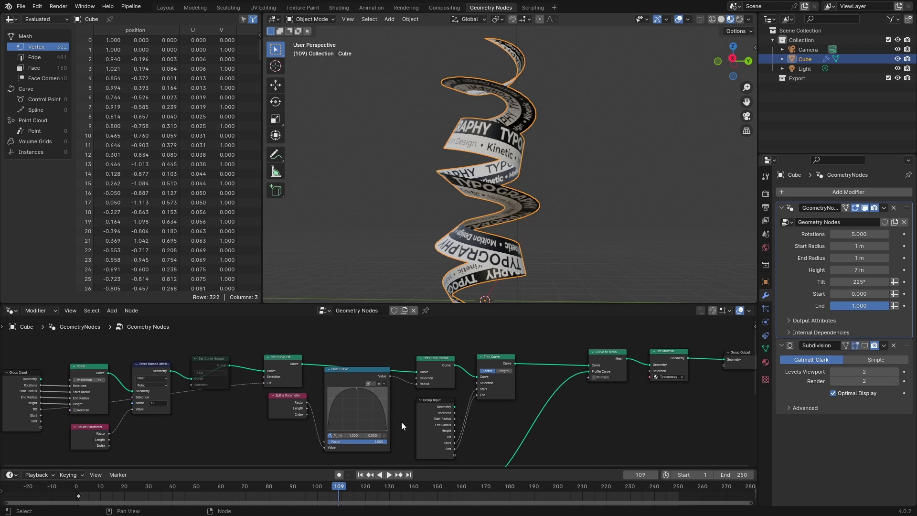
Mute the Set Curve Radius node and toggle the muting of the Set Curve Normal node on and off.
scroll(401, 423, up, 1)
drag(452, 350, 454, 355)
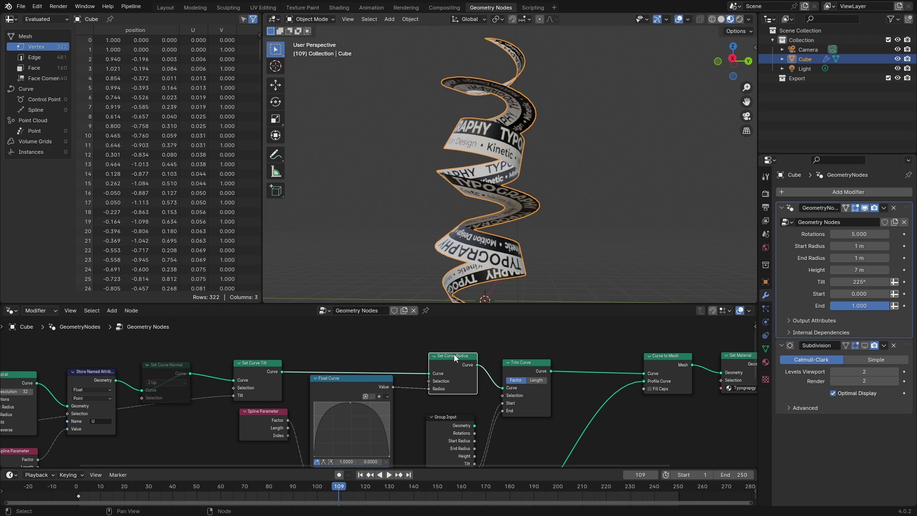
key(m)
click(161, 366)
drag(162, 372, 165, 361)
key(m)
key(m)
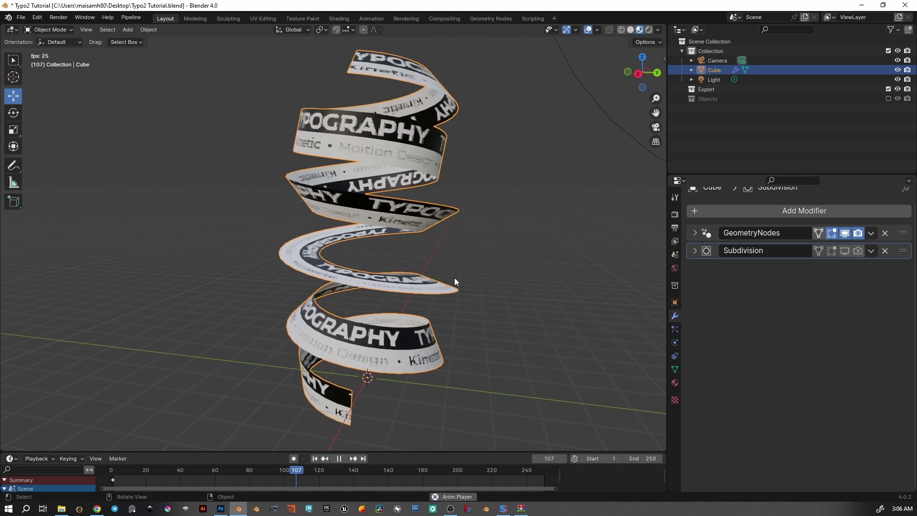
Add a Simple Deform modifier to the ribbon and play the animation to view the twist from several angles.
click(801, 210)
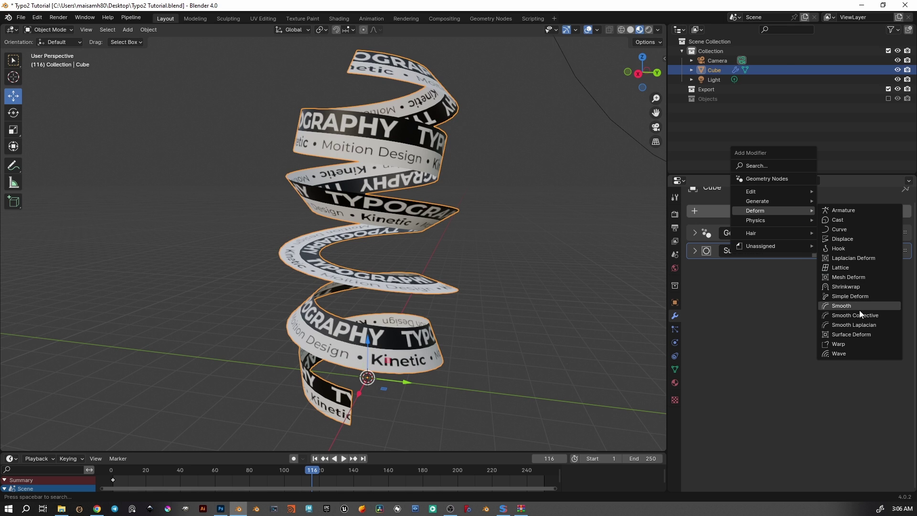
click(791, 211)
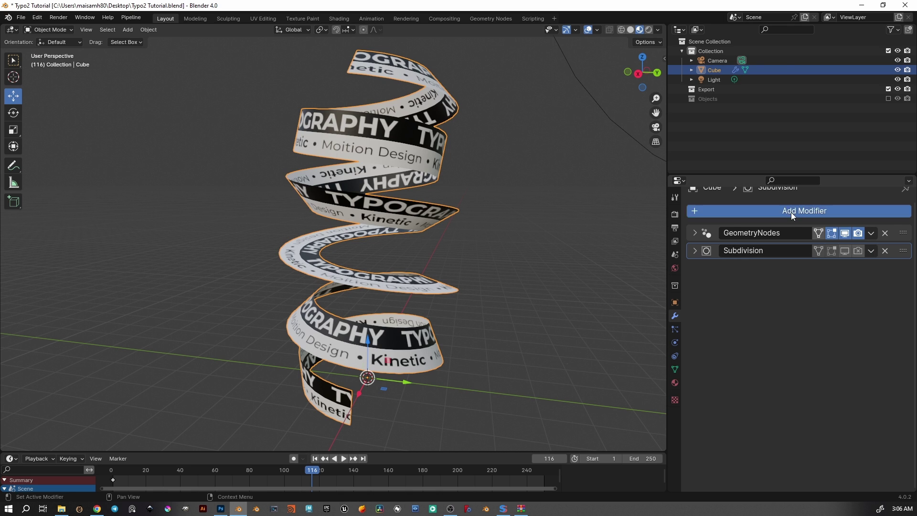
mouse_move(791, 212)
click(837, 299)
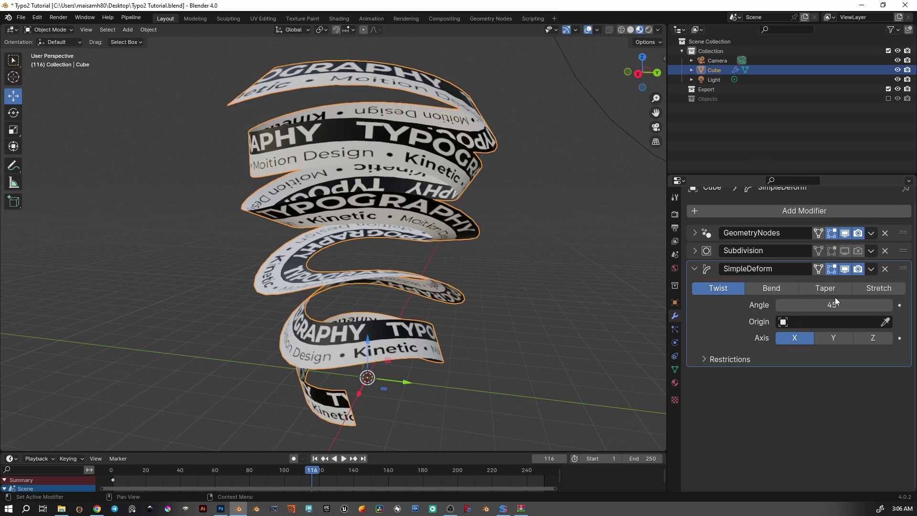
key(space)
middle_drag(490, 167, 566, 179)
middle_drag(554, 233, 451, 239)
scroll(451, 239, up, 3)
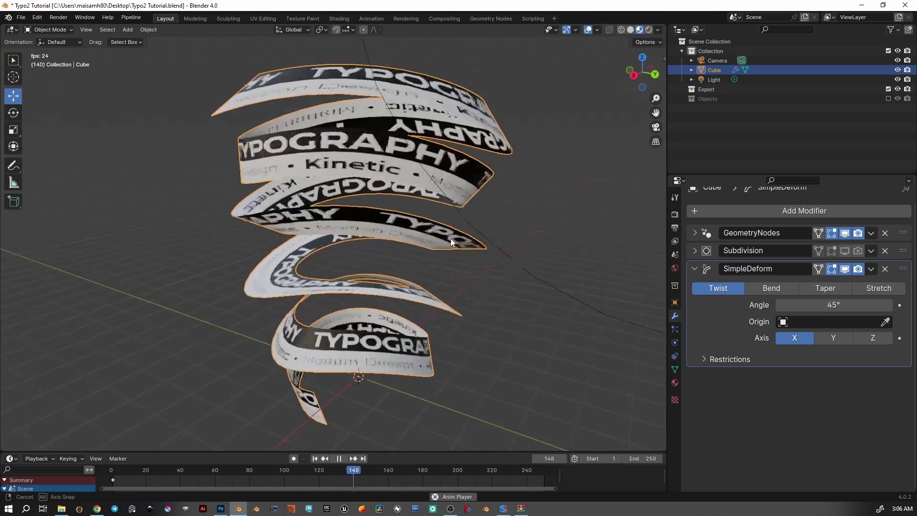
Drive the Tilt parameter of the GeometryNodes modifier with the expression #frame/100.
click(696, 233)
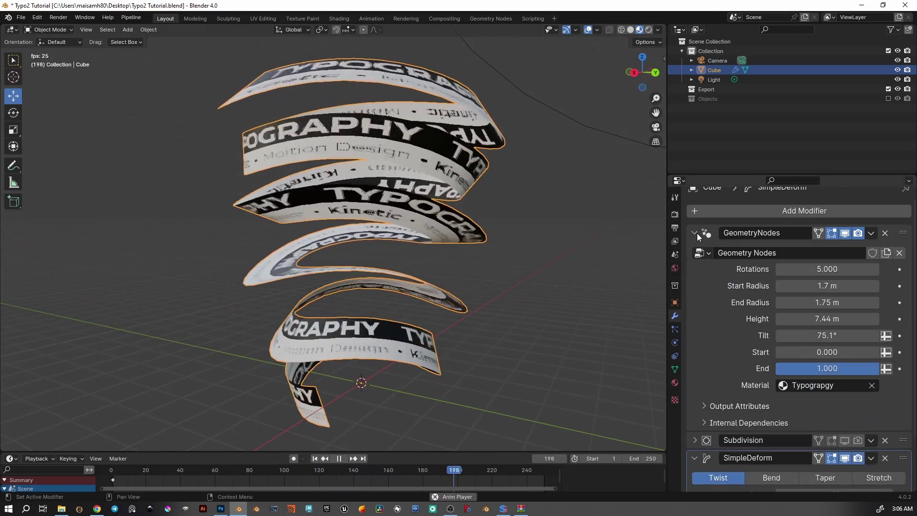
click(839, 334)
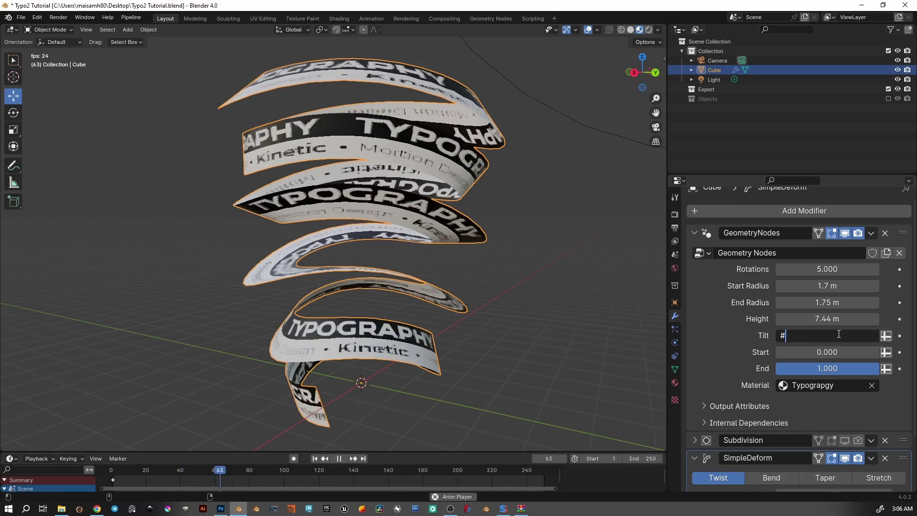
text(#frame)
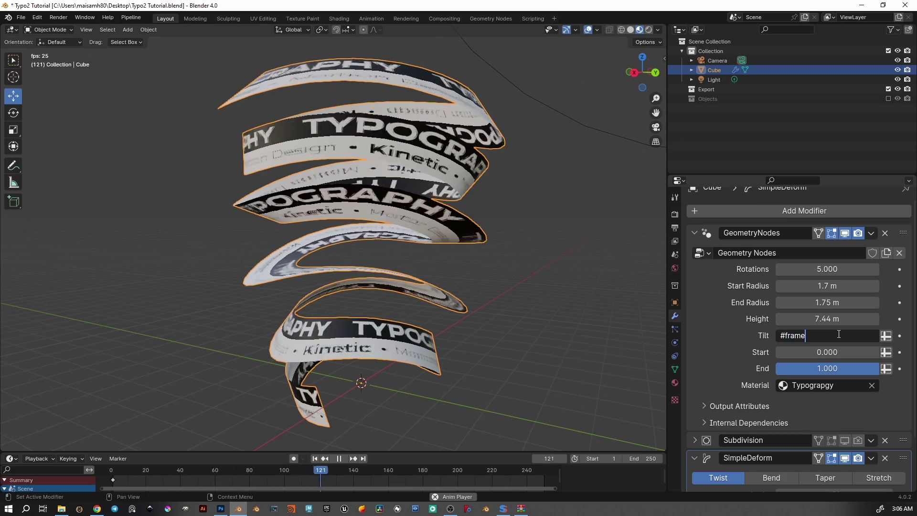
text(/100)
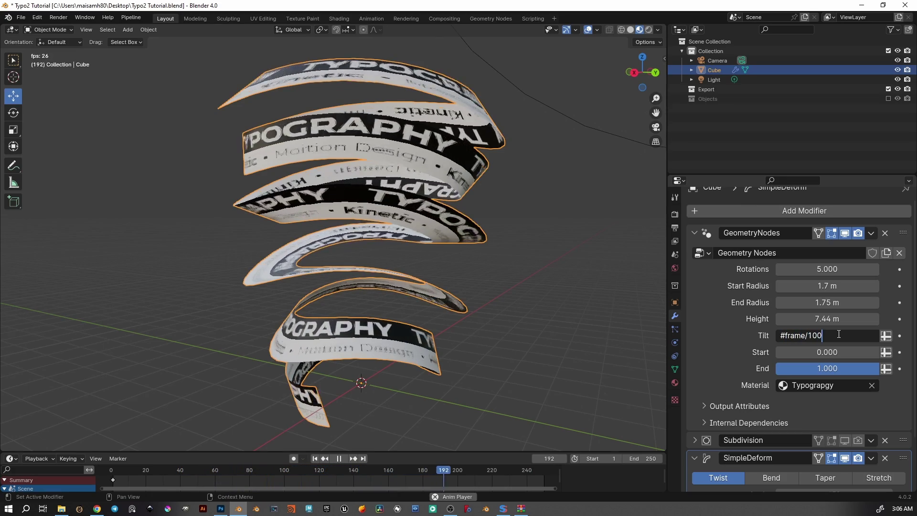
key(Return)
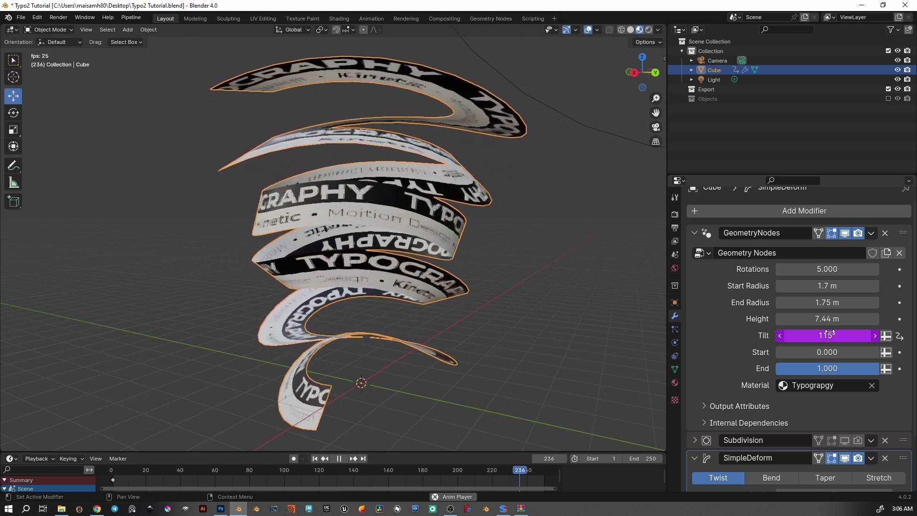
Speed up the Tilt driver by trying frame/10 and settling on frame/20, and play the animation.
key(space)
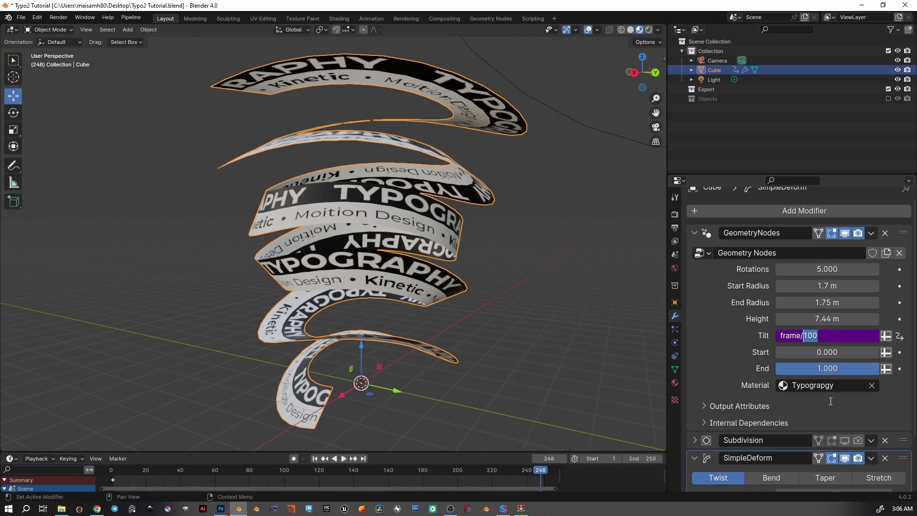
key(Return)
key(space)
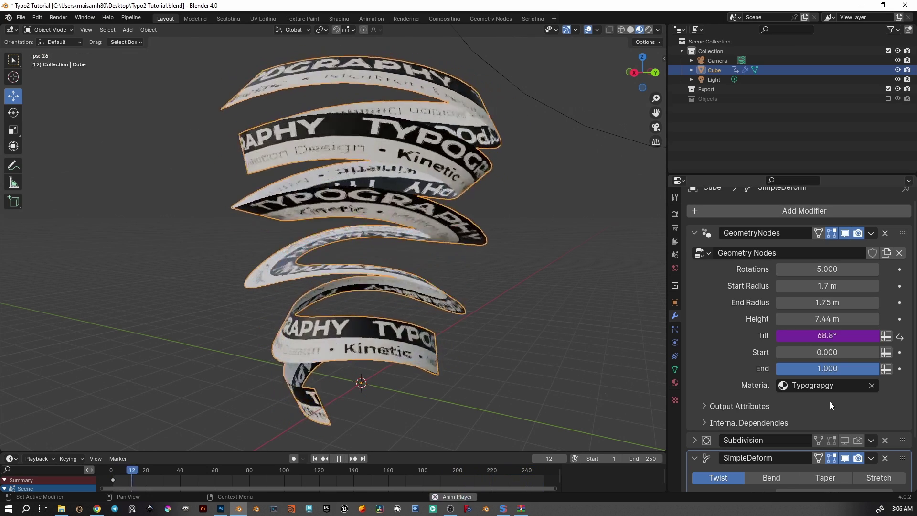
key(space)
click(814, 335)
drag(815, 336, 799, 342)
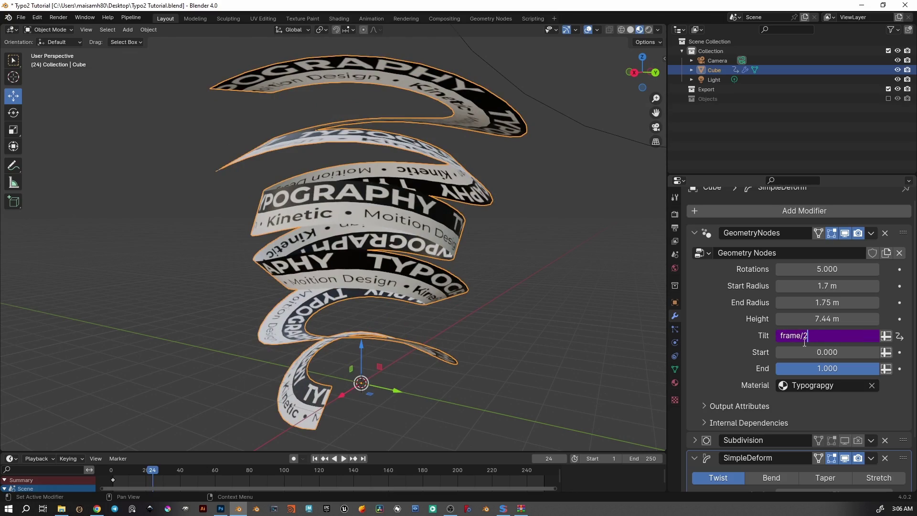
text(/2)
key(Return)
key(space)
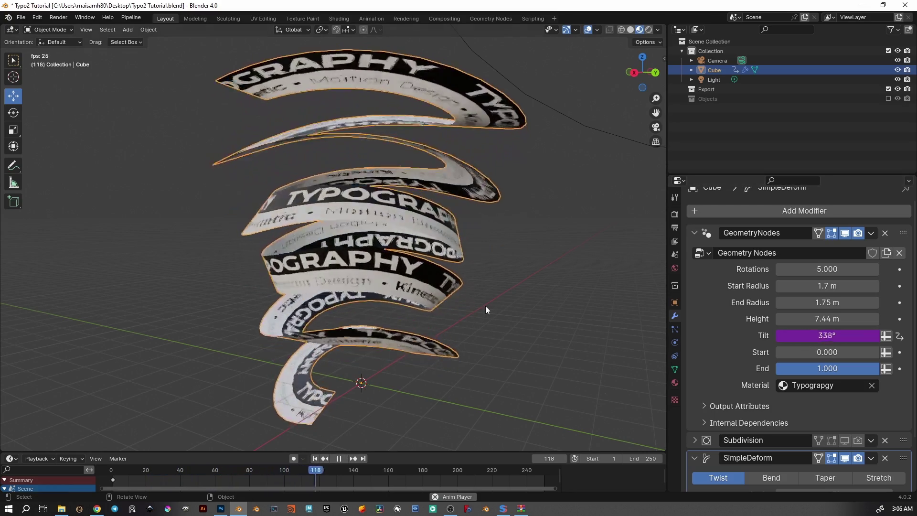
middle_drag(507, 254, 601, 323)
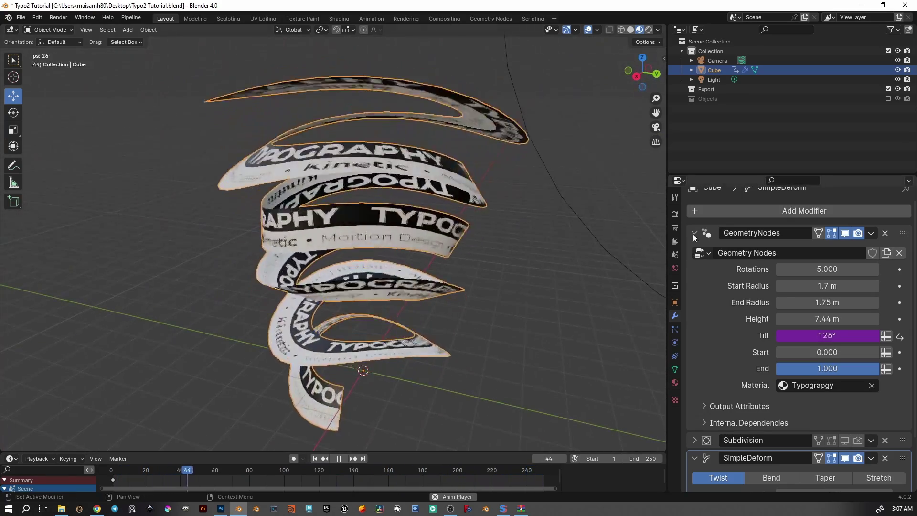
Switch the Simple Deform modifier to Bend and try out a different bend angle.
scroll(693, 234, down, 3)
click(750, 414)
middle_drag(550, 335, 520, 306)
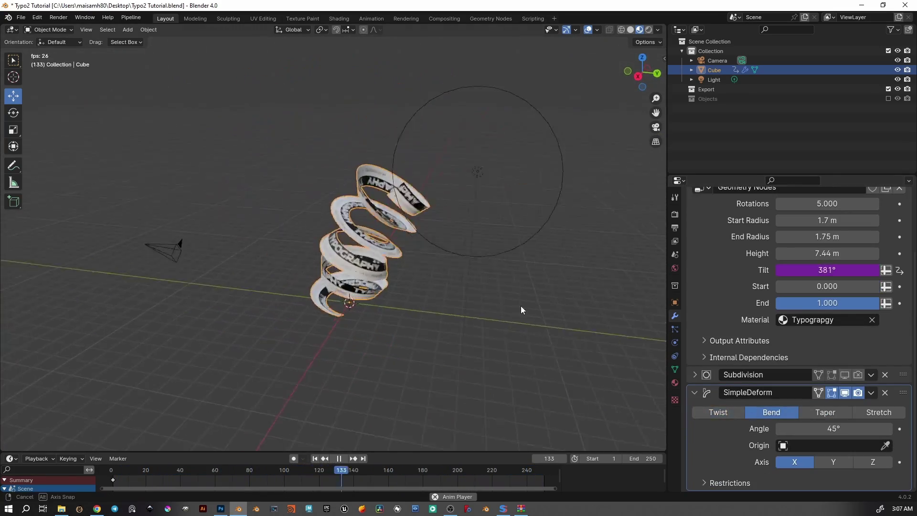
drag(834, 429, 812, 429)
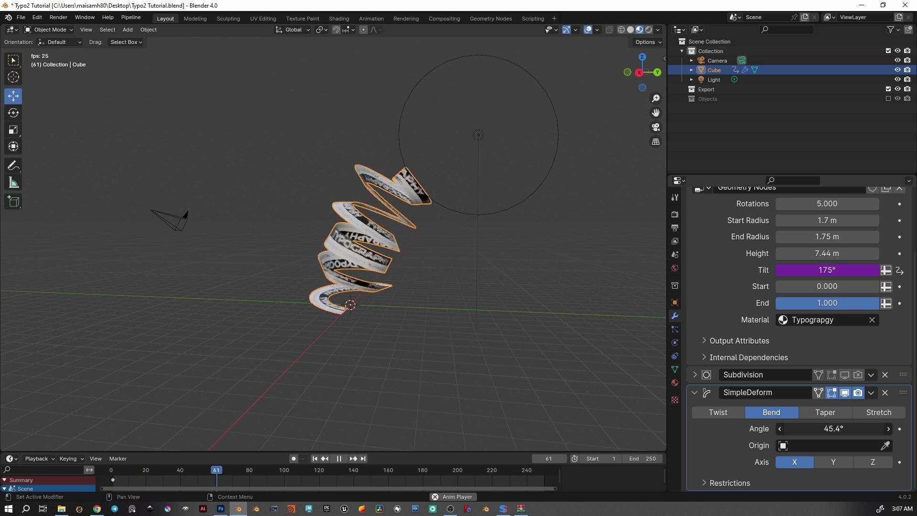
Set the spiral's Start Radius and End Radius to 1 m, Rotations to 8 and Height to 10 m.
click(840, 235)
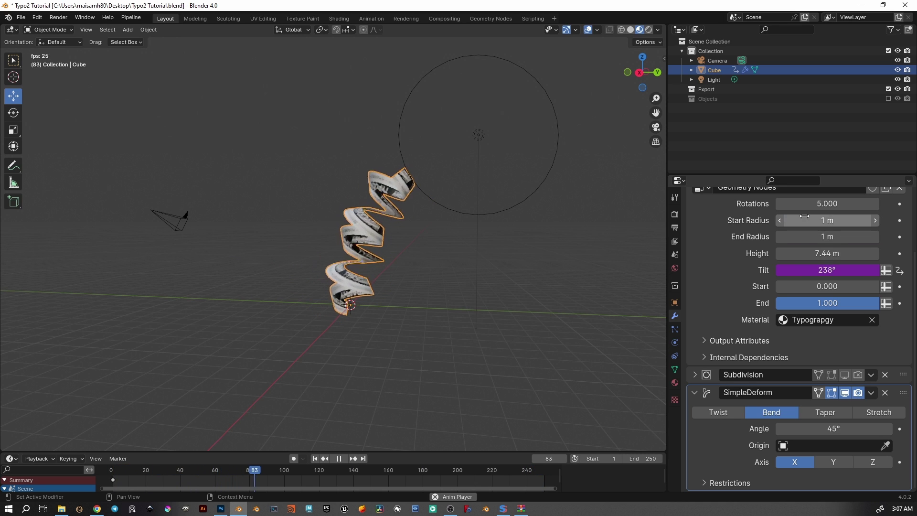
scroll(838, 286, up, 2)
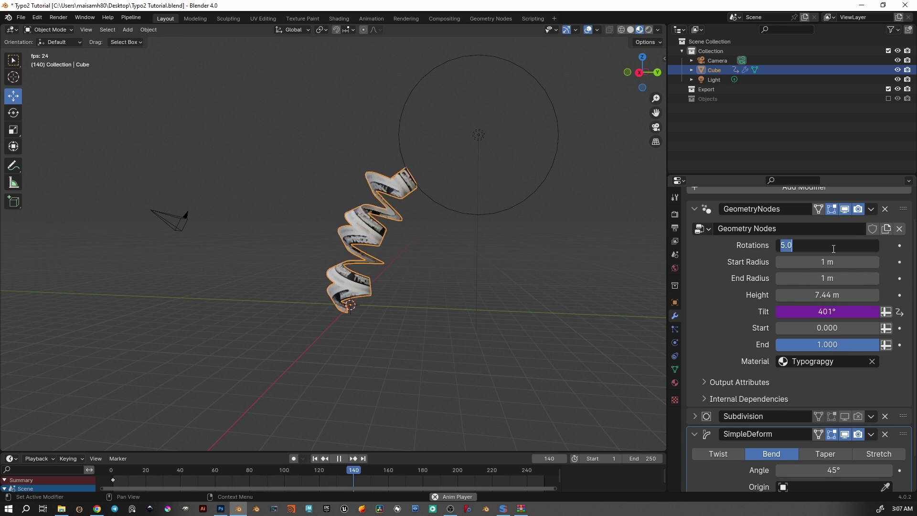
text(8)
key(Return)
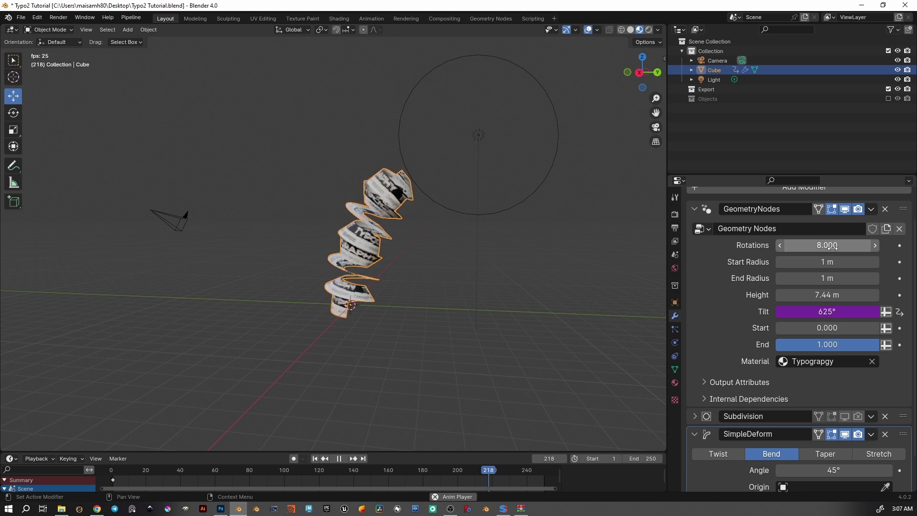
double_click(822, 294)
text(10)
key(Return)
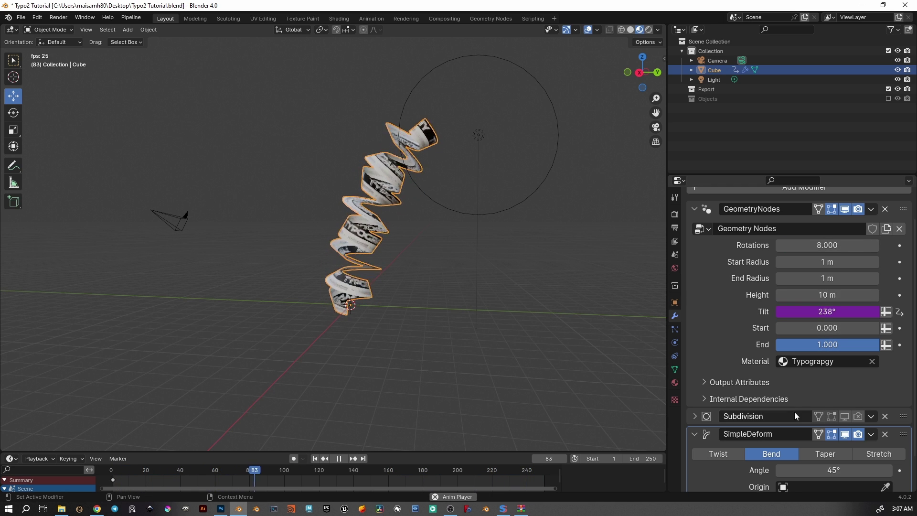
Raise the Bend angle to 360° and inspect the curled ribbon from another side.
scroll(795, 412, down, 2)
drag(834, 428, 899, 429)
scroll(484, 358, up, 3)
middle_drag(483, 358, 416, 337)
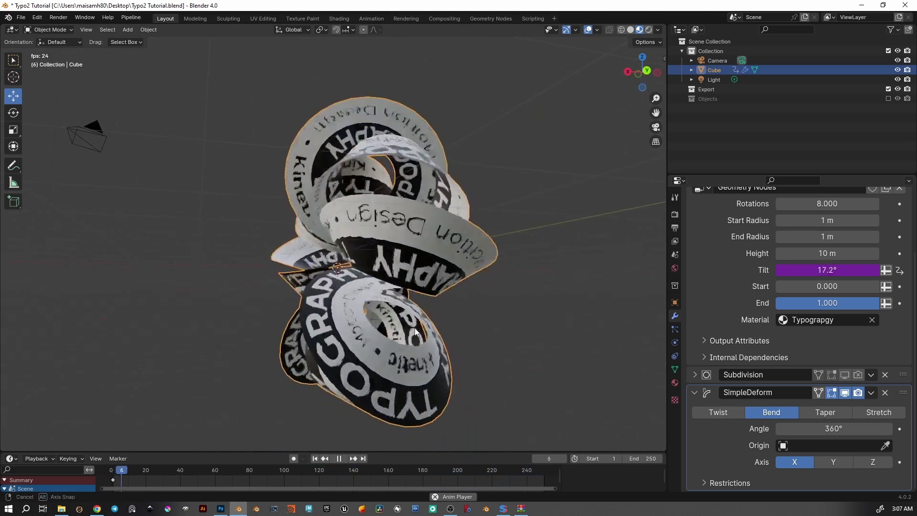
key(space)
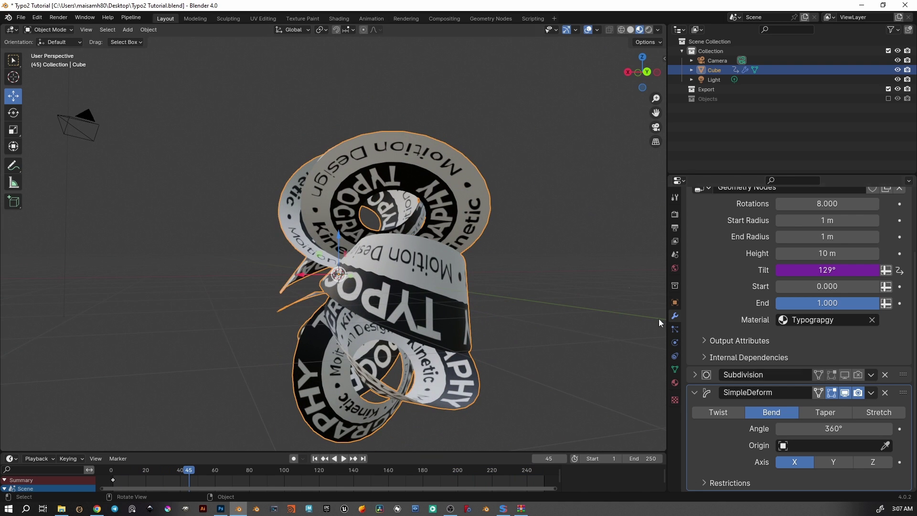
Try the Taper mode of Simple Deform with a changed factor, and undo the factor change.
click(825, 413)
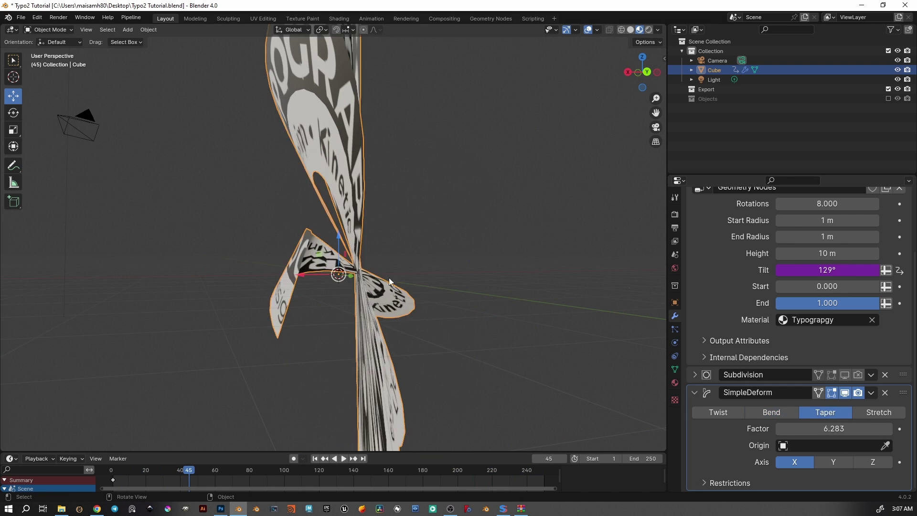
middle_drag(389, 277, 549, 283)
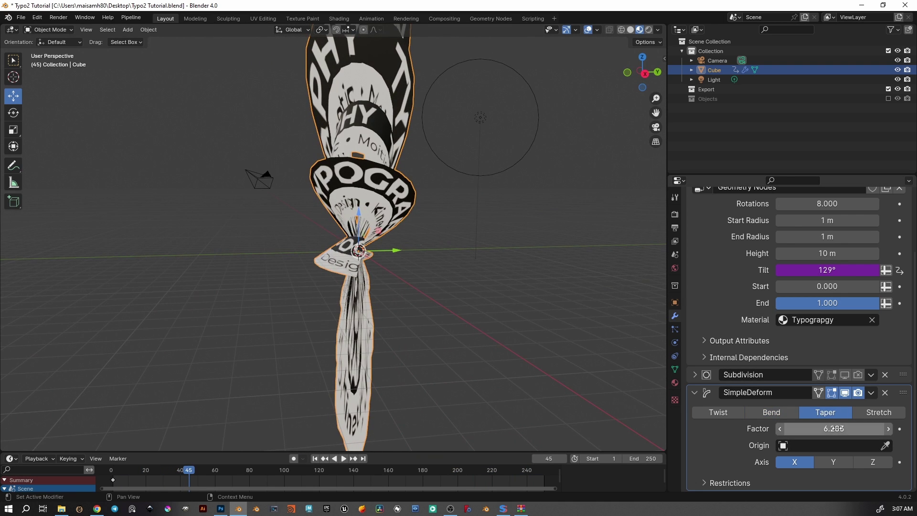
drag(834, 429, 789, 429)
key(ctrl+z)
Switch Simple Deform to Stretch with a factor of -0.647 along the Z axis.
click(882, 415)
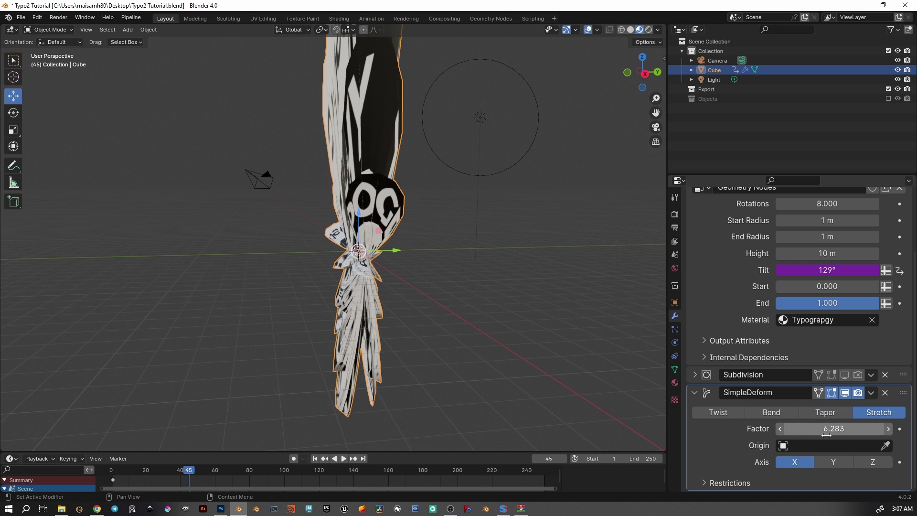
middle_drag(528, 264, 568, 265)
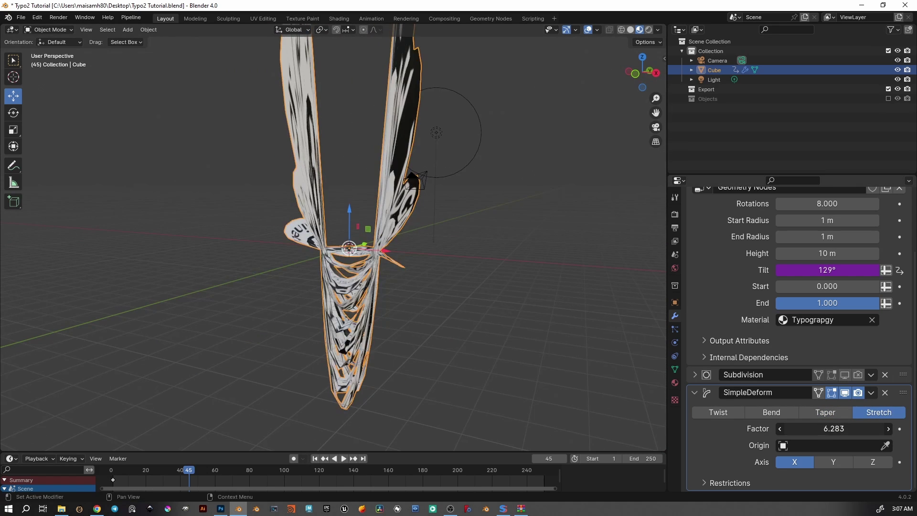
drag(835, 429, 767, 429)
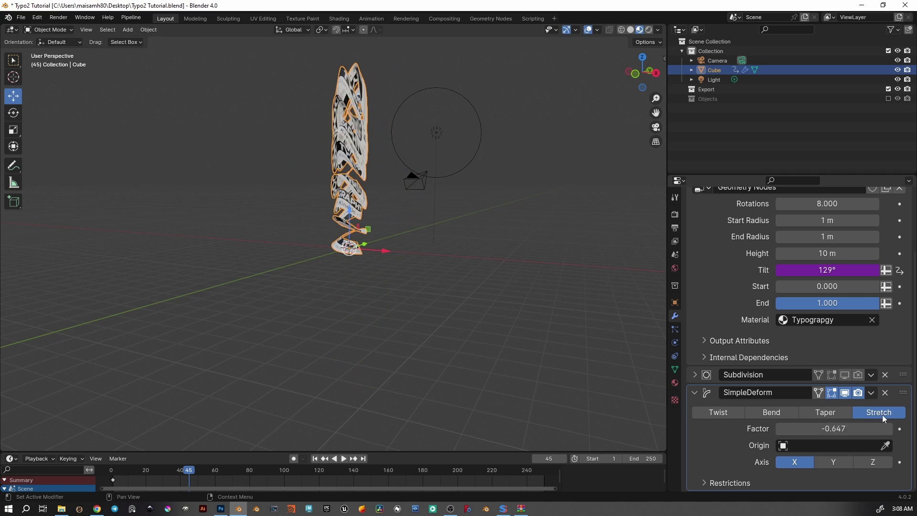
click(846, 461)
click(865, 462)
middle_drag(473, 182, 495, 162)
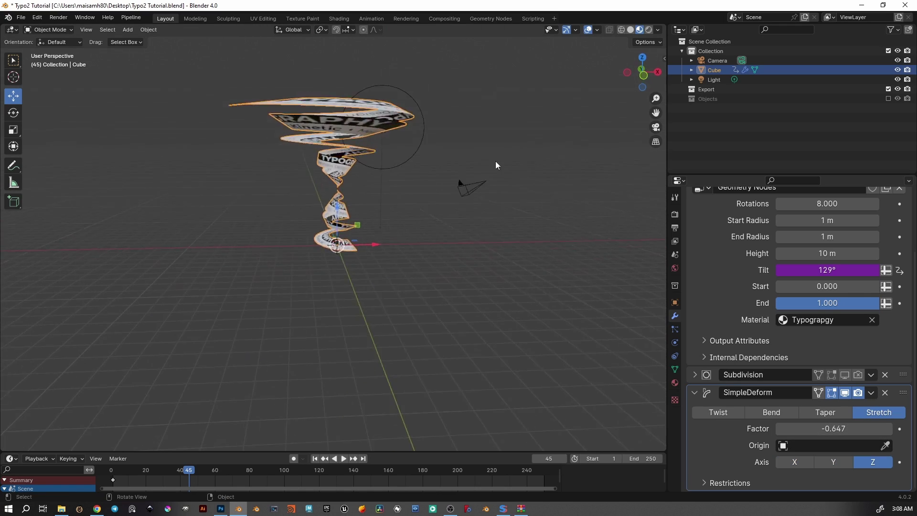
Play the stretched ribbon's animation up close from below, switch the viewport to Rendered shading and stop playback.
key(space)
middle_drag(382, 169, 402, 337)
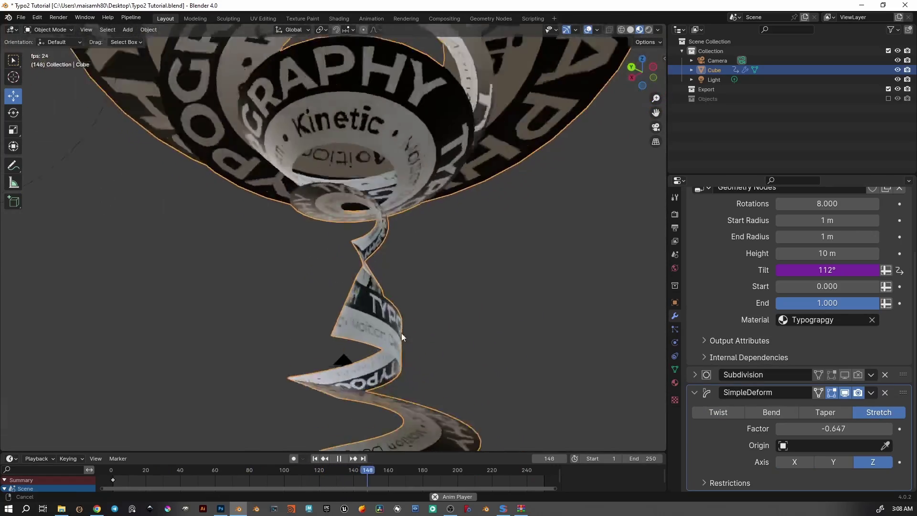
click(648, 30)
key(space)
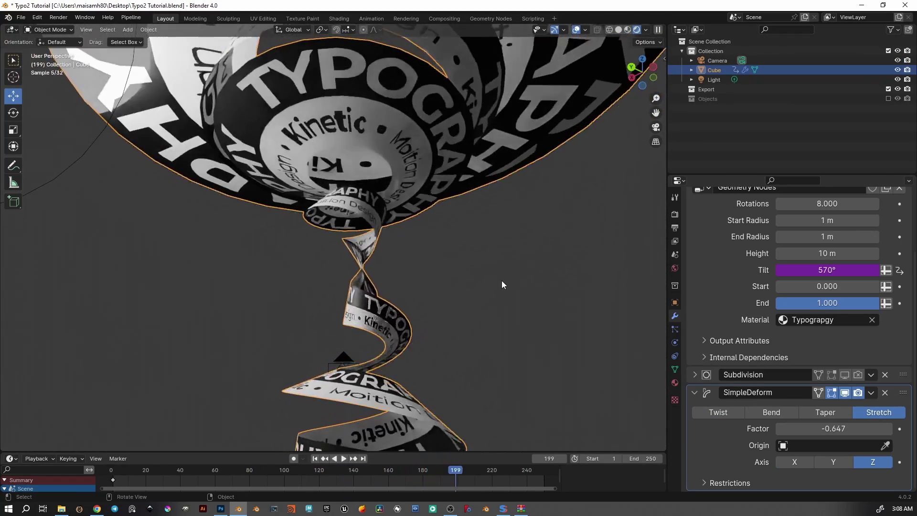
Examine the playing animation of the finished scene with the typography ribbon, wooden blobs and wall from several sides.
middle_drag(491, 287, 487, 260)
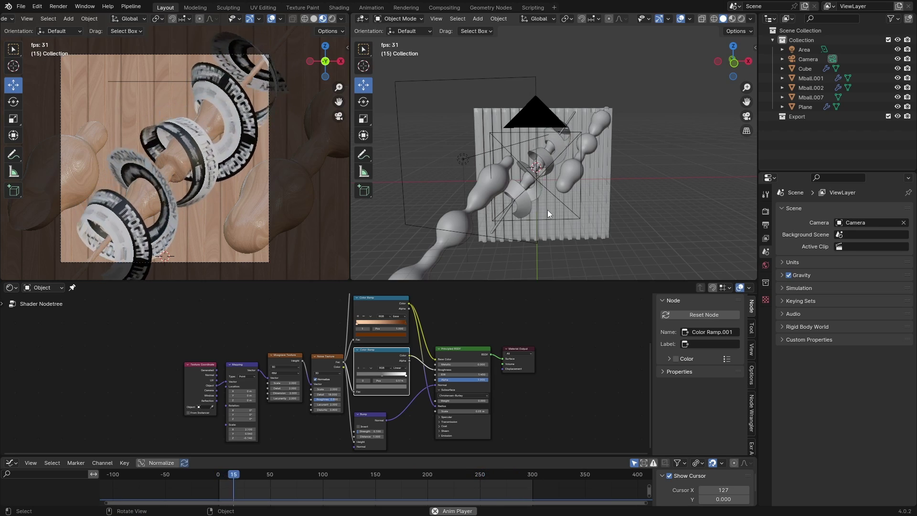
middle_drag(661, 208, 596, 222)
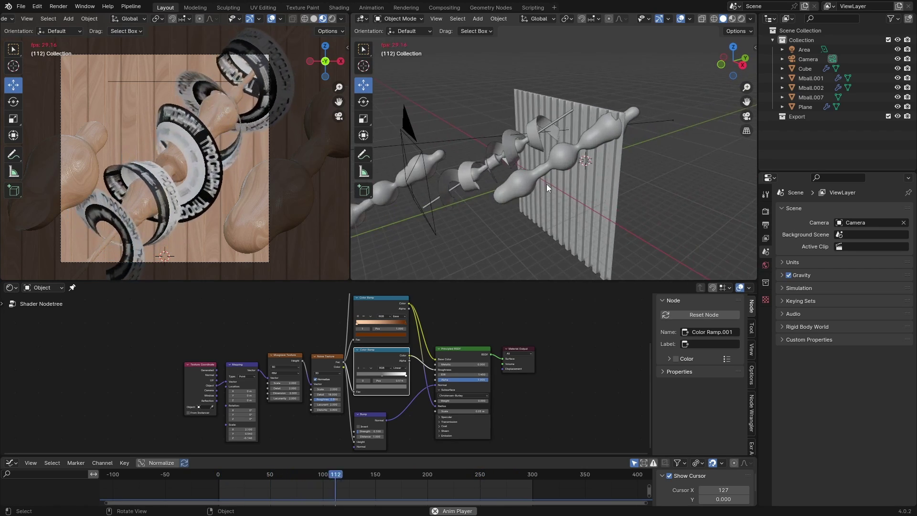
middle_drag(543, 185, 529, 165)
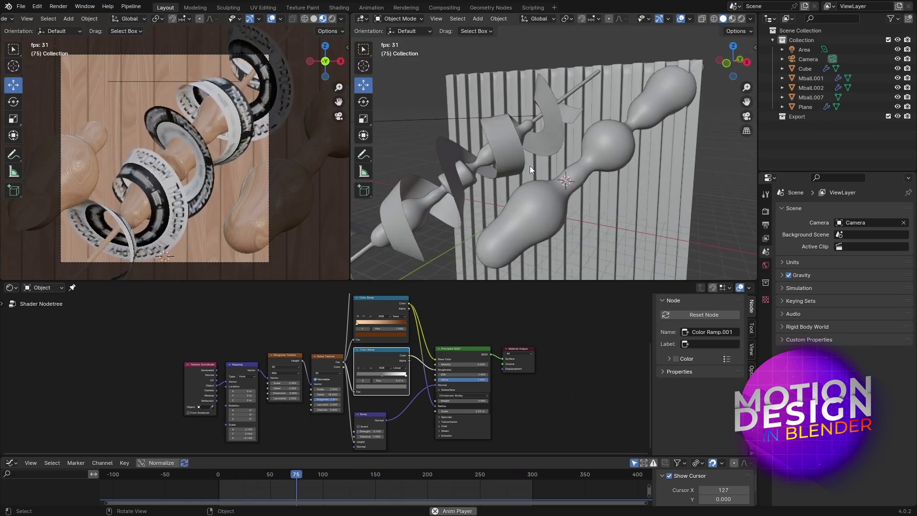
Stop playback, switch the camera viewport to Rendered shading and enlarge it in both directions.
key(space)
click(331, 19)
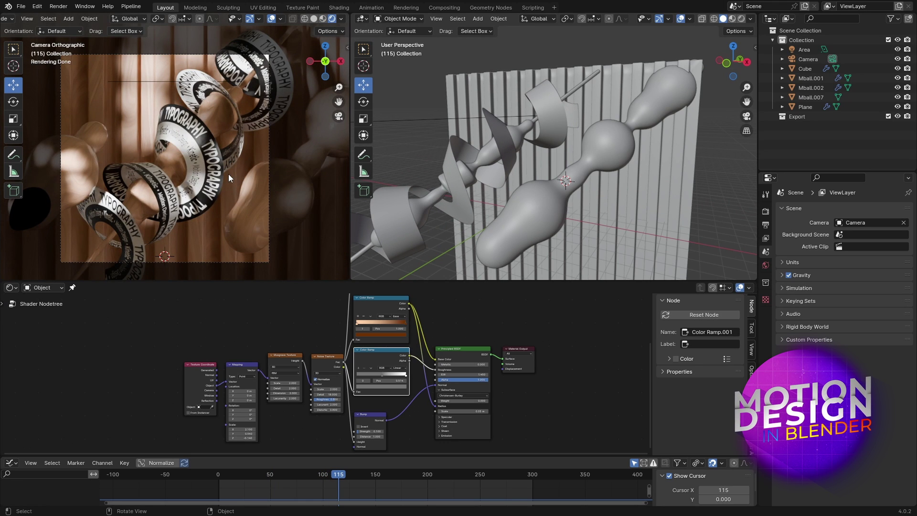
drag(348, 164, 430, 165)
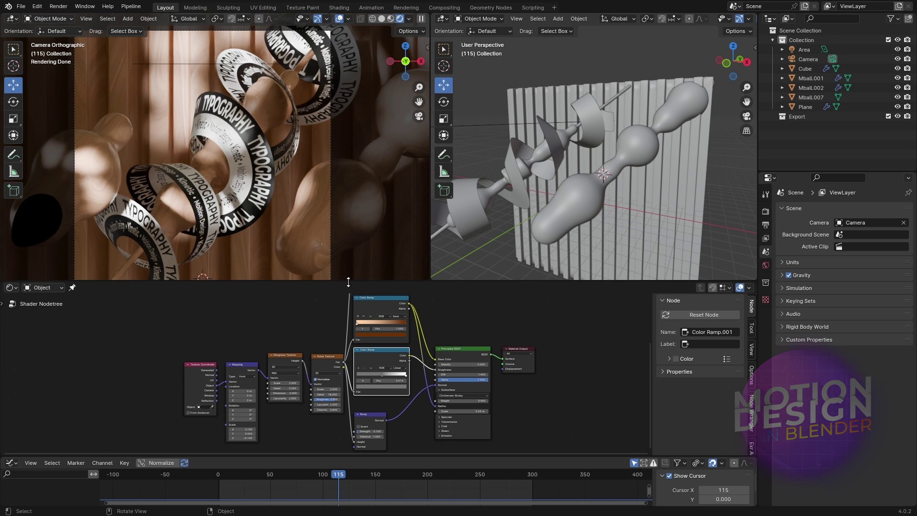
drag(345, 283, 373, 395)
scroll(336, 319, up, 1)
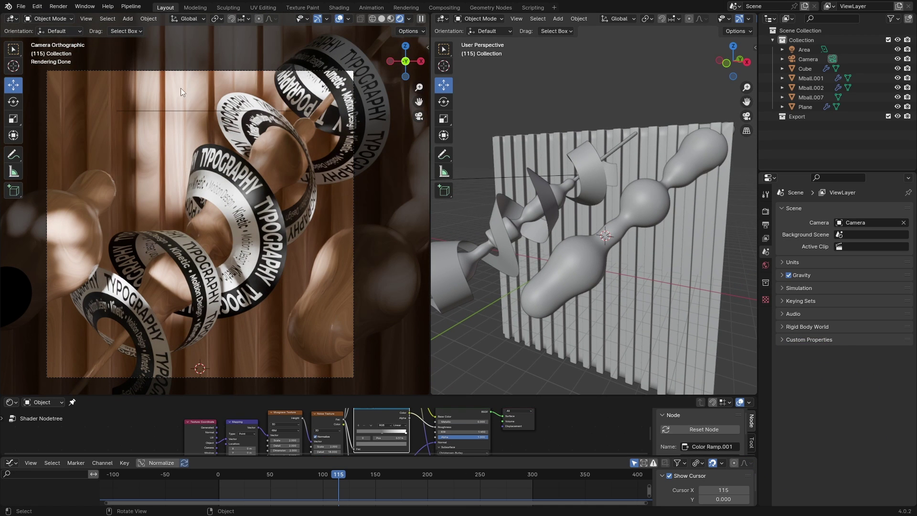
Switch the perspective viewport to Material Preview shading and select the area light in front of the wall.
middle_drag(502, 221, 586, 231)
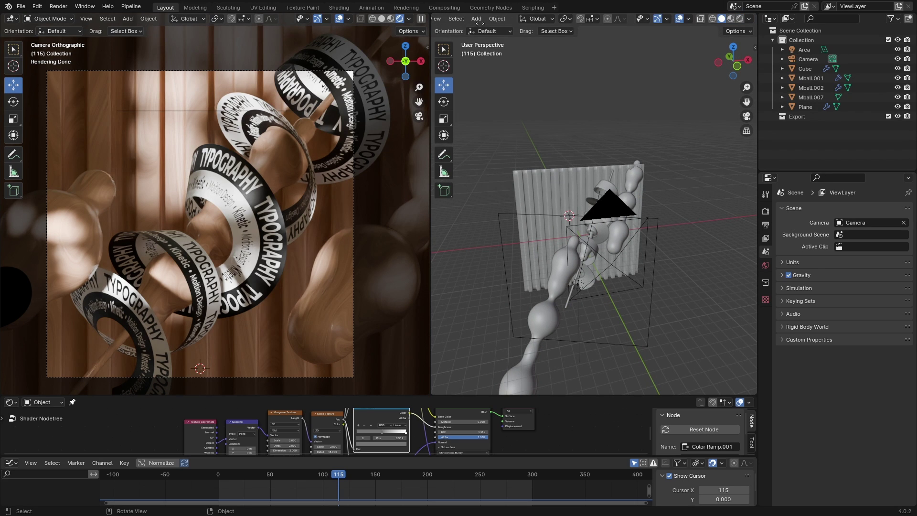
click(741, 18)
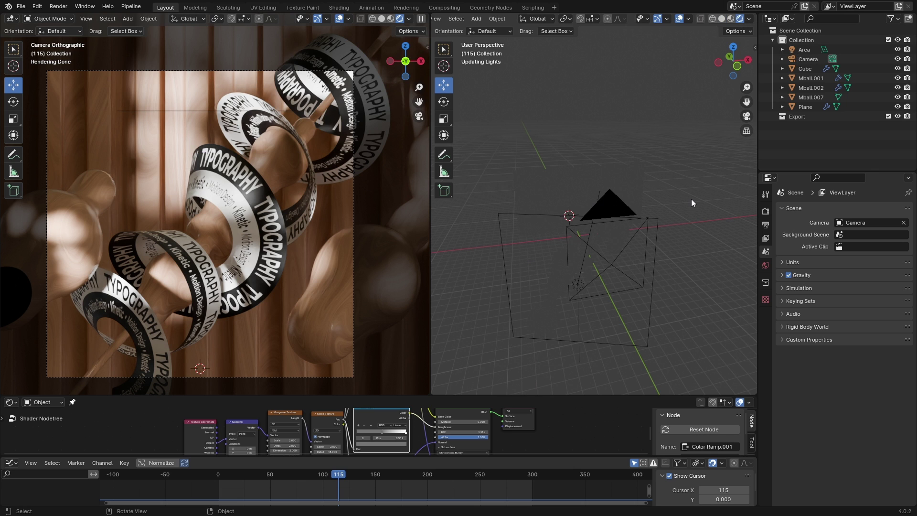
mouse_move(692, 199)
middle_down()
mouse_move(666, 212)
mouse_move(572, 202)
mouse_move(438, 211)
mouse_move(743, 210)
mouse_move(621, 211)
mouse_move(621, 197)
mouse_move(435, 271)
mouse_move(522, 217)
mouse_move(730, 185)
mouse_move(666, 174)
mouse_move(701, 175)
middle_up()
click(546, 231)
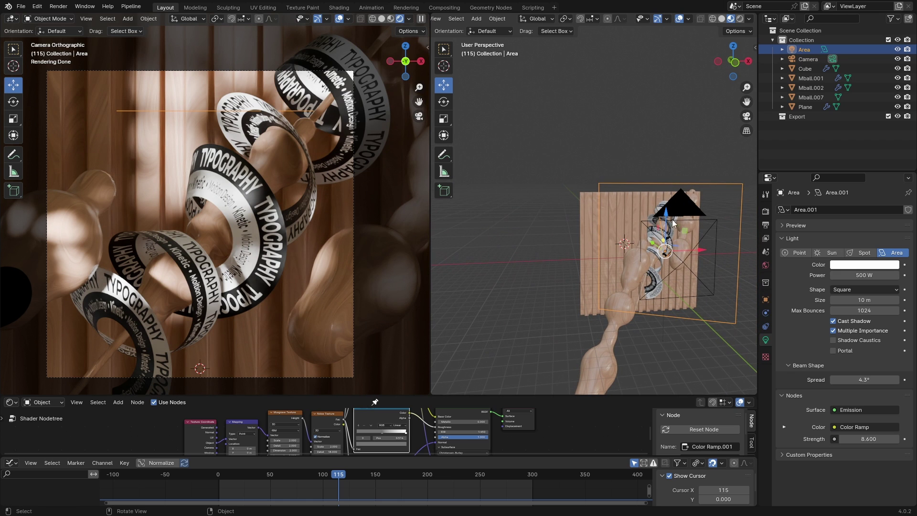
drag(666, 213, 671, 241)
Unpin and enlarge the Shader Editor to show the area light's node tree, and examine its Noise Texture and Color Ramp.
click(10, 402)
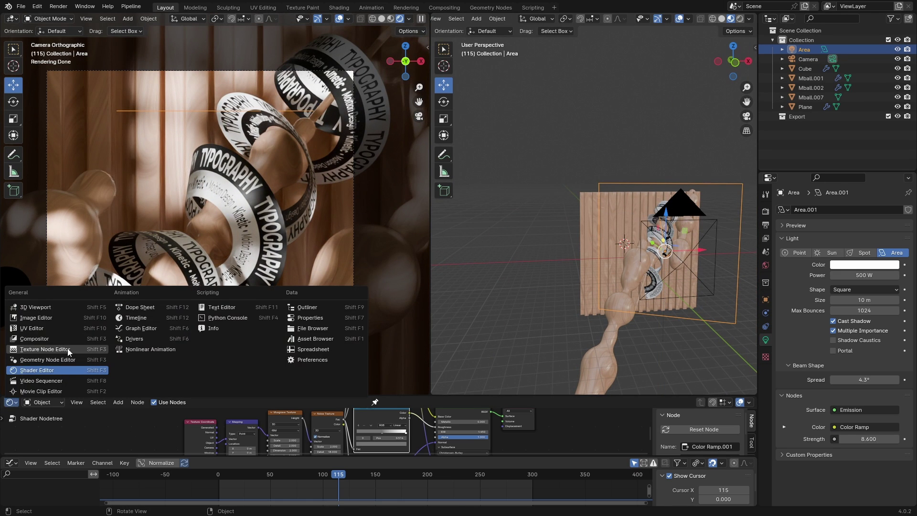
click(374, 406)
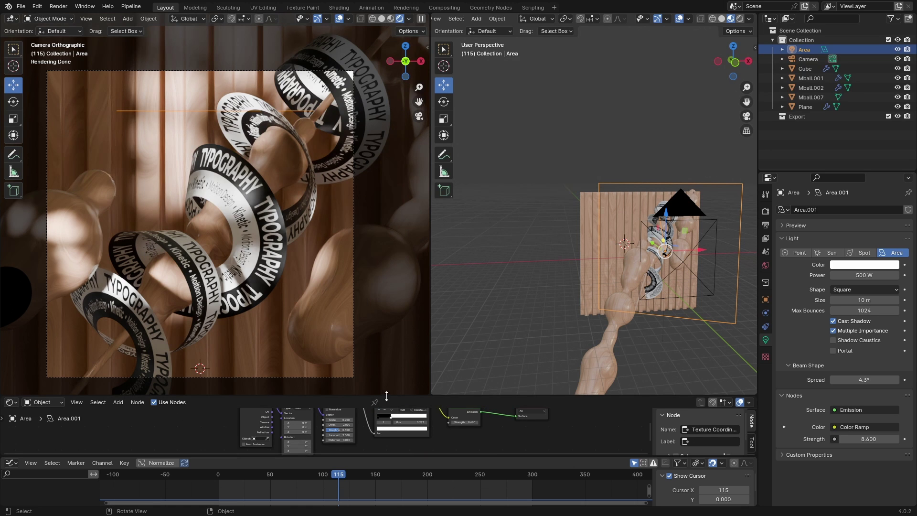
drag(385, 395, 396, 308)
scroll(497, 394, up, 3)
middle_drag(504, 402, 396, 424)
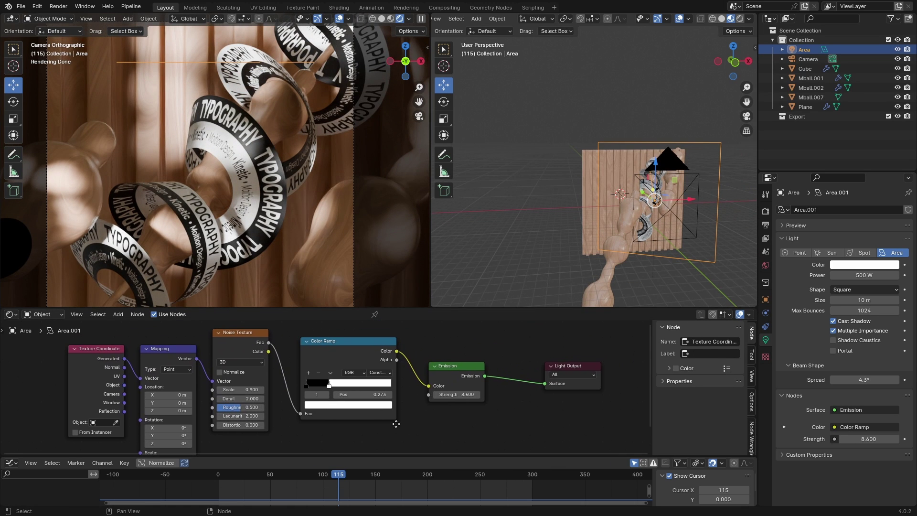
middle_drag(643, 218, 569, 234)
click(240, 336)
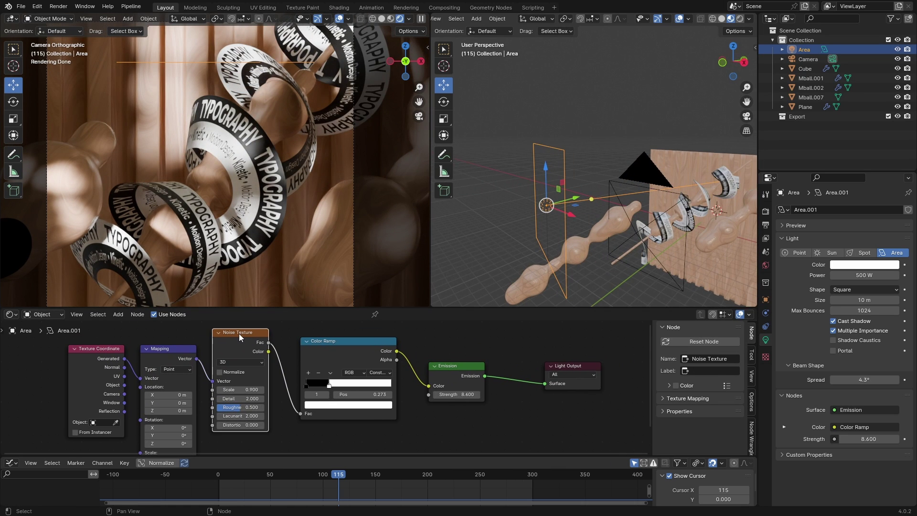
drag(329, 385, 328, 384)
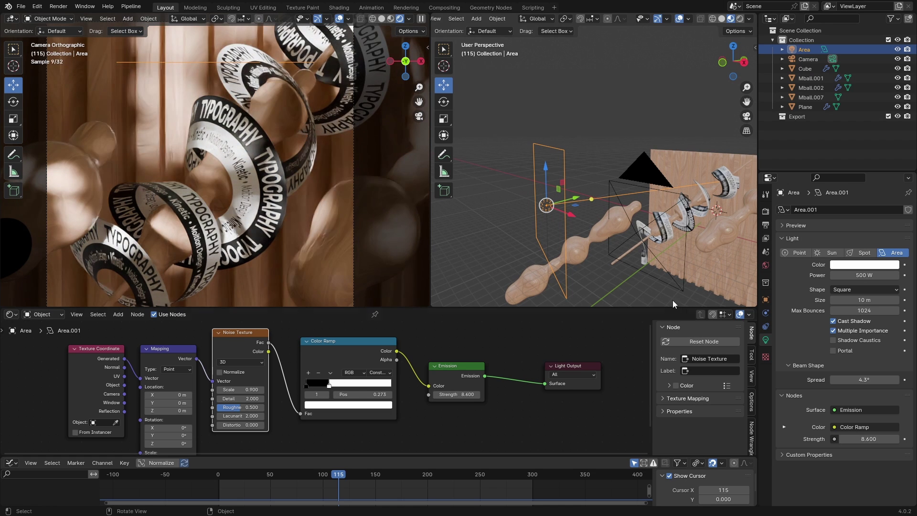
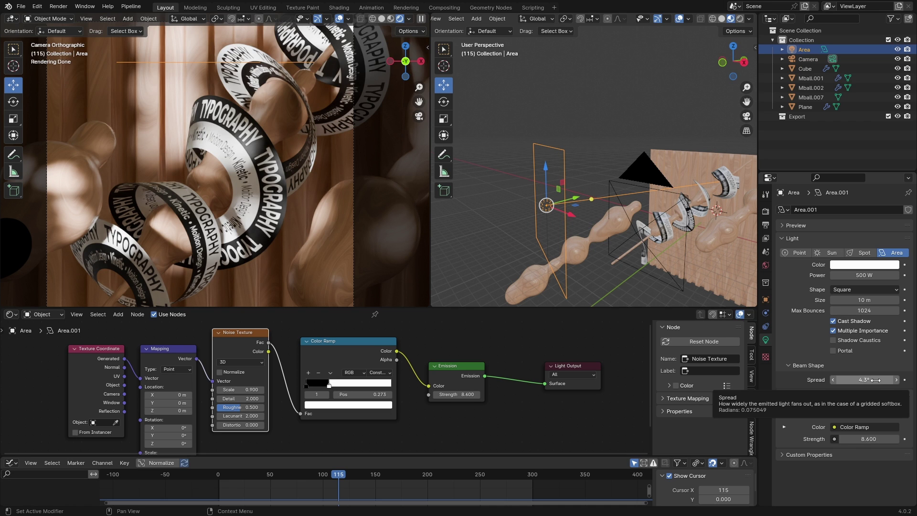
Try other beam Spread values on the area light, and set the Spread to 4°.
drag(877, 381, 863, 381)
key(BackSpace)
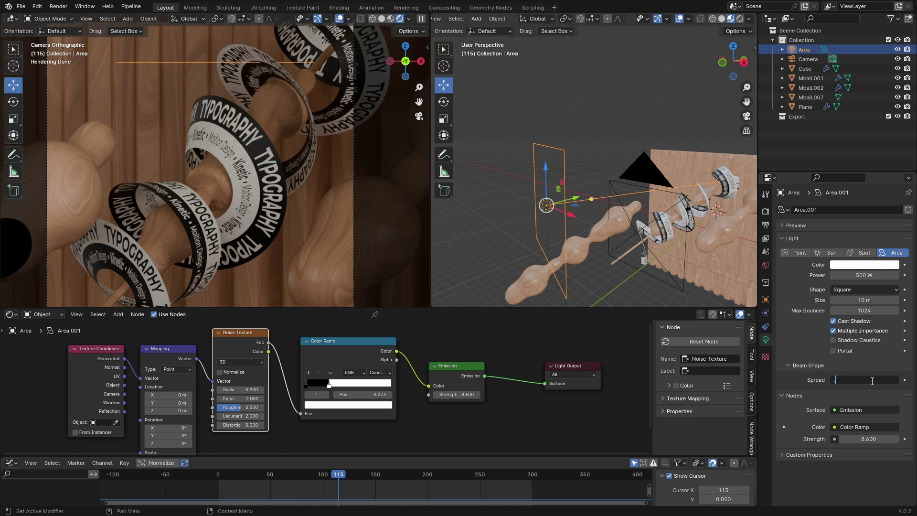
key(BackSpace)
text(0)
key(Return)
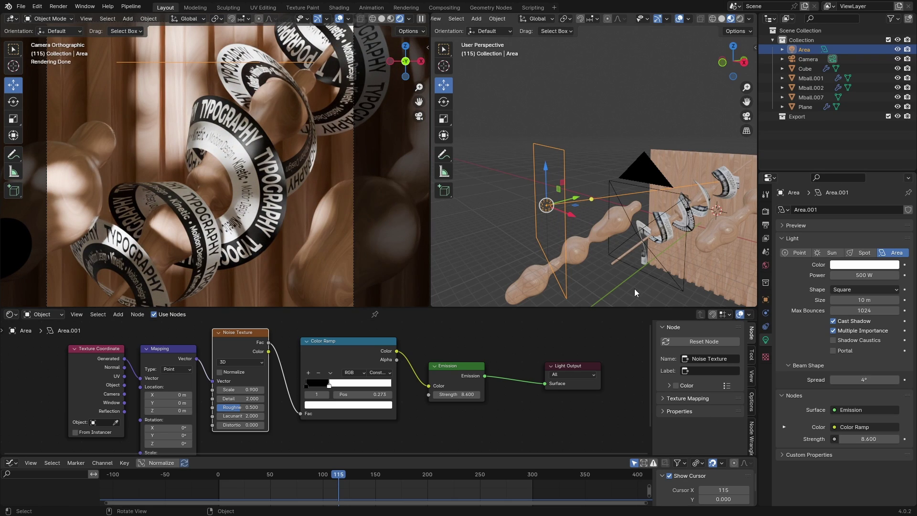
Select the wooden blob beside the ribbon and examine the node tree of its Wood Objects material.
click(584, 249)
middle_drag(586, 249, 541, 262)
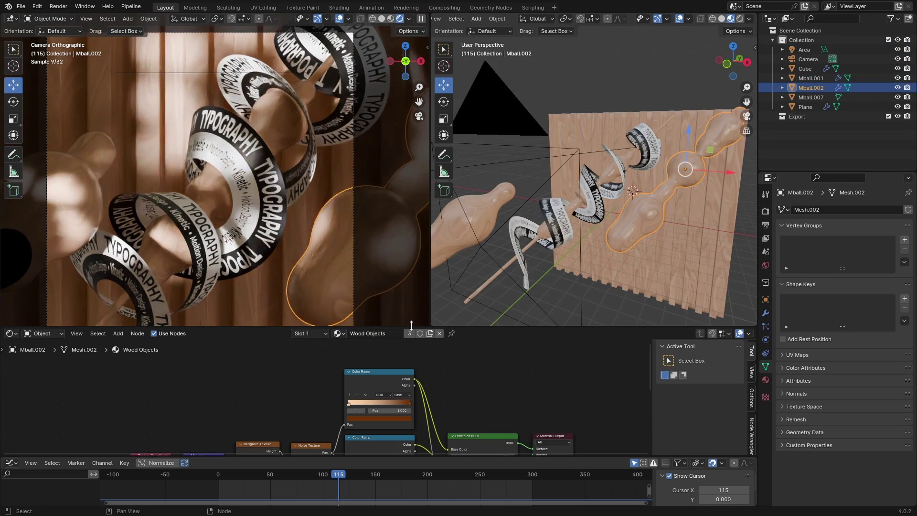
scroll(432, 303, down, 3)
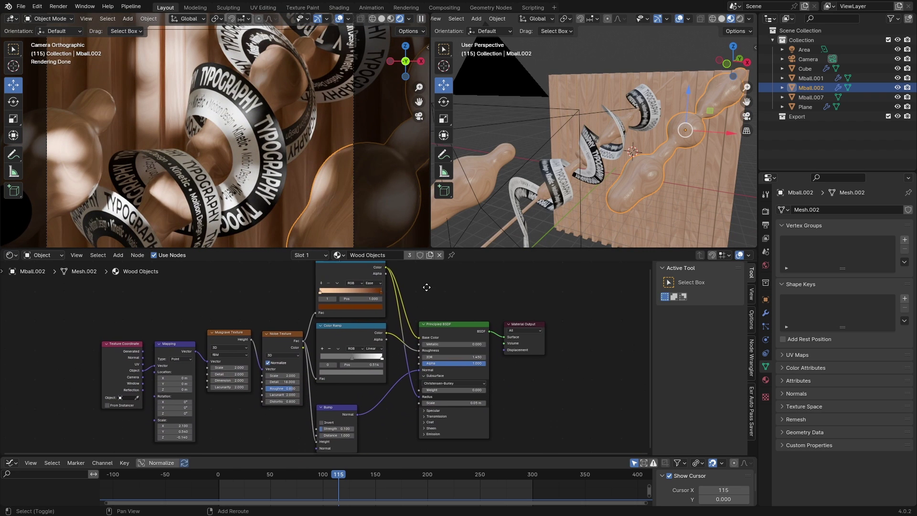
scroll(376, 379, up, 2)
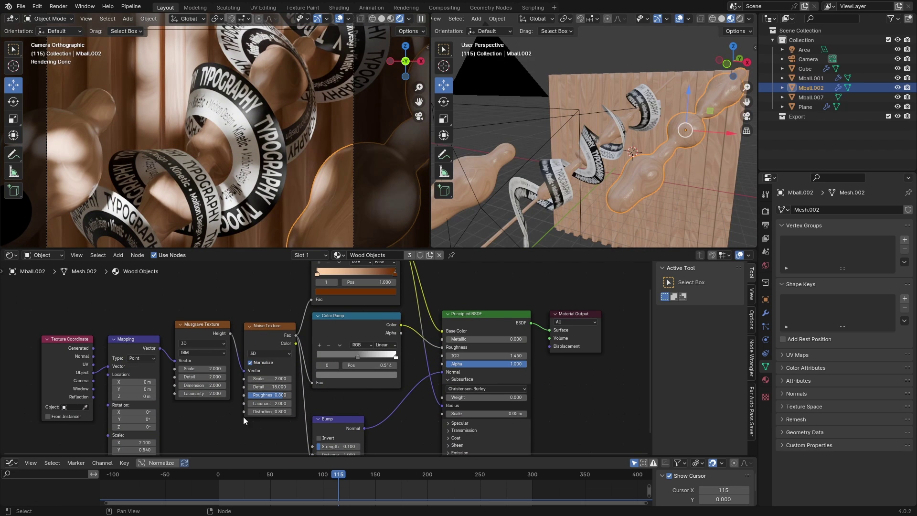
mouse_move(231, 427)
middle_down()
mouse_move(243, 421)
mouse_move(231, 412)
middle_up()
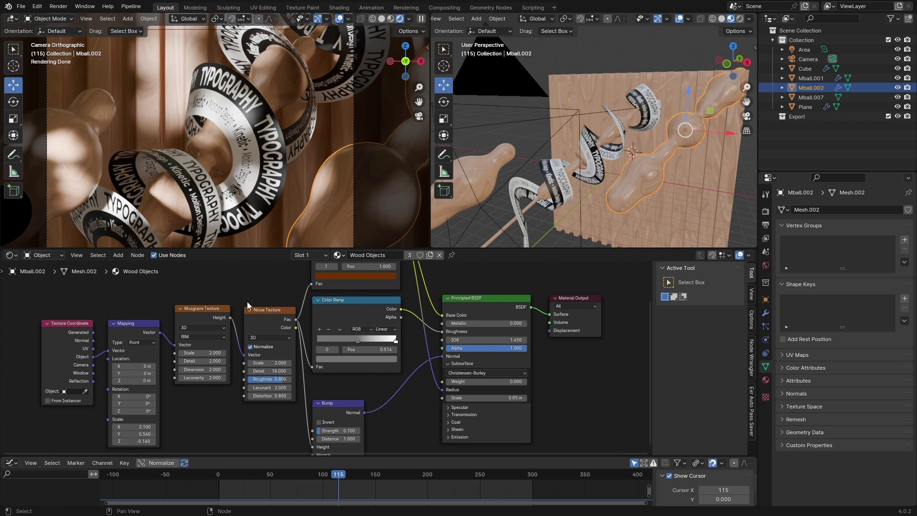
shift+middle_drag(402, 364, 370, 397)
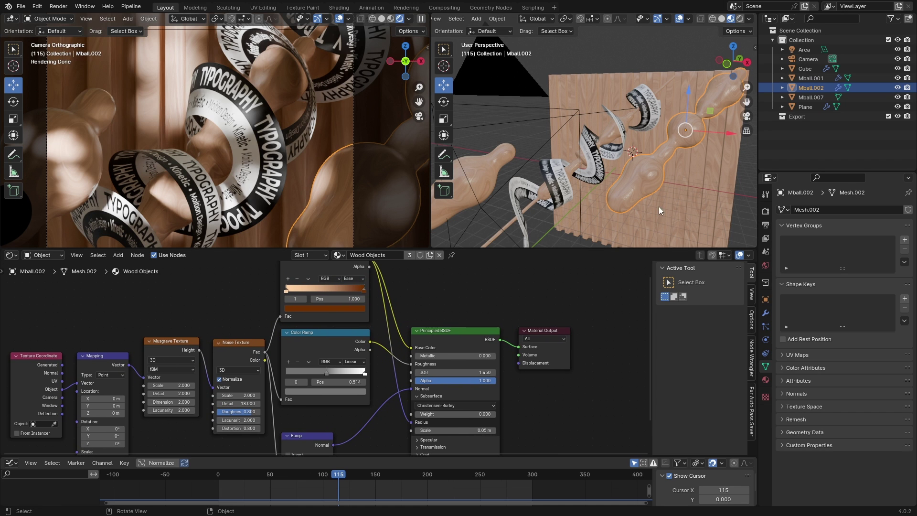
Select the camera and try moving it along the Y axis toward the wooden wall.
click(576, 117)
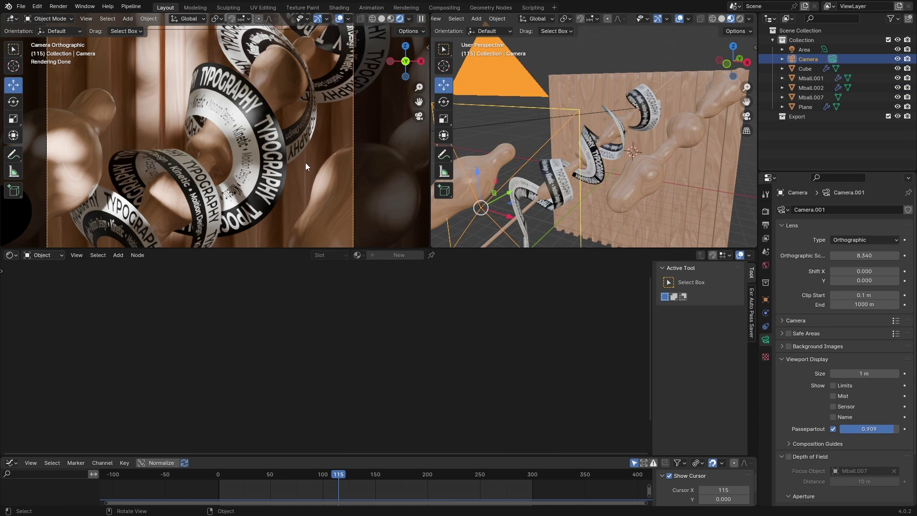
scroll(623, 177, down, 4)
middle_drag(623, 177, 606, 182)
key(g)
key(y)
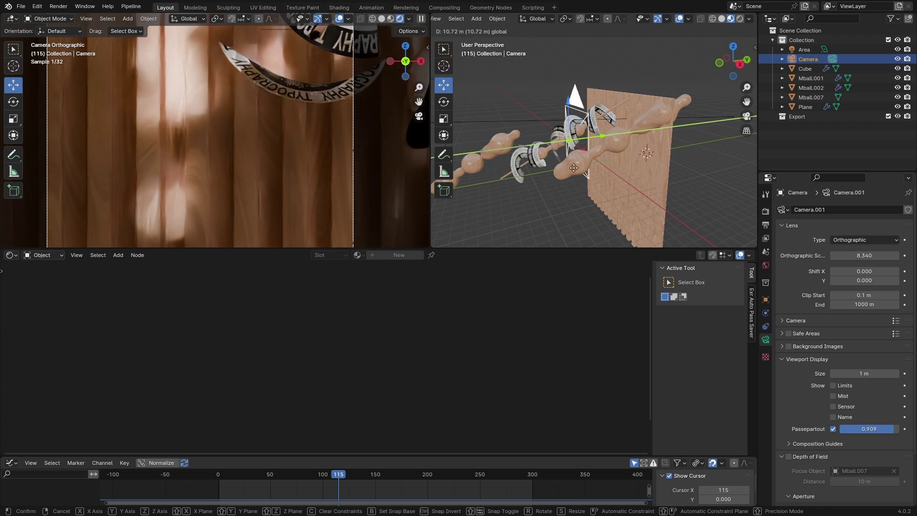
click(520, 168)
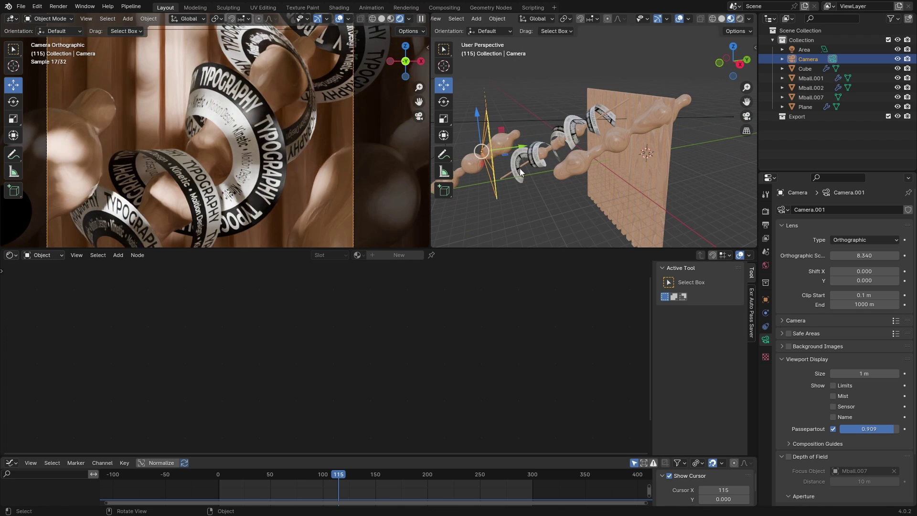
Try the Perspective lens type on the camera, and switch it back to Orthographic.
click(851, 241)
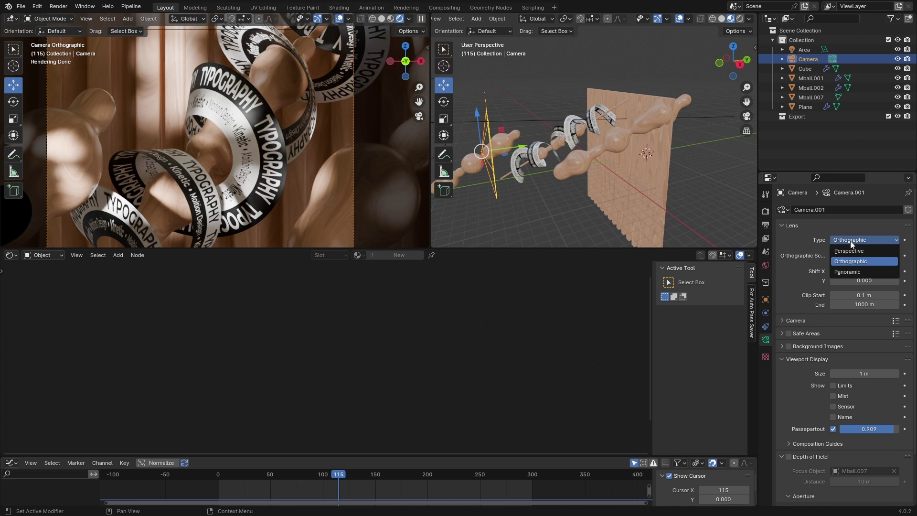
click(854, 250)
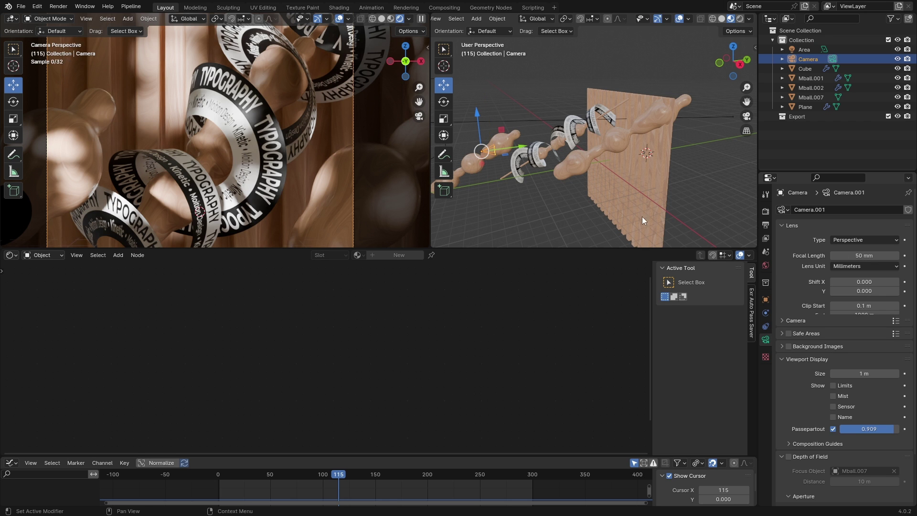
scroll(335, 170, down, 4)
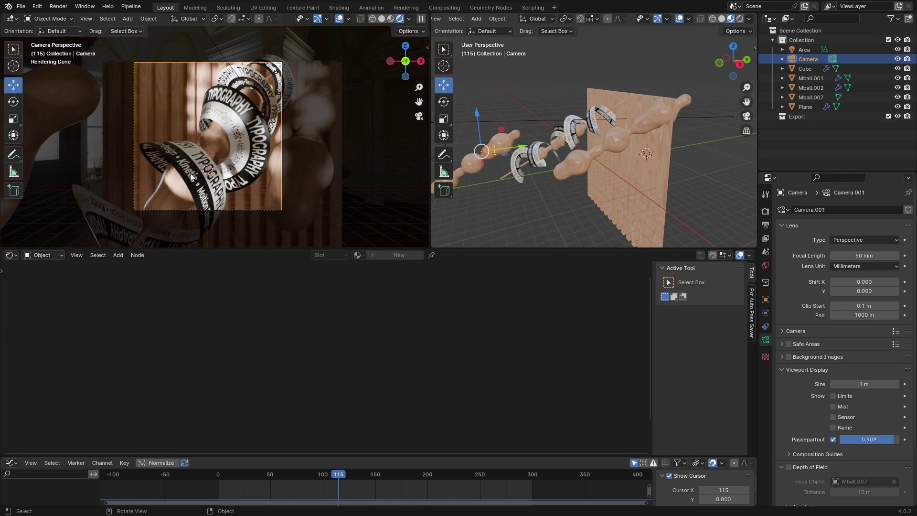
click(857, 243)
click(860, 263)
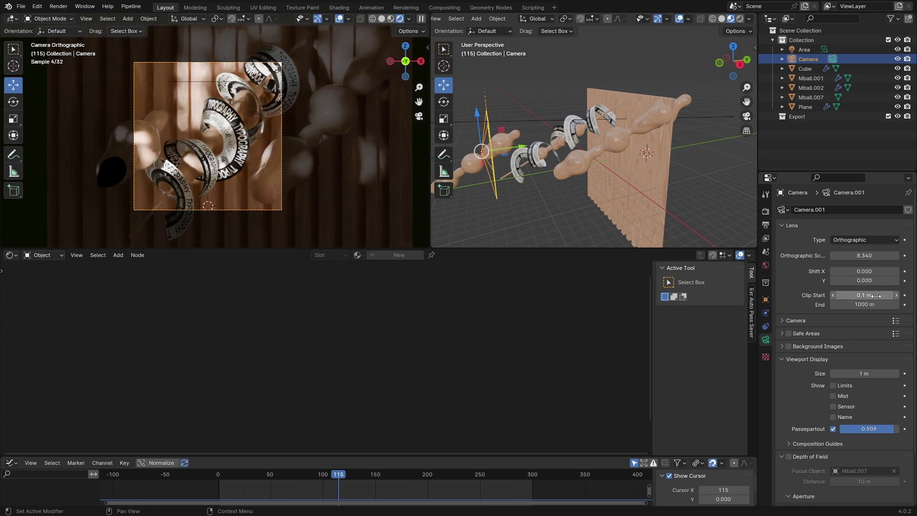
Widen the Properties editor and try a different Orthographic Scale on the camera.
drag(759, 253, 702, 254)
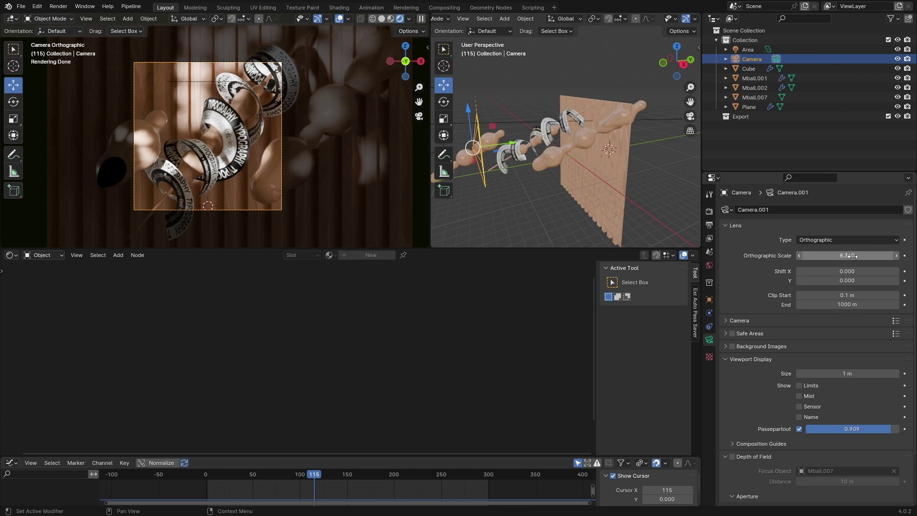
mouse_move(843, 255)
mouse_down()
mouse_move(856, 255)
mouse_move(834, 255)
mouse_up()
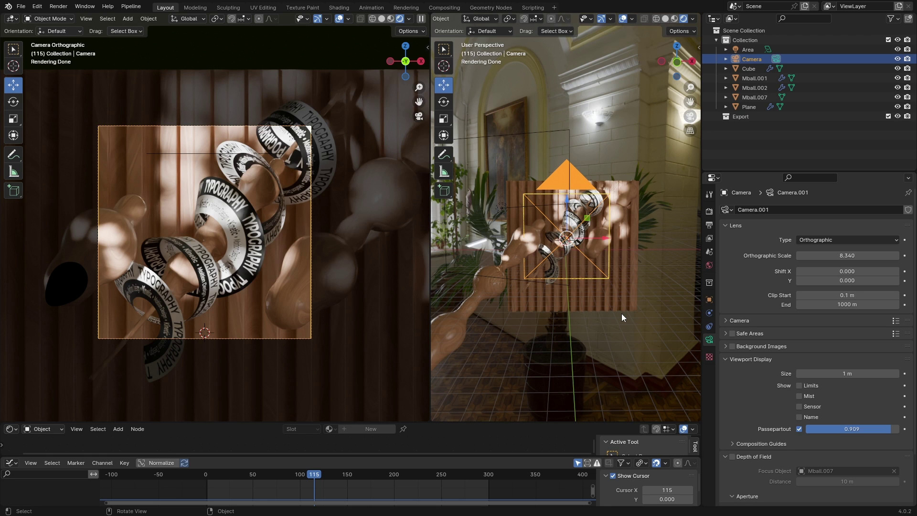
Inspect the rendered scene against its interior environment from several sides.
middle_drag(621, 314, 563, 329)
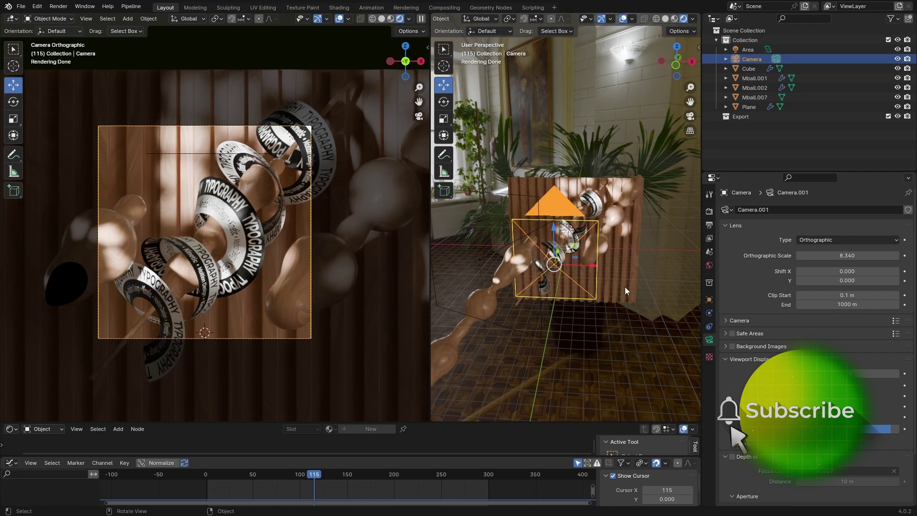
middle_drag(627, 286, 502, 283)
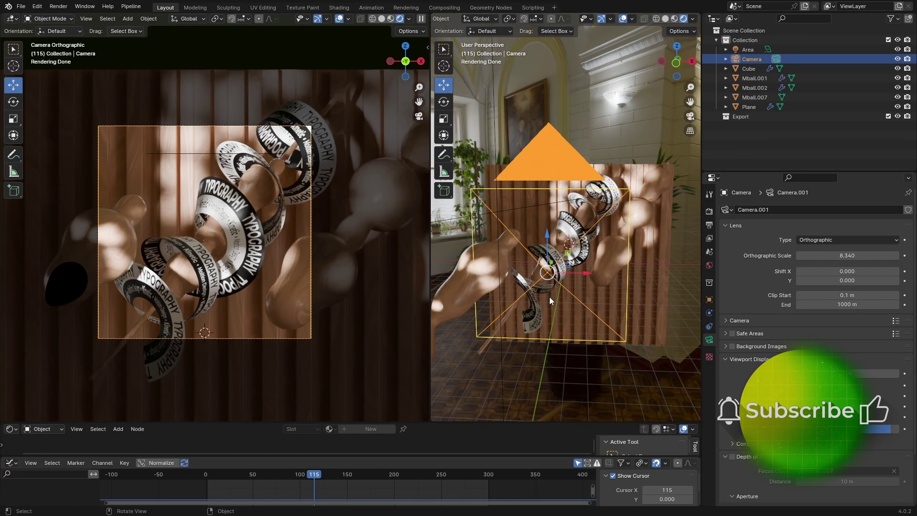